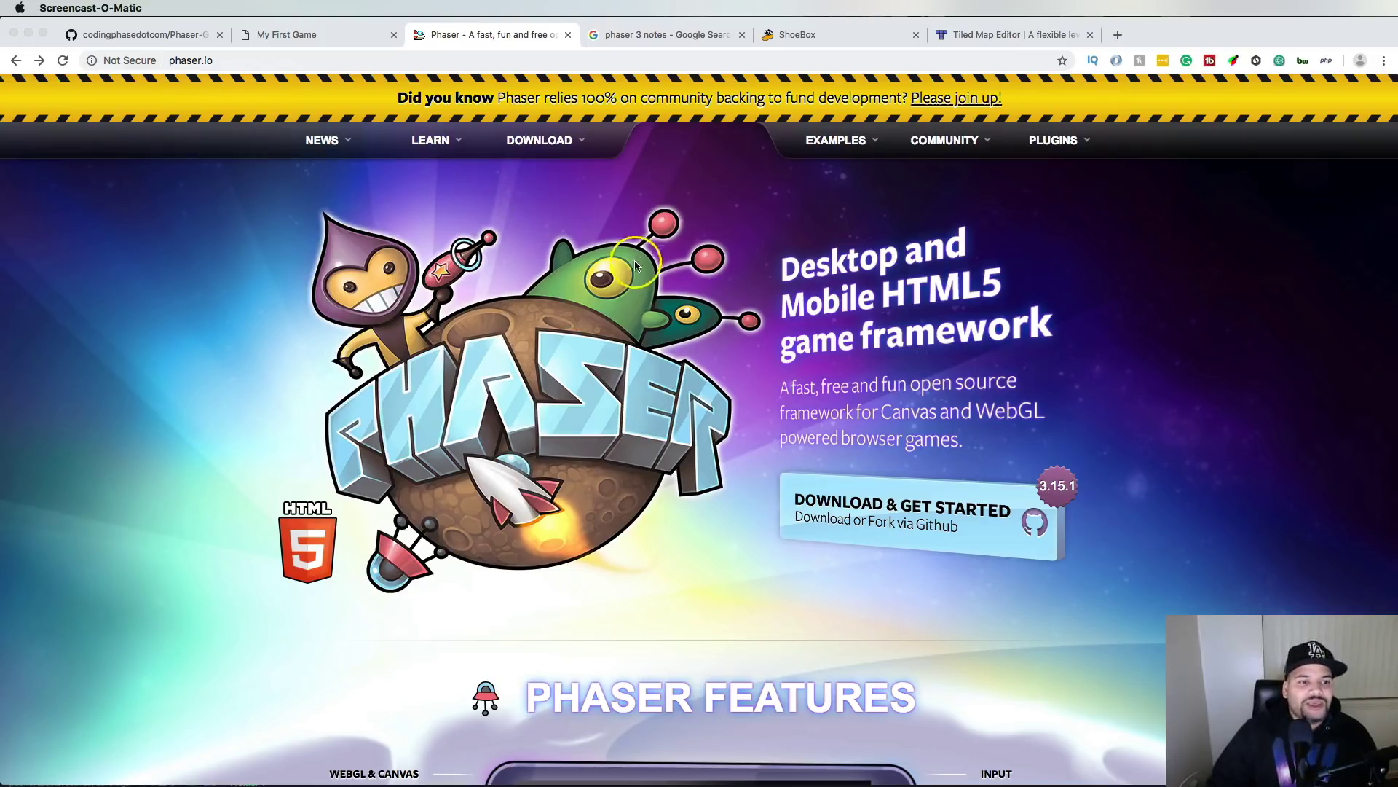
- Go to phaser.io's Learn section and open the Getting Started guide
left_click(452, 143)
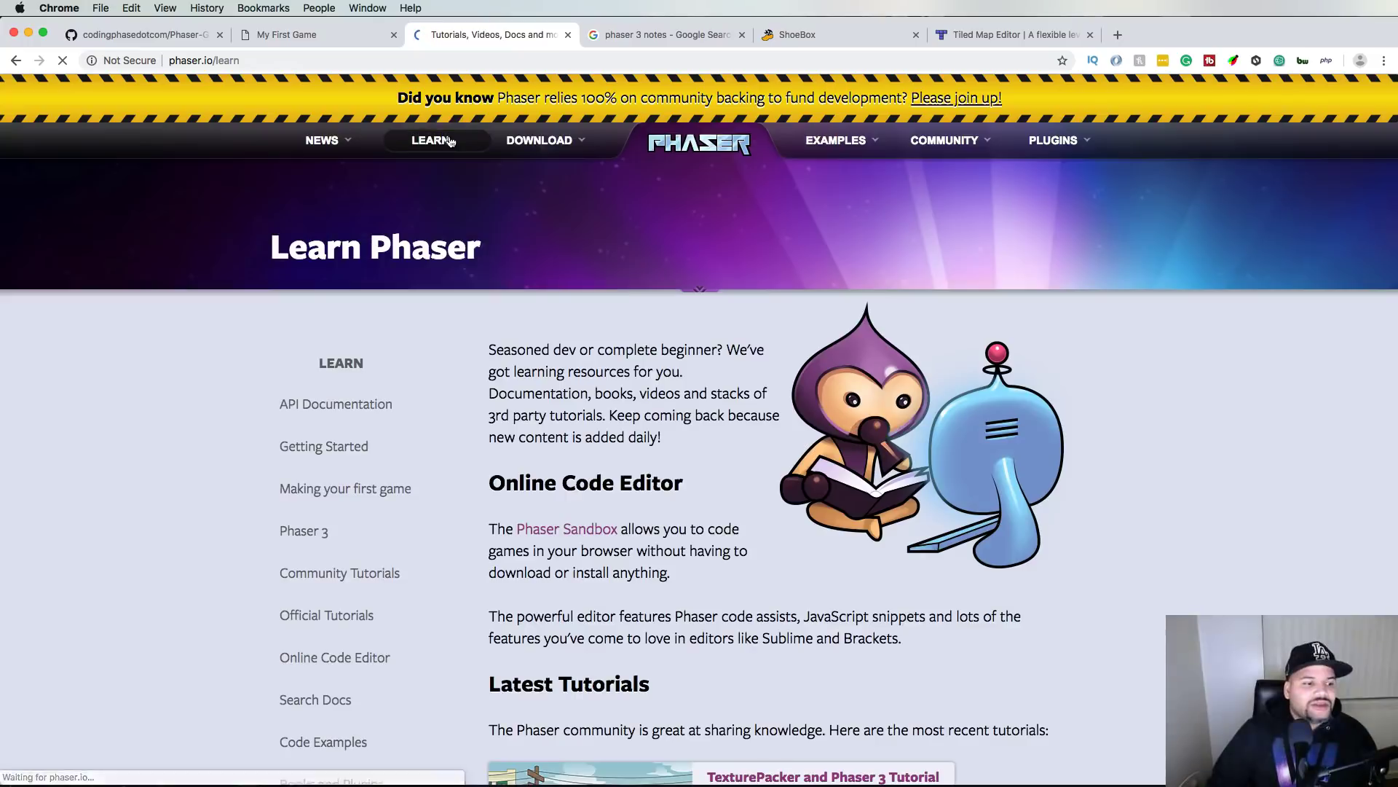
scroll(457, 347, "down", 5)
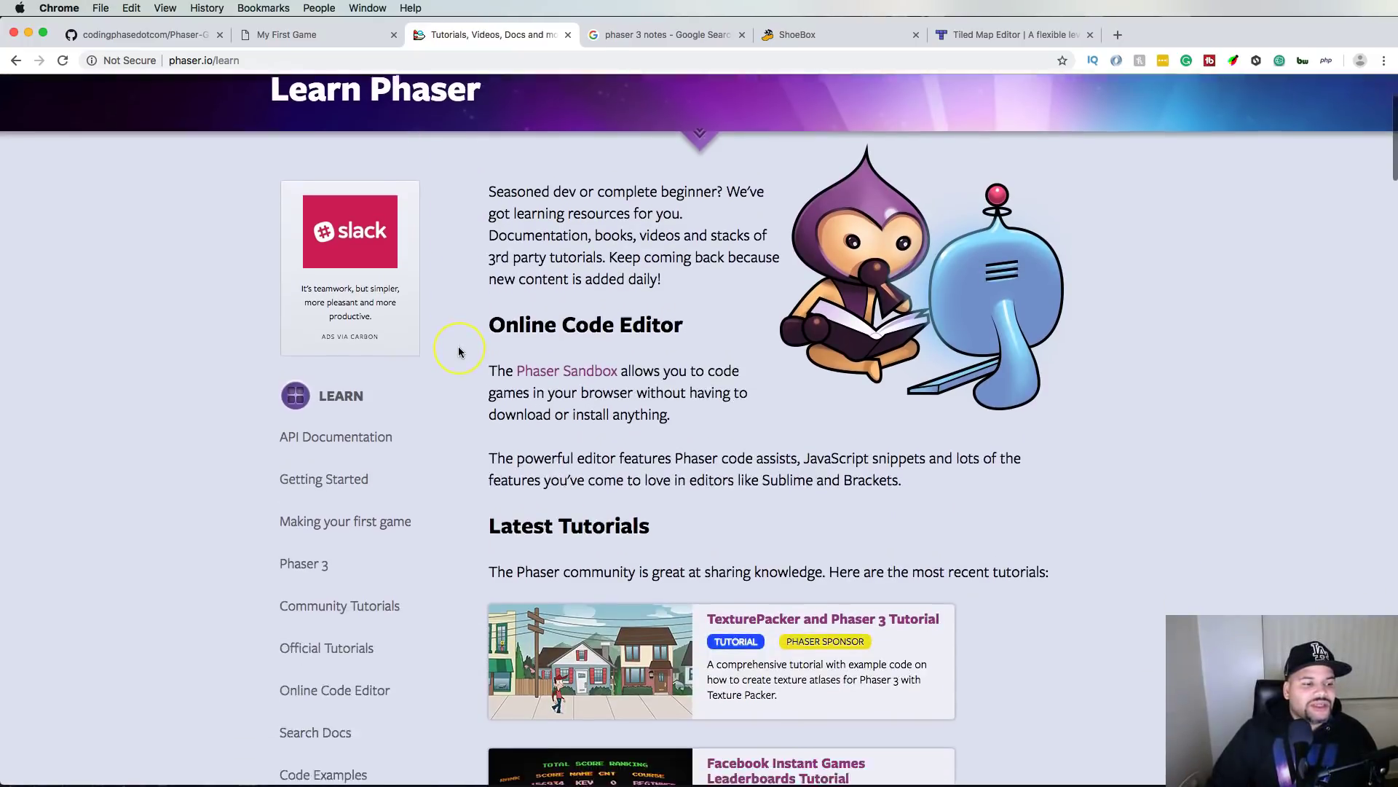
scroll(446, 358, "down", 2)
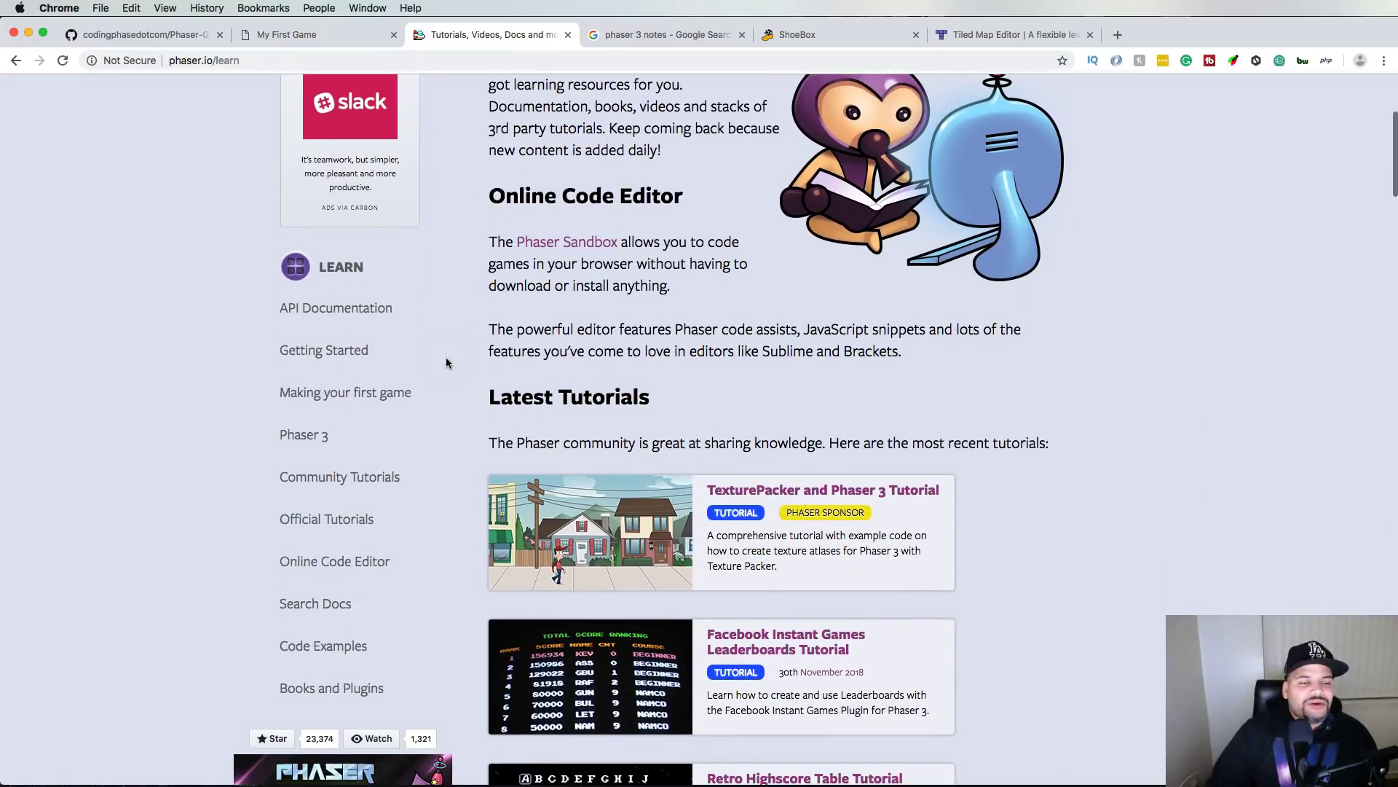
left_click(324, 346)
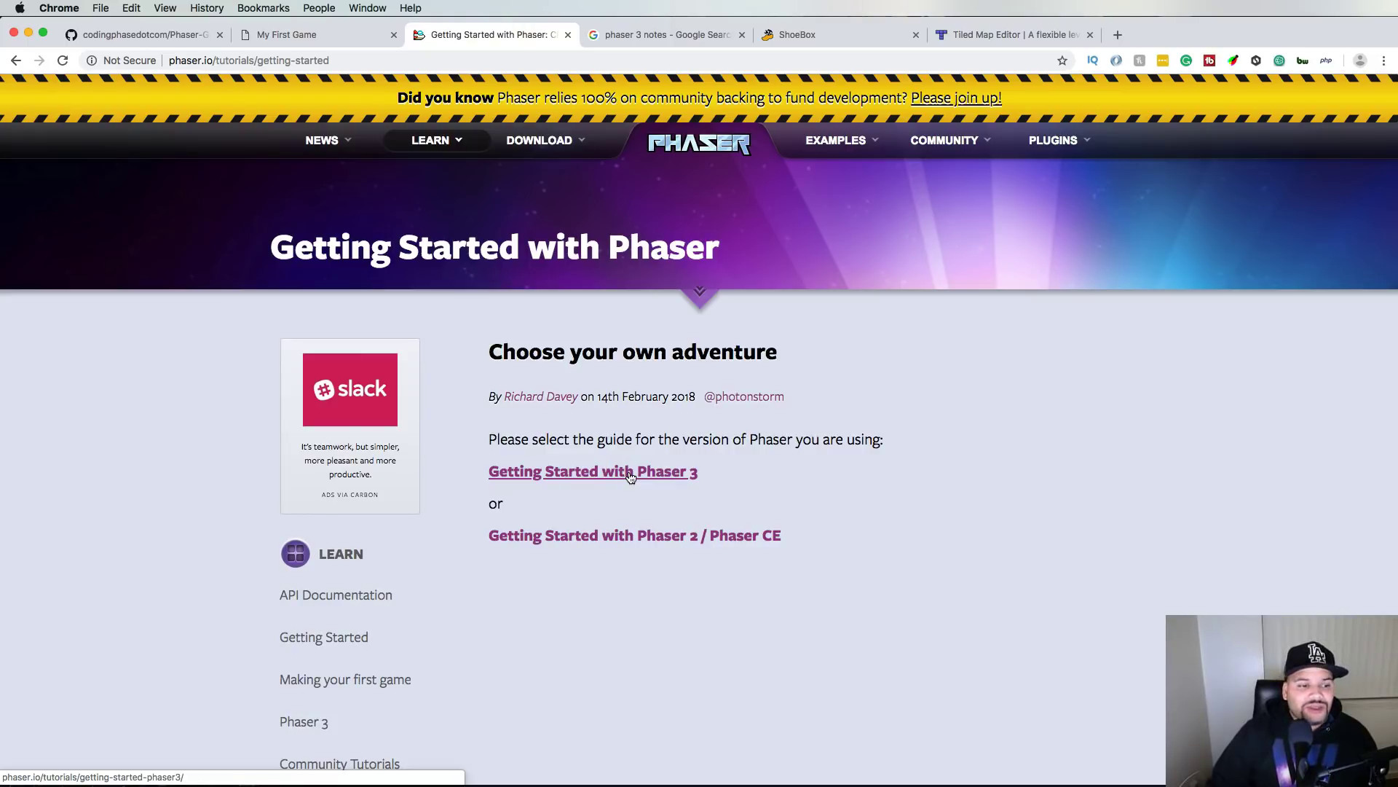
- Advance to part 2 of the Phaser 3 guide, then return to the Getting Started page
scroll(605, 375, "down", 5)
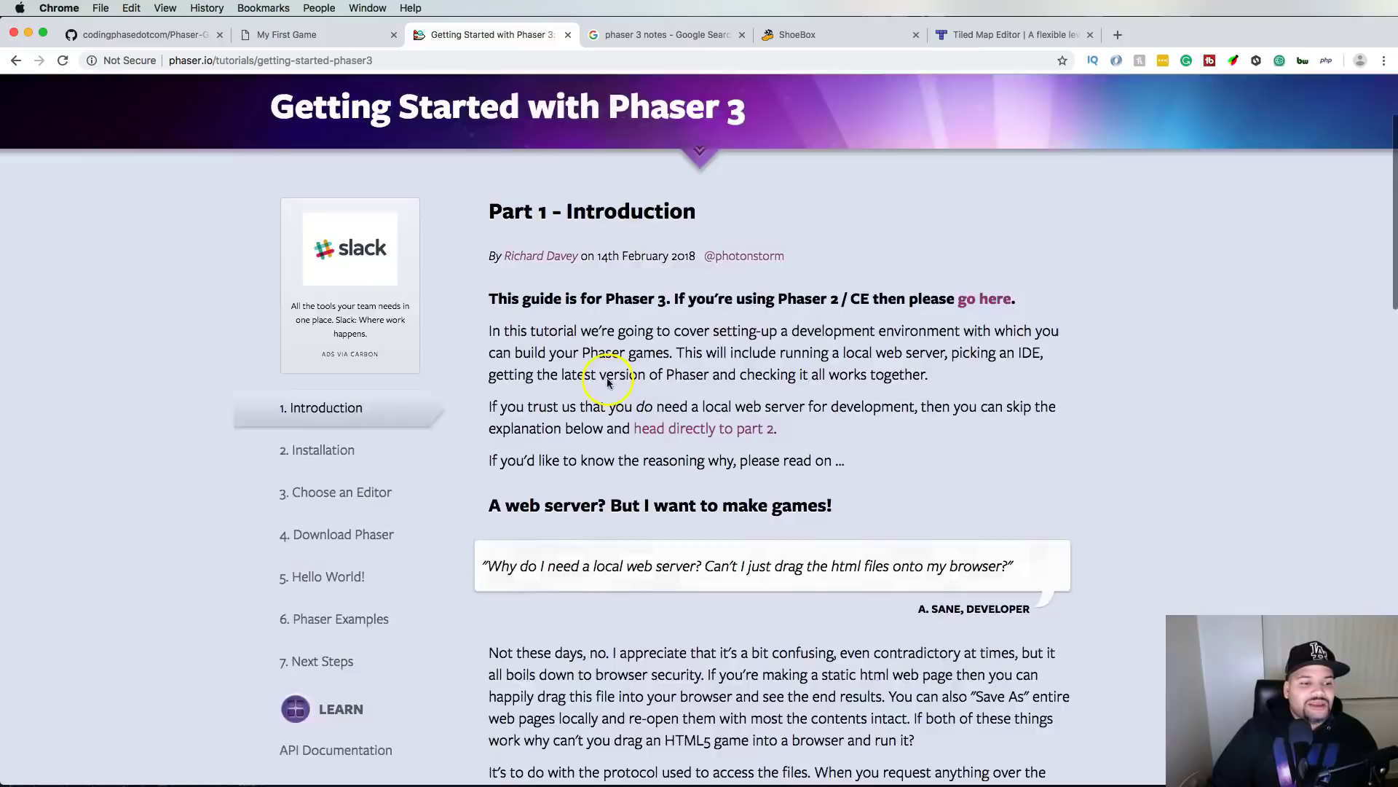
scroll(608, 383, "down", 10)
scroll(794, 389, "up", 5)
left_click(963, 431)
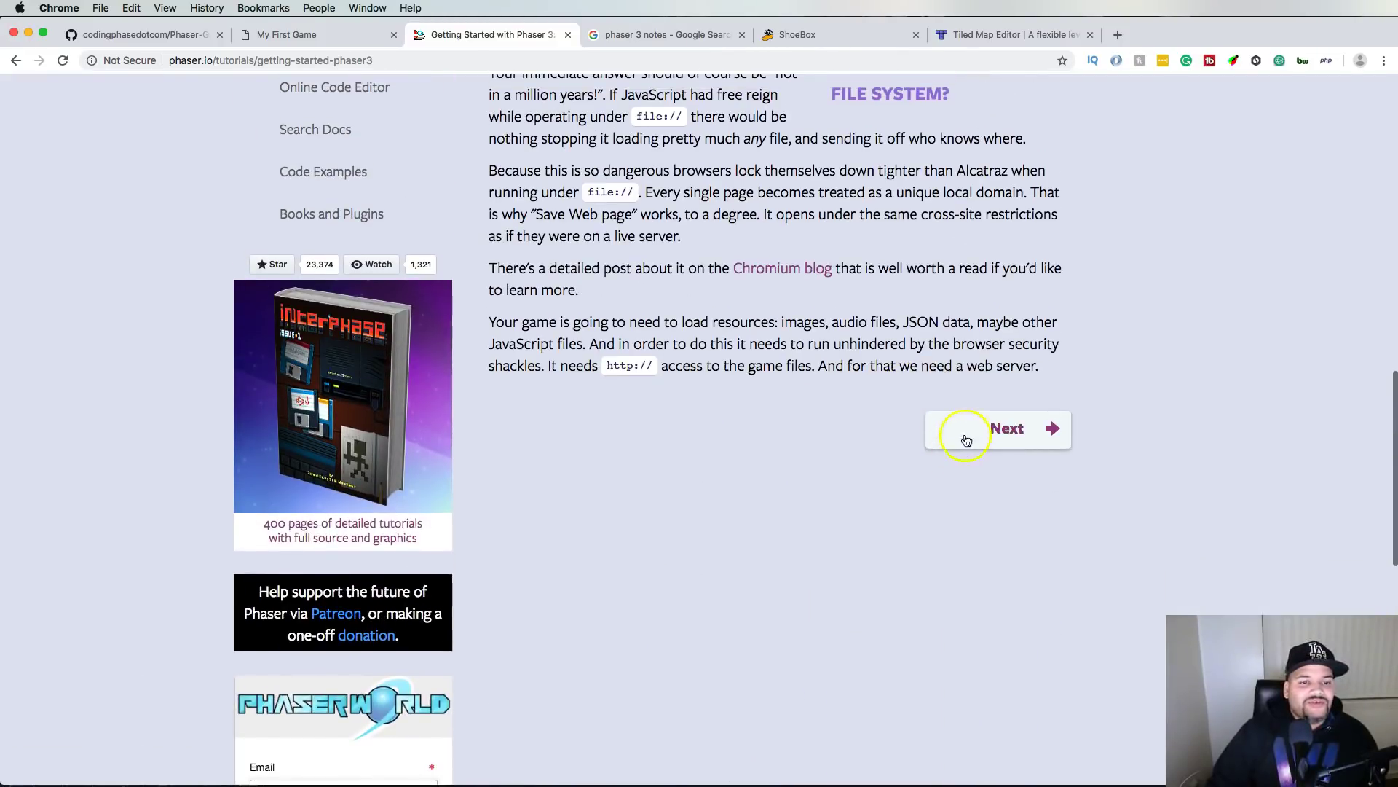
scroll(918, 432, "down", 7)
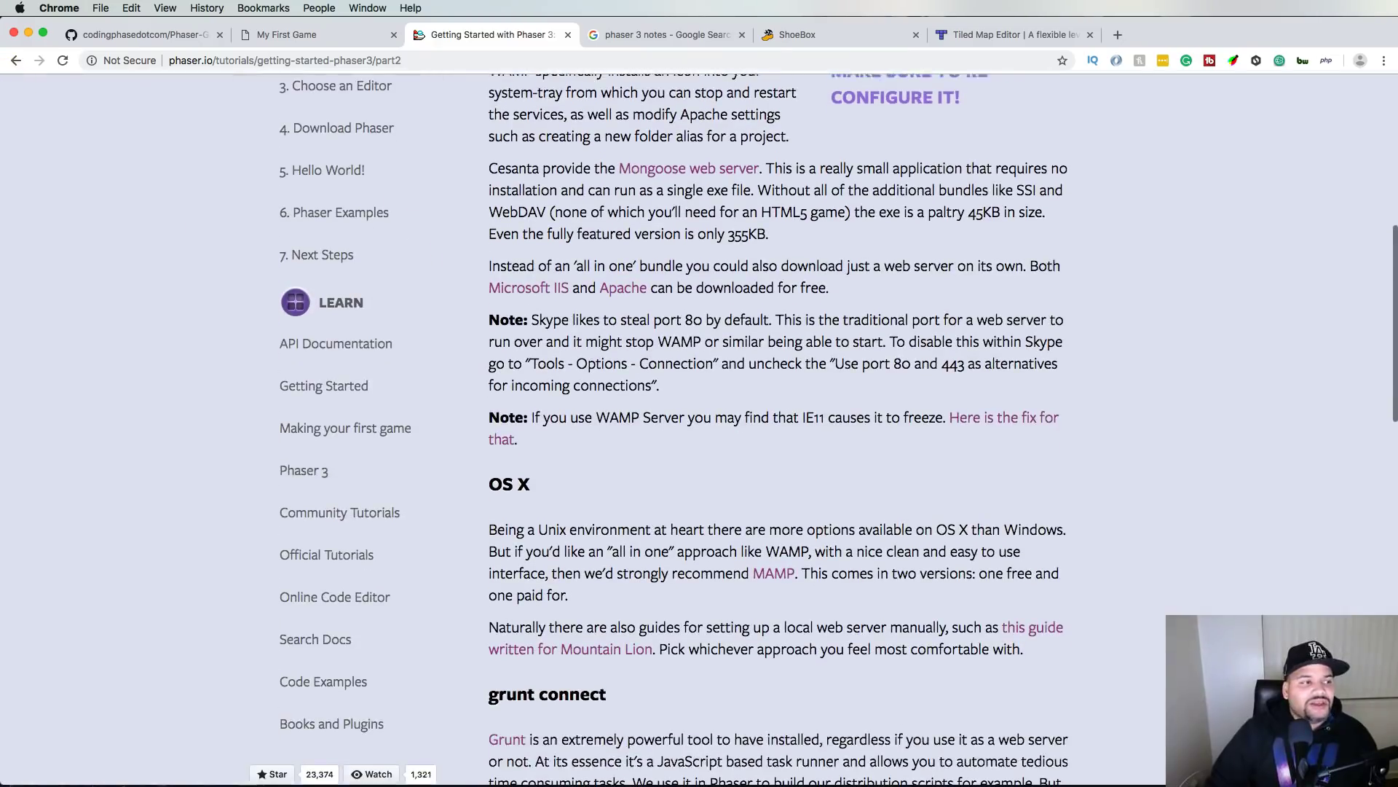
left_click(16, 58)
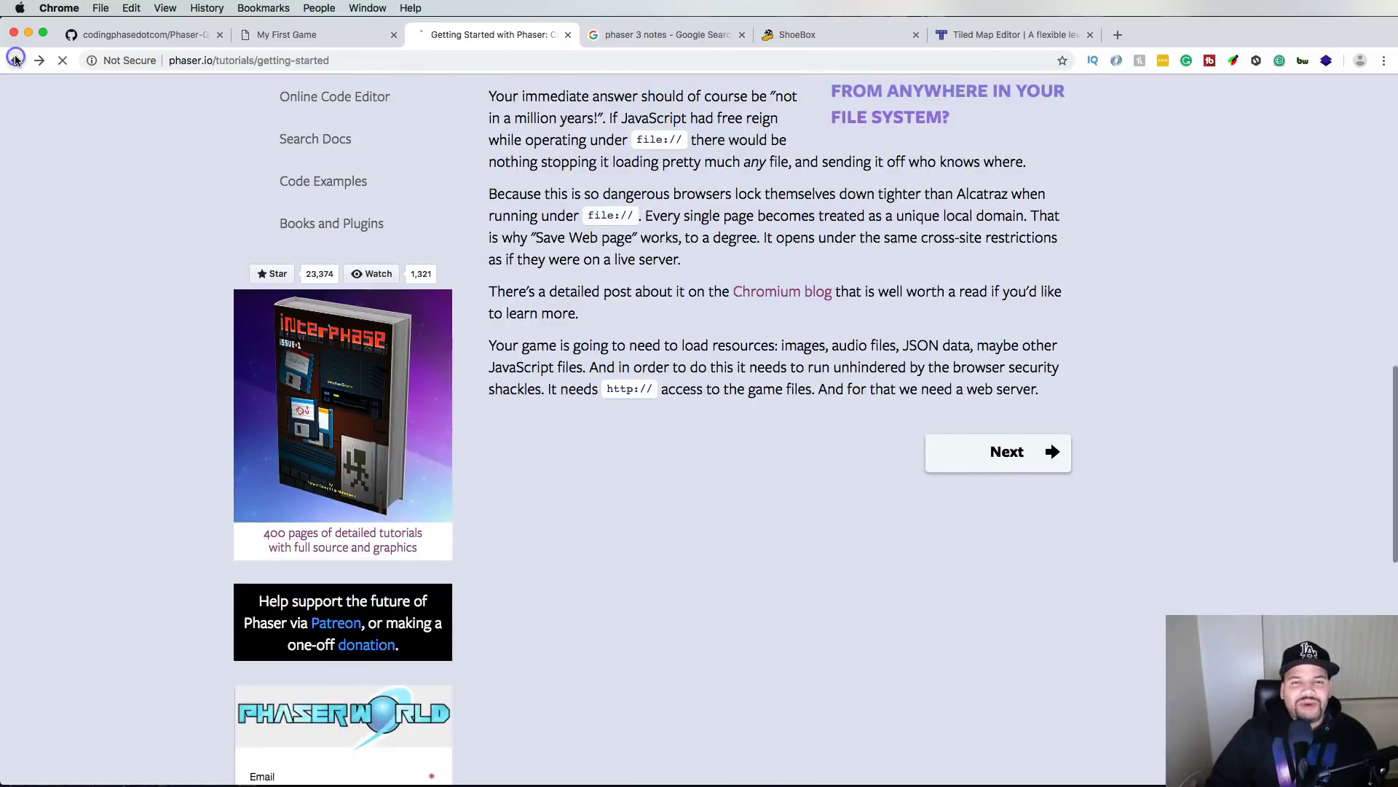
left_click(15, 60)
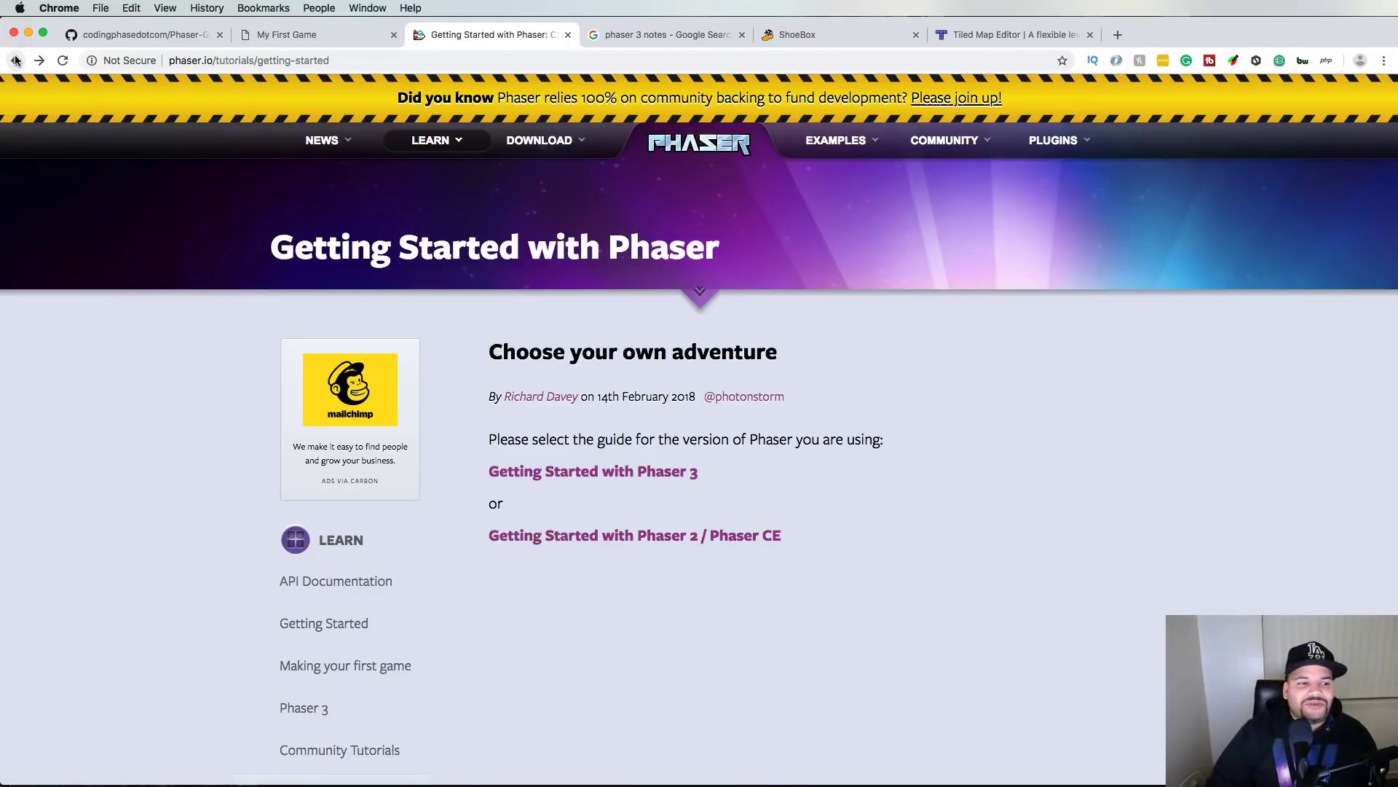
scroll(461, 248, "down", 2)
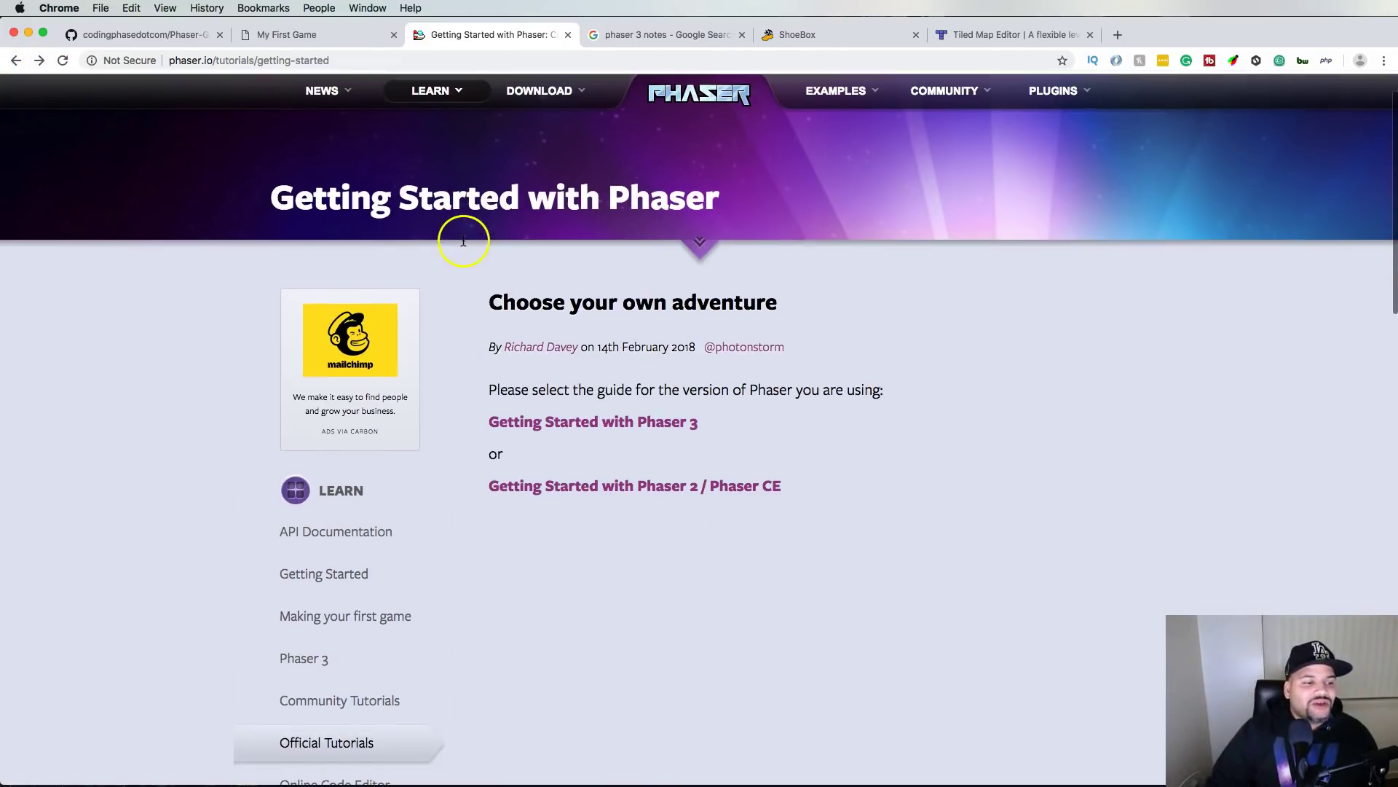
- Open API Documentation in a new tab and go to the Phaser 3 docs on GitHub pages
right_click(362, 530)
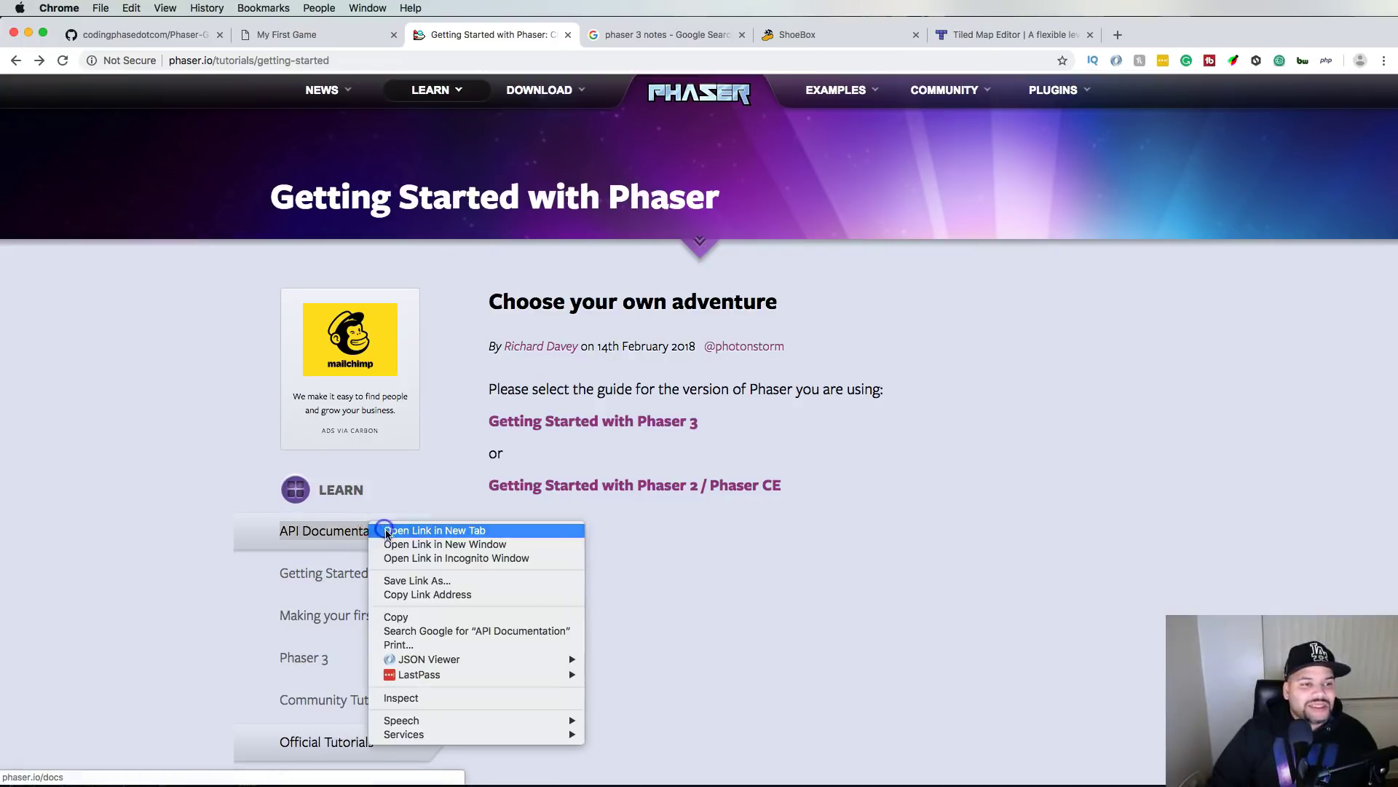
left_click(382, 526)
left_click(652, 35)
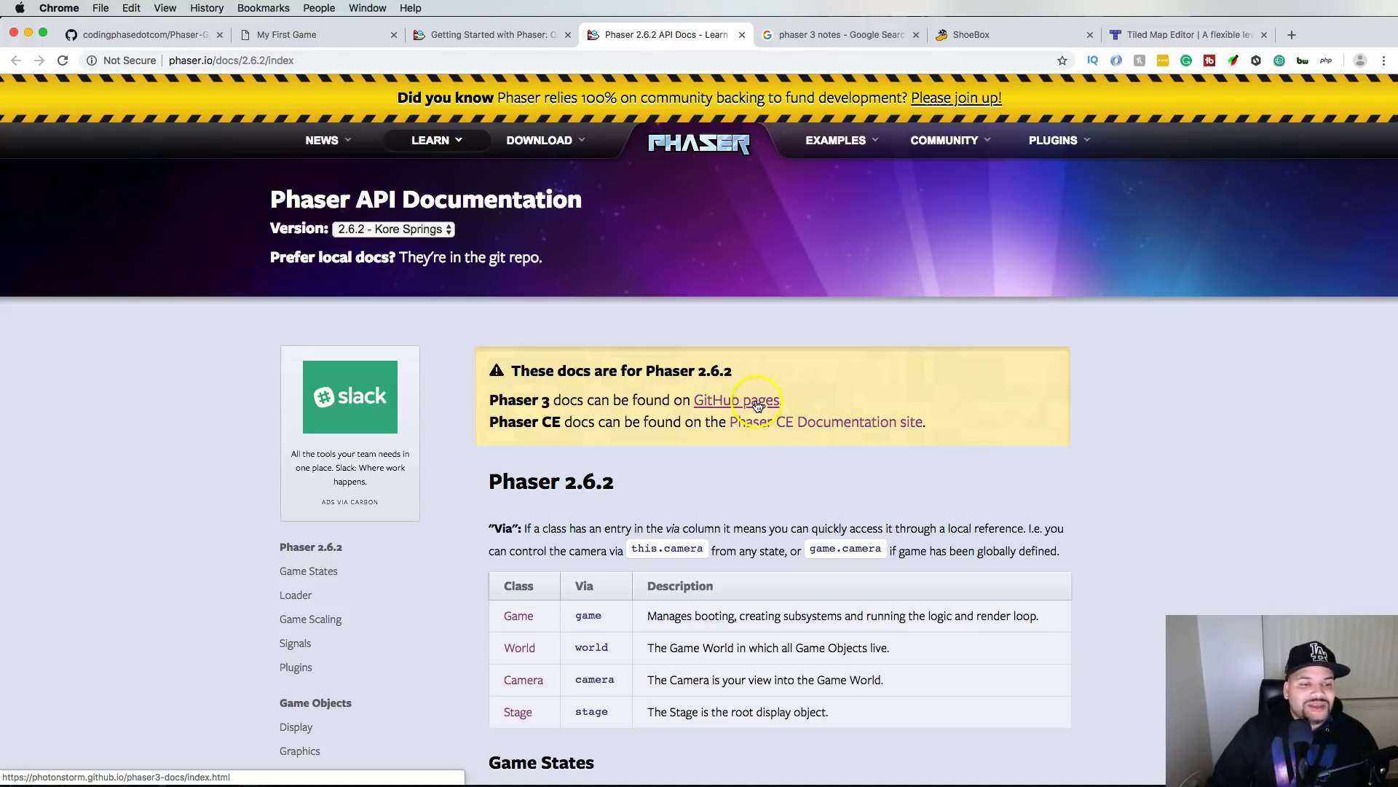
left_click(758, 406)
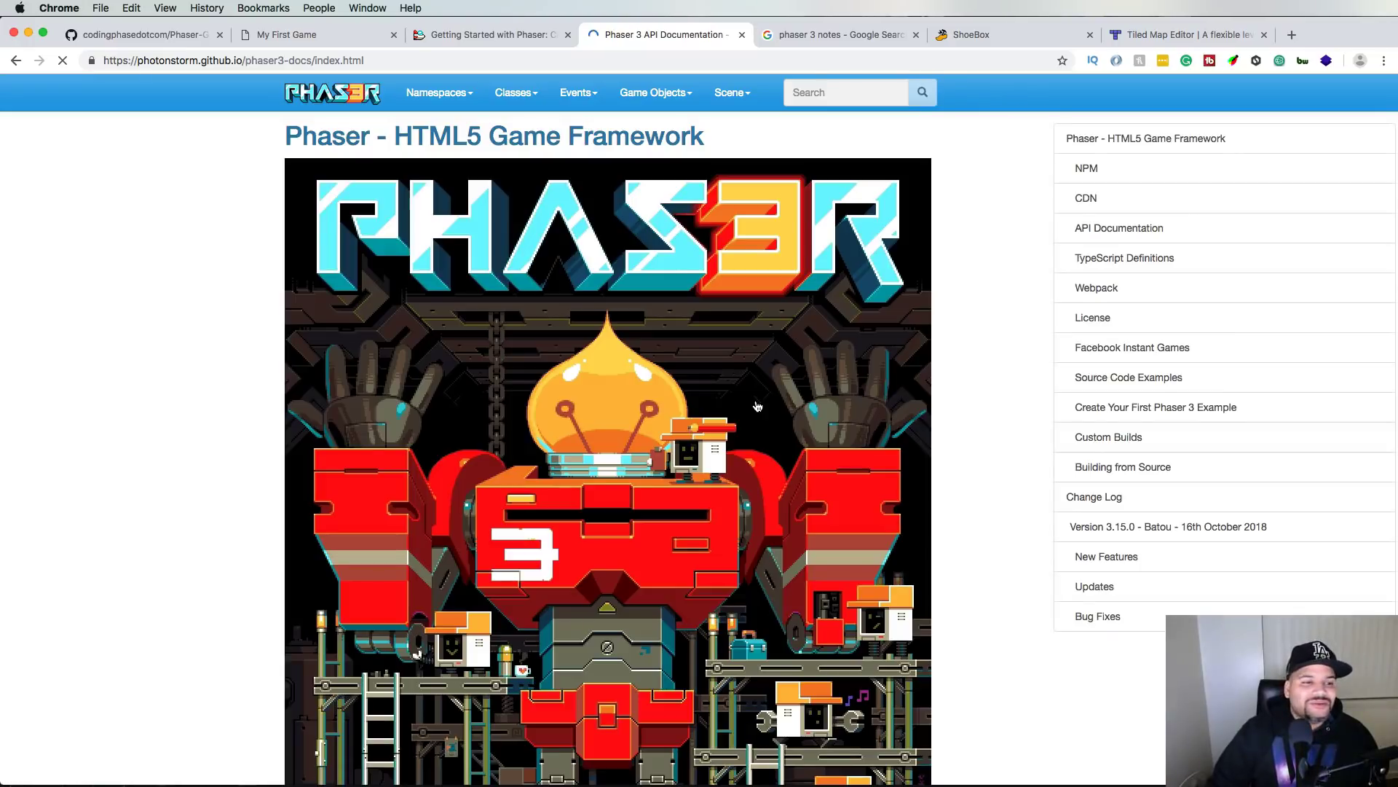
left_click(764, 385)
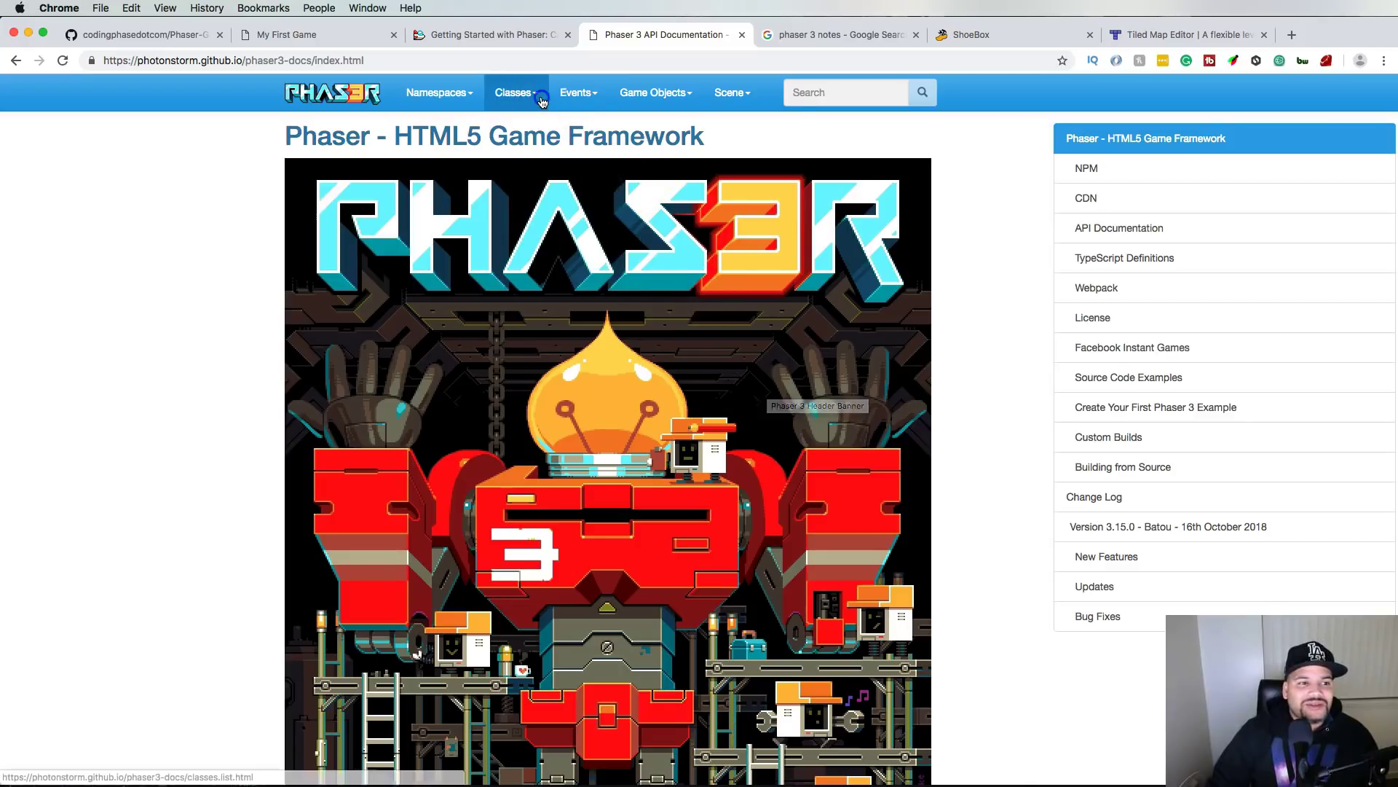
- Browse the docs' Classes, Scene, Game Objects, Events and Namespaces lists
left_click(516, 93)
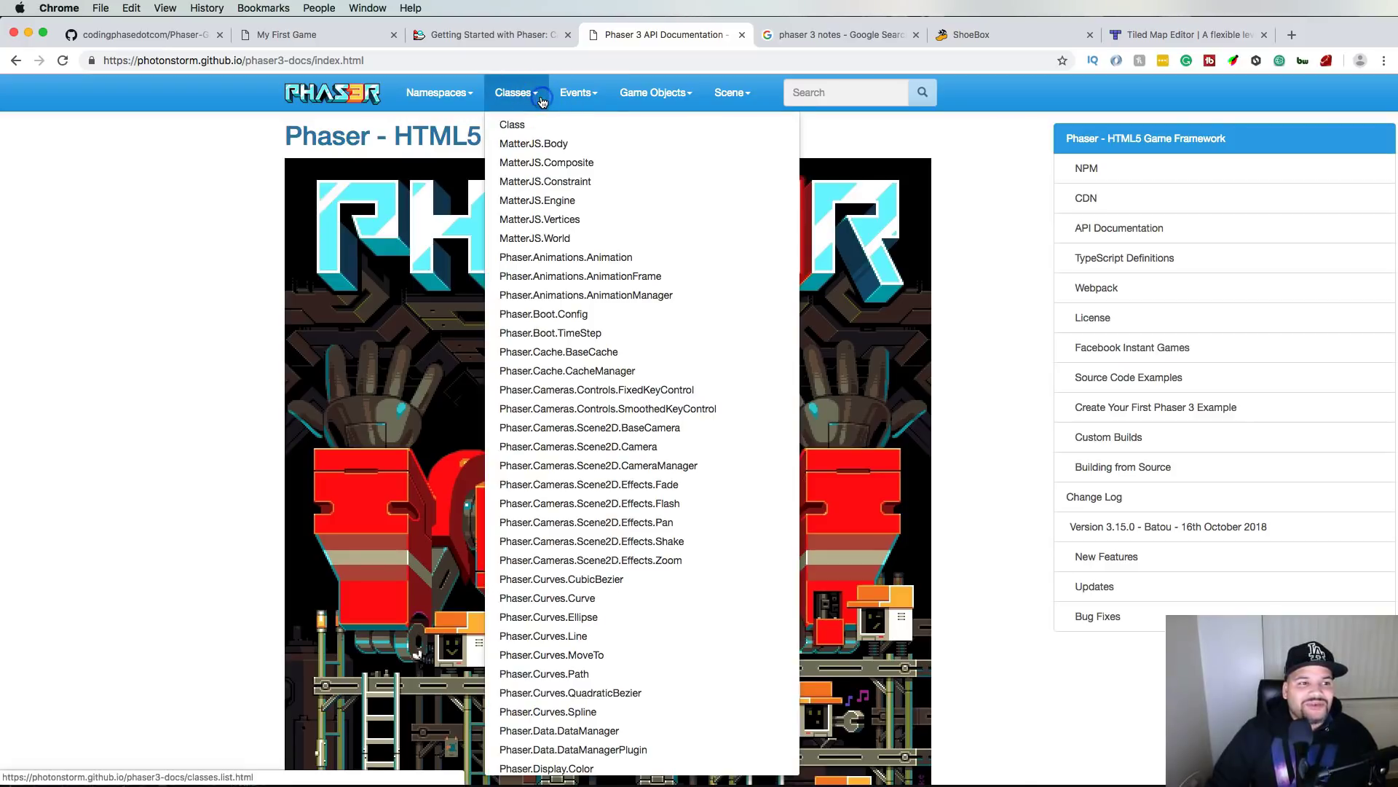
left_click(730, 93)
left_click(659, 92)
left_click(578, 92)
left_click(439, 92)
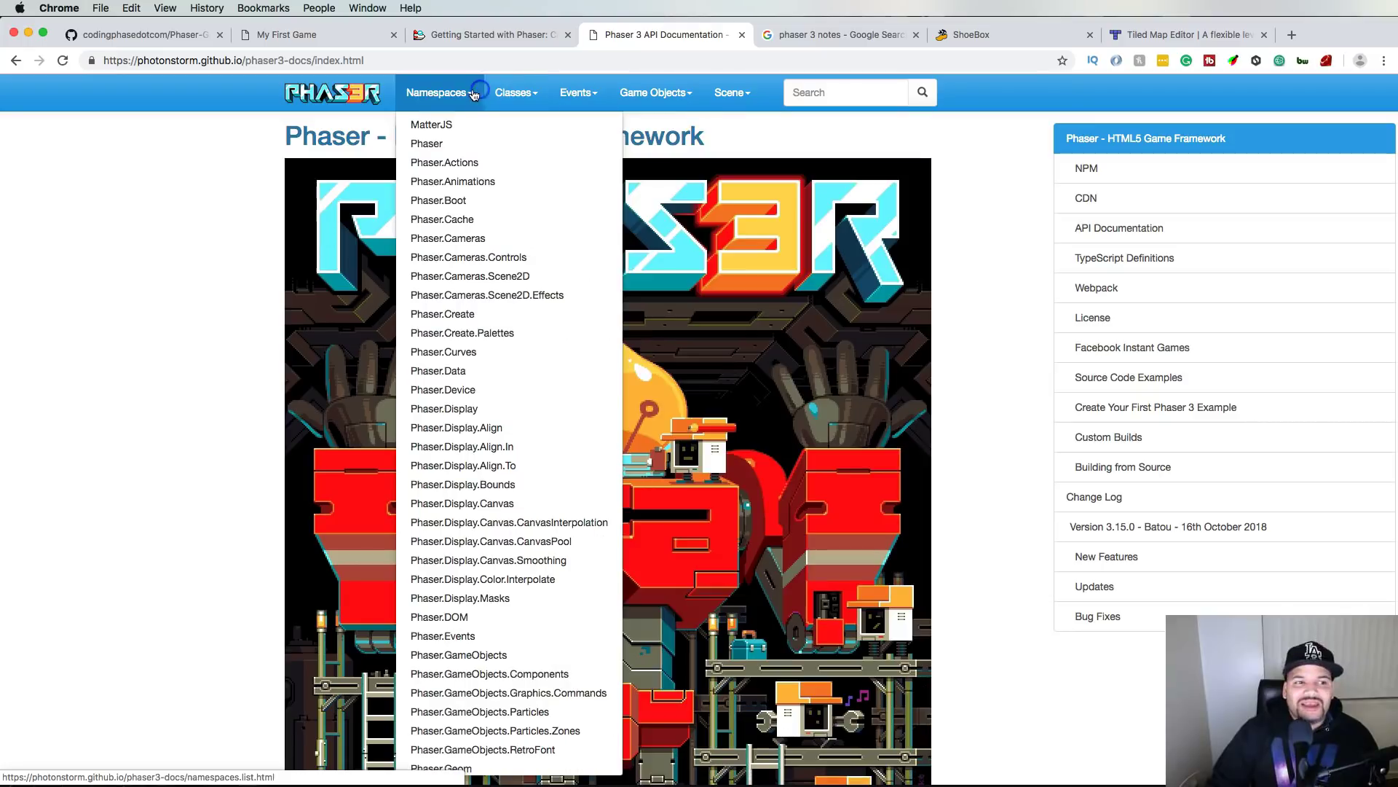
left_click(515, 92)
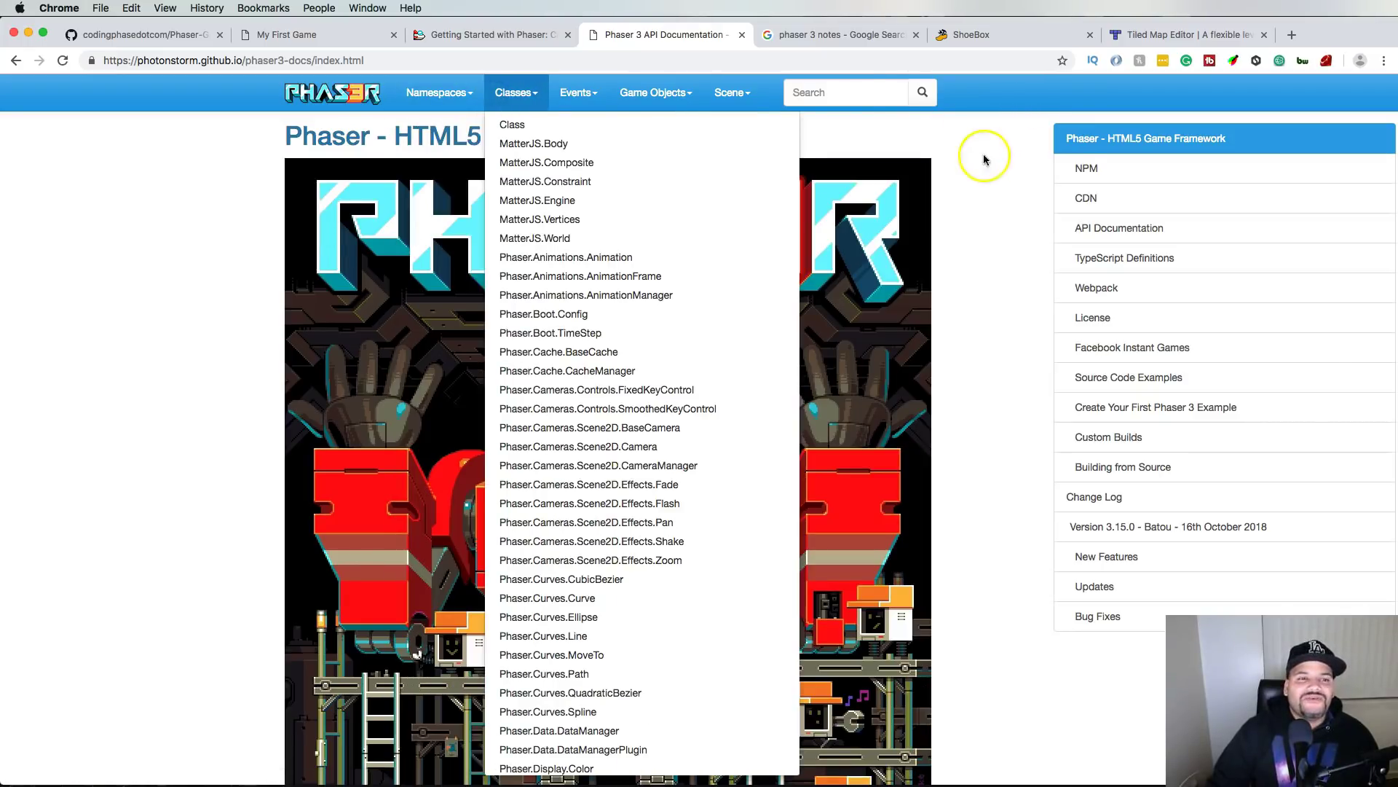
- Search the documentation for 'scene', look over the results, then close them
left_click(887, 99)
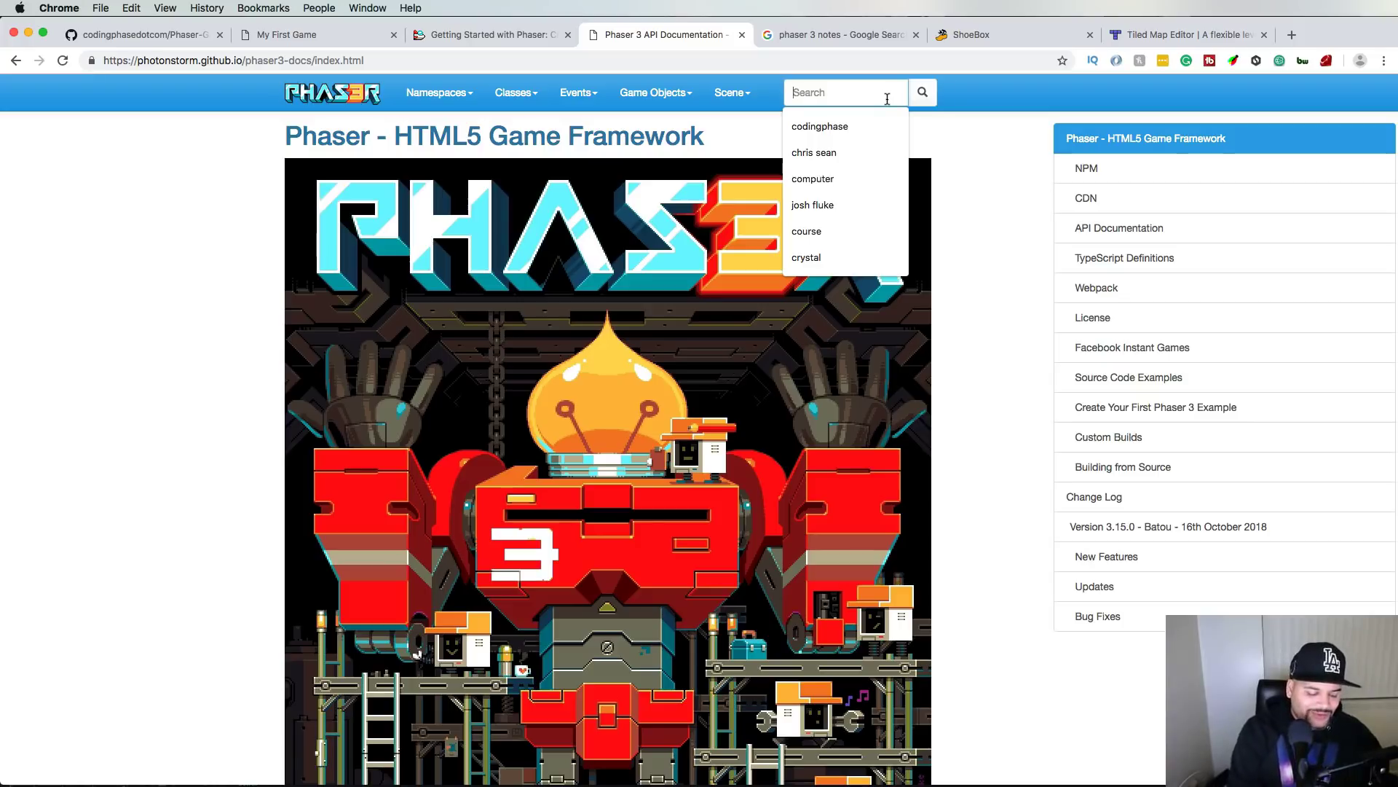
type("scene")
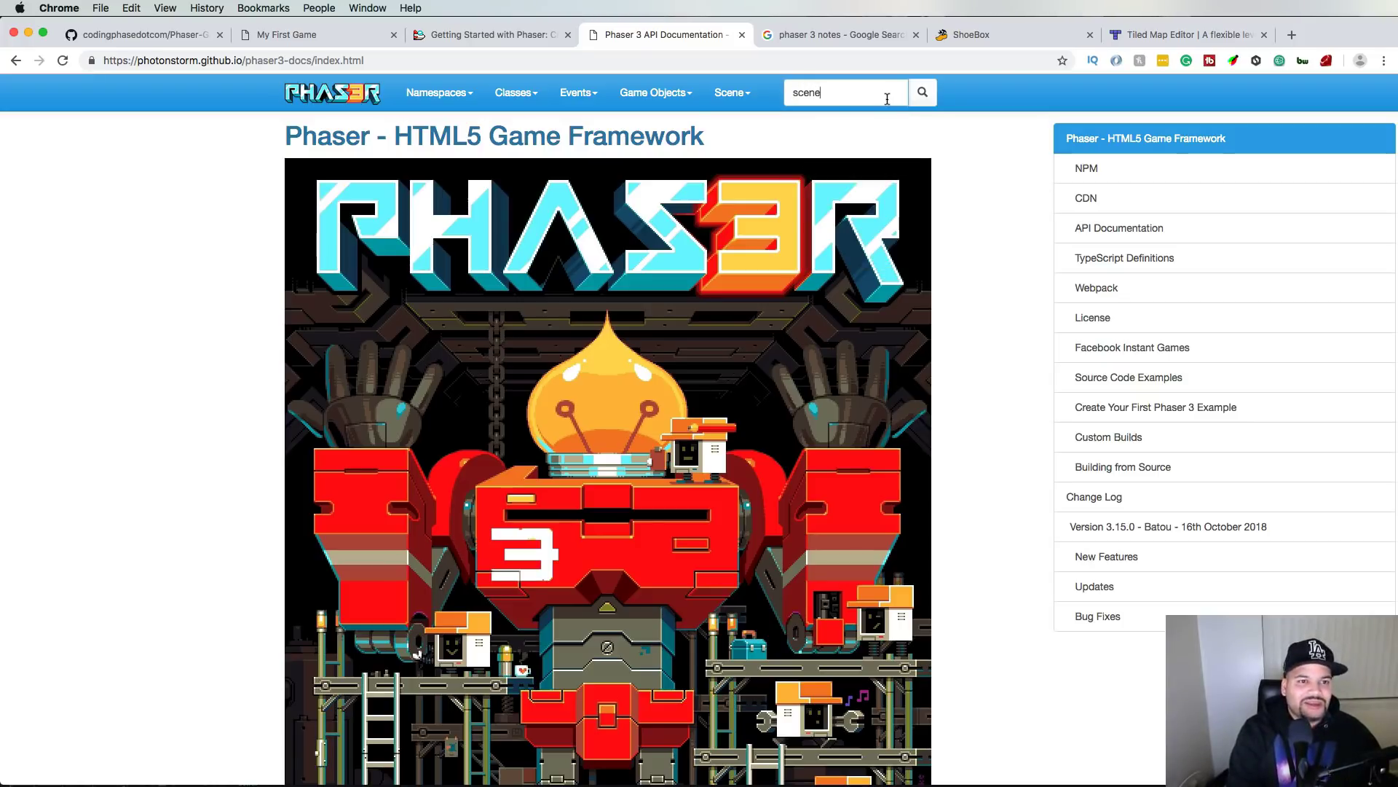
key("Return")
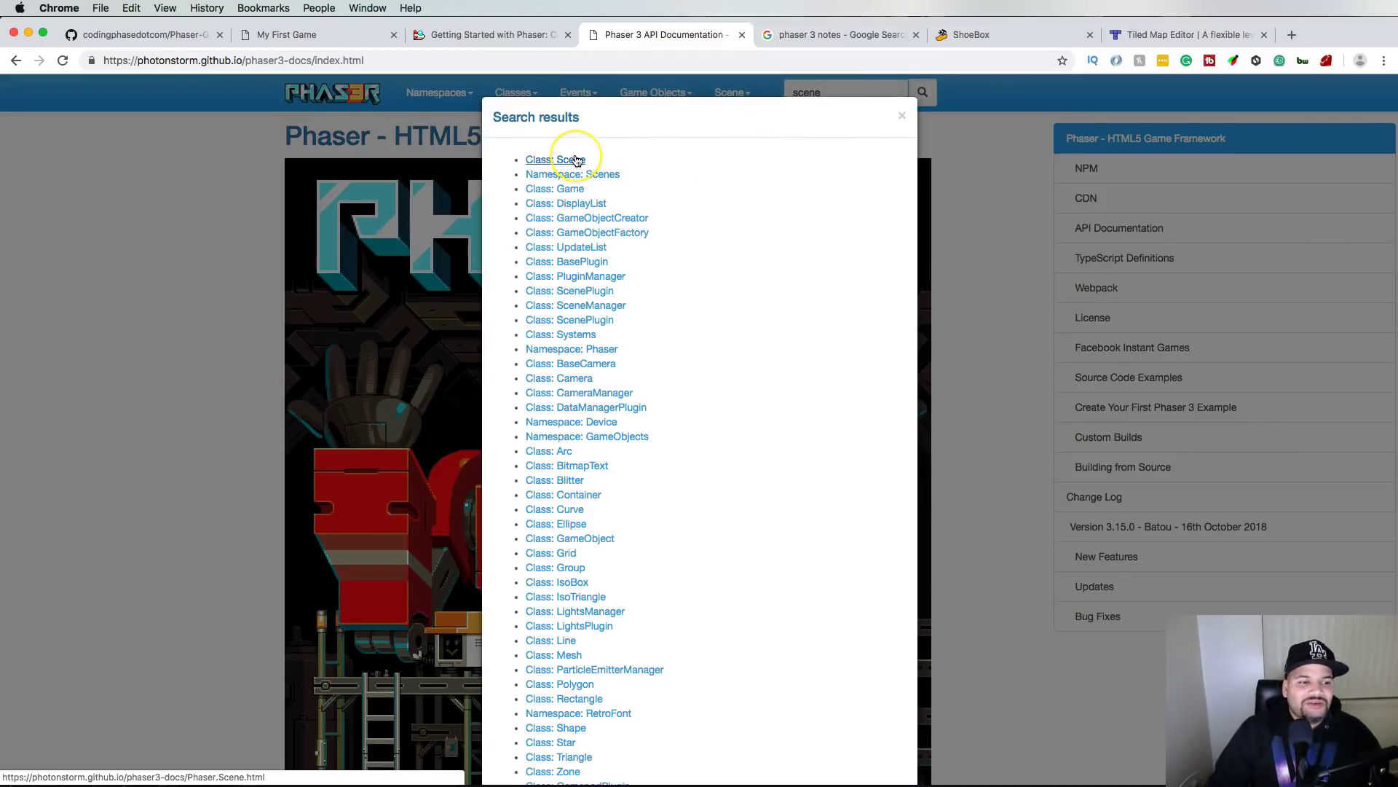
scroll(575, 159, "down", 1)
scroll(575, 161, "down", 15)
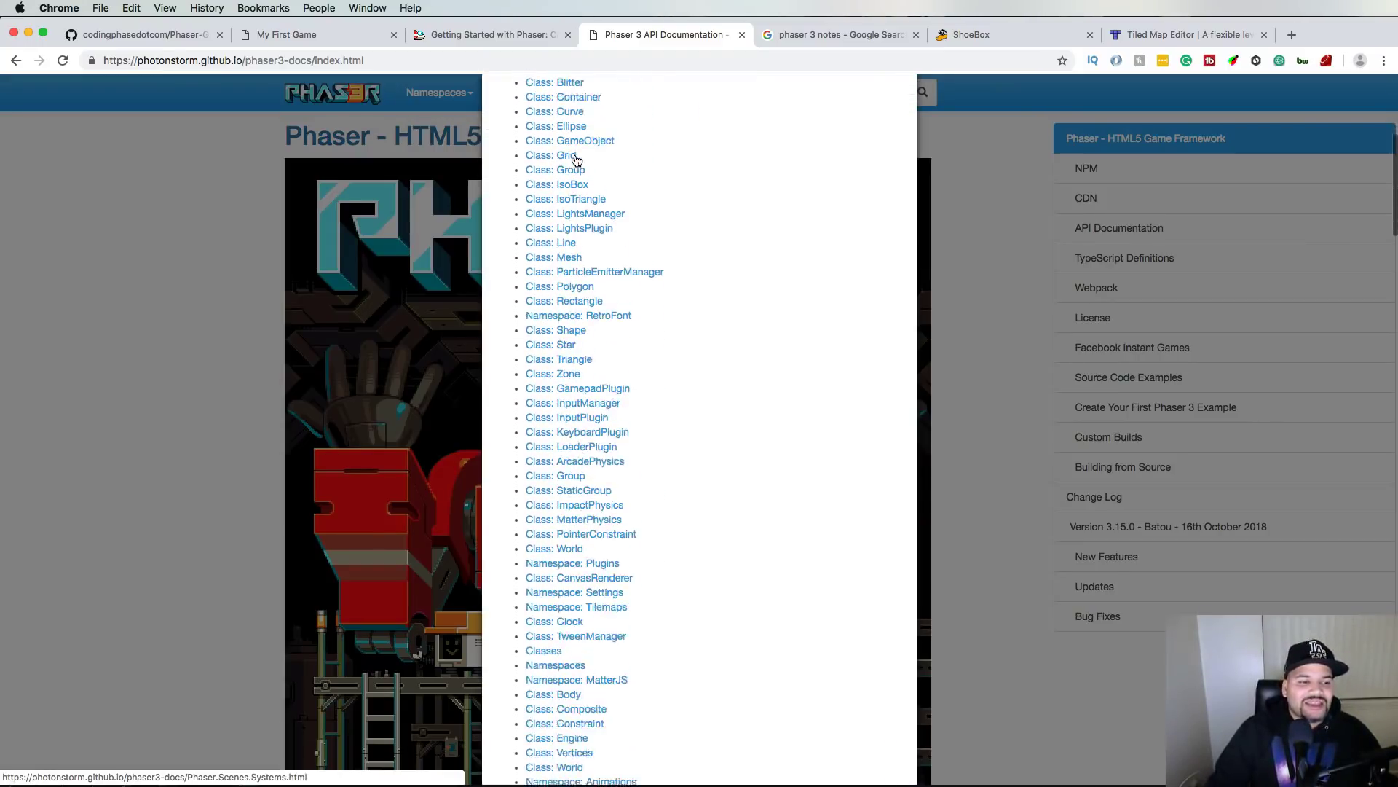
scroll(576, 160, "down", 13)
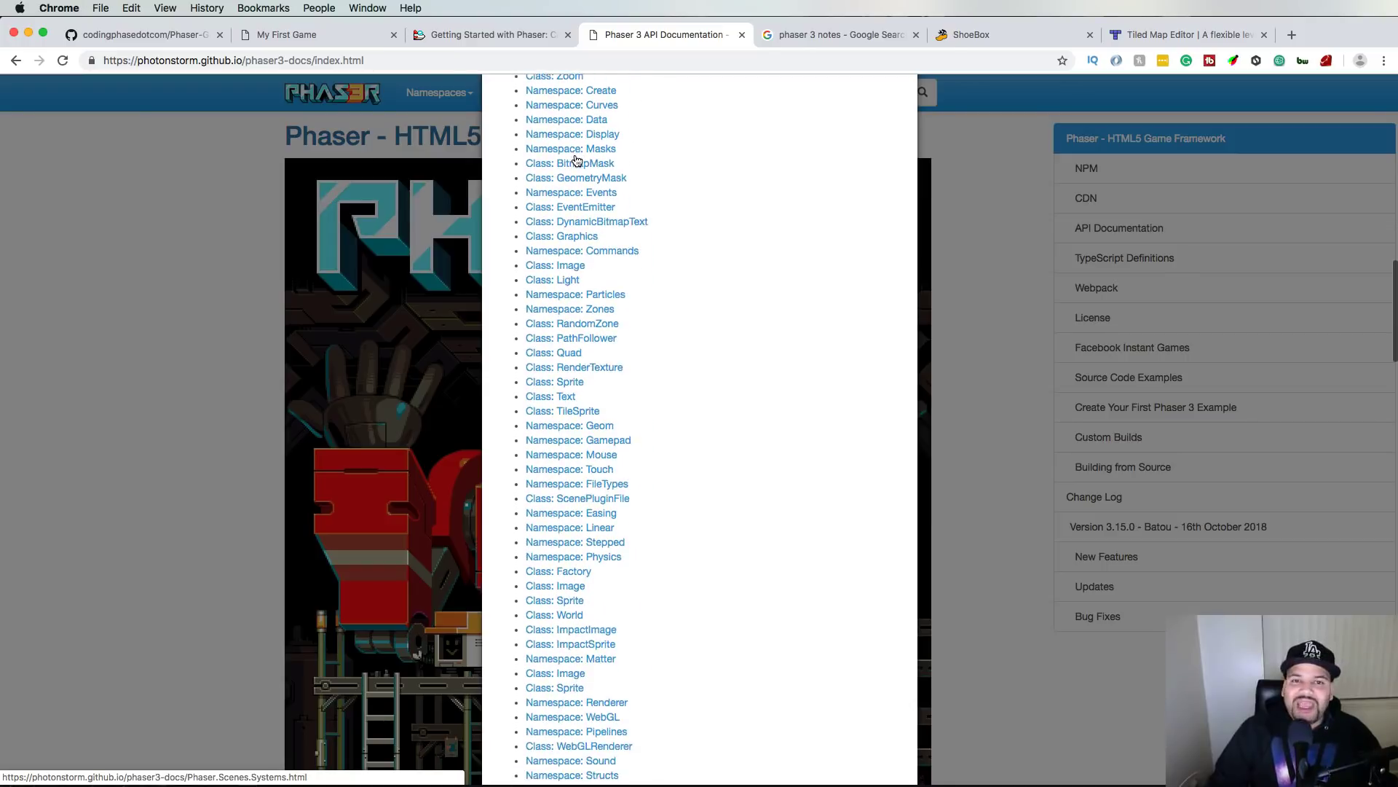
scroll(577, 160, "down", 20)
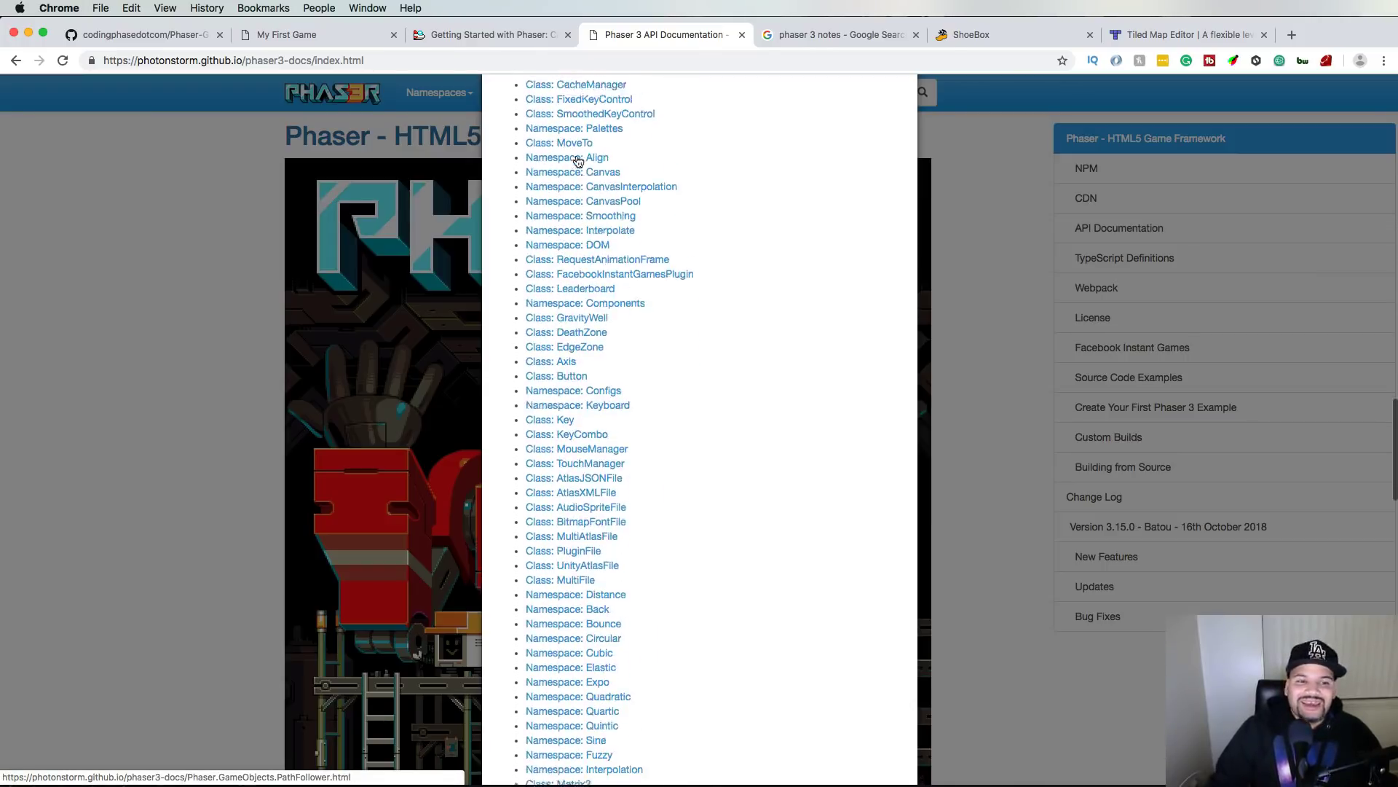
scroll(586, 168, "down", 20)
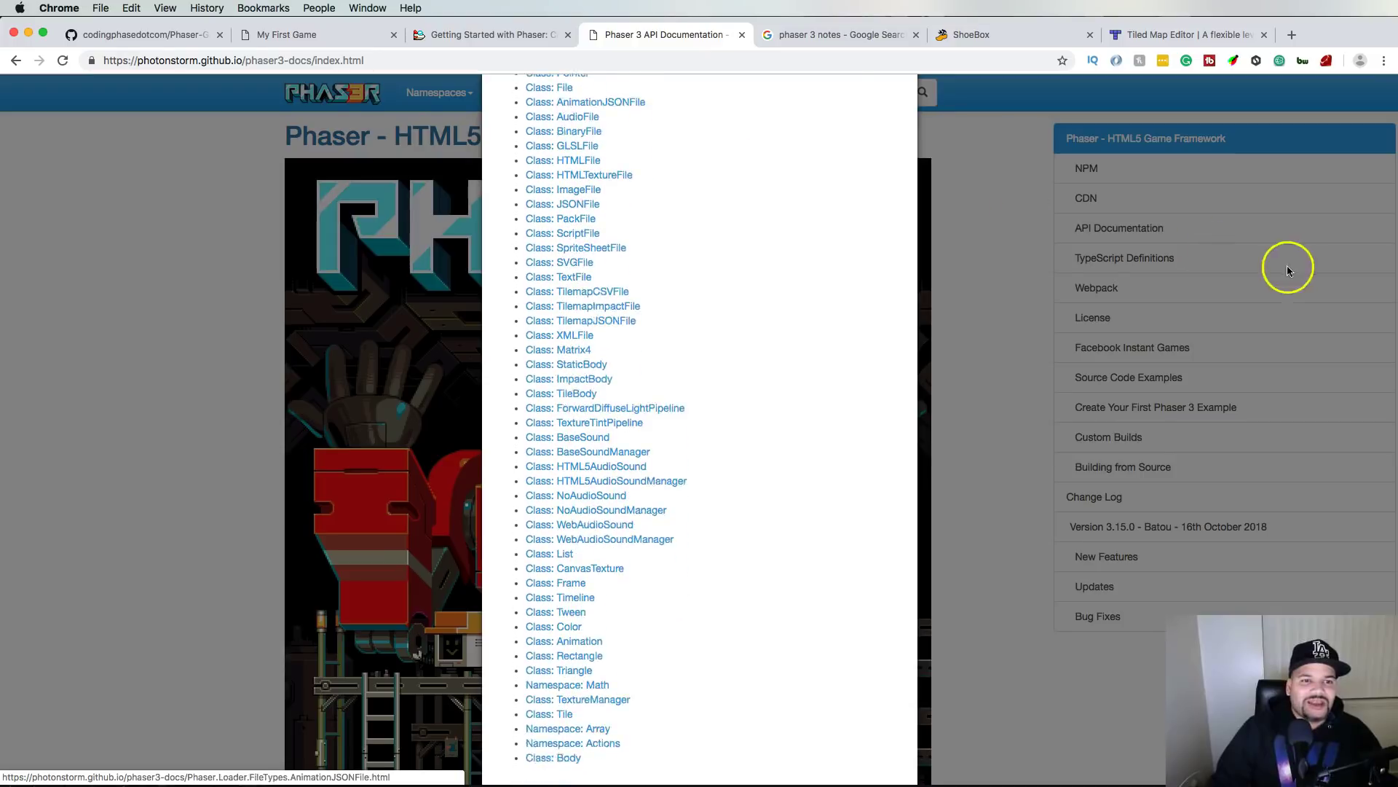
left_click(1005, 284)
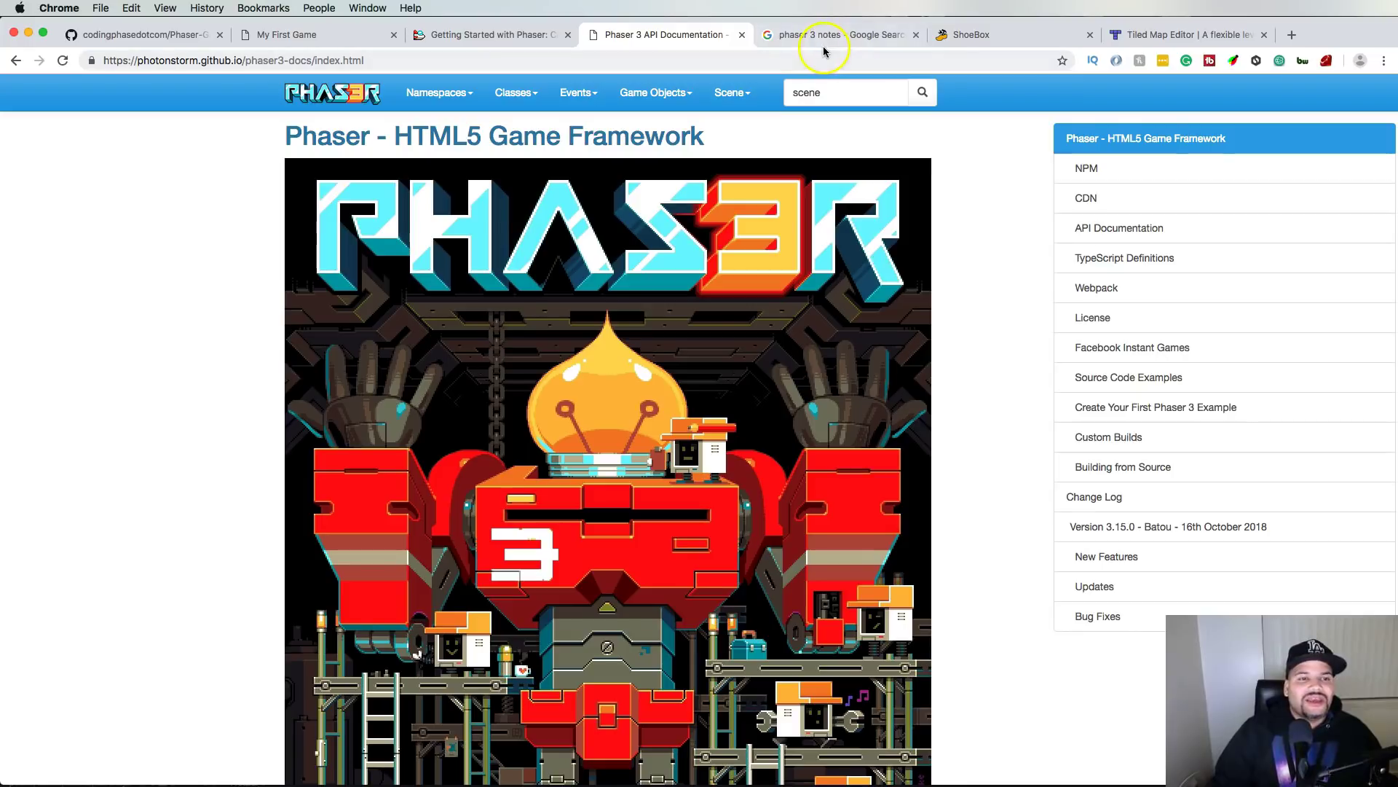
- From the phaser 3 notes results, open Notes of Phaser 3 and go to Game object > Sprite > Single image > Image
left_click(786, 37)
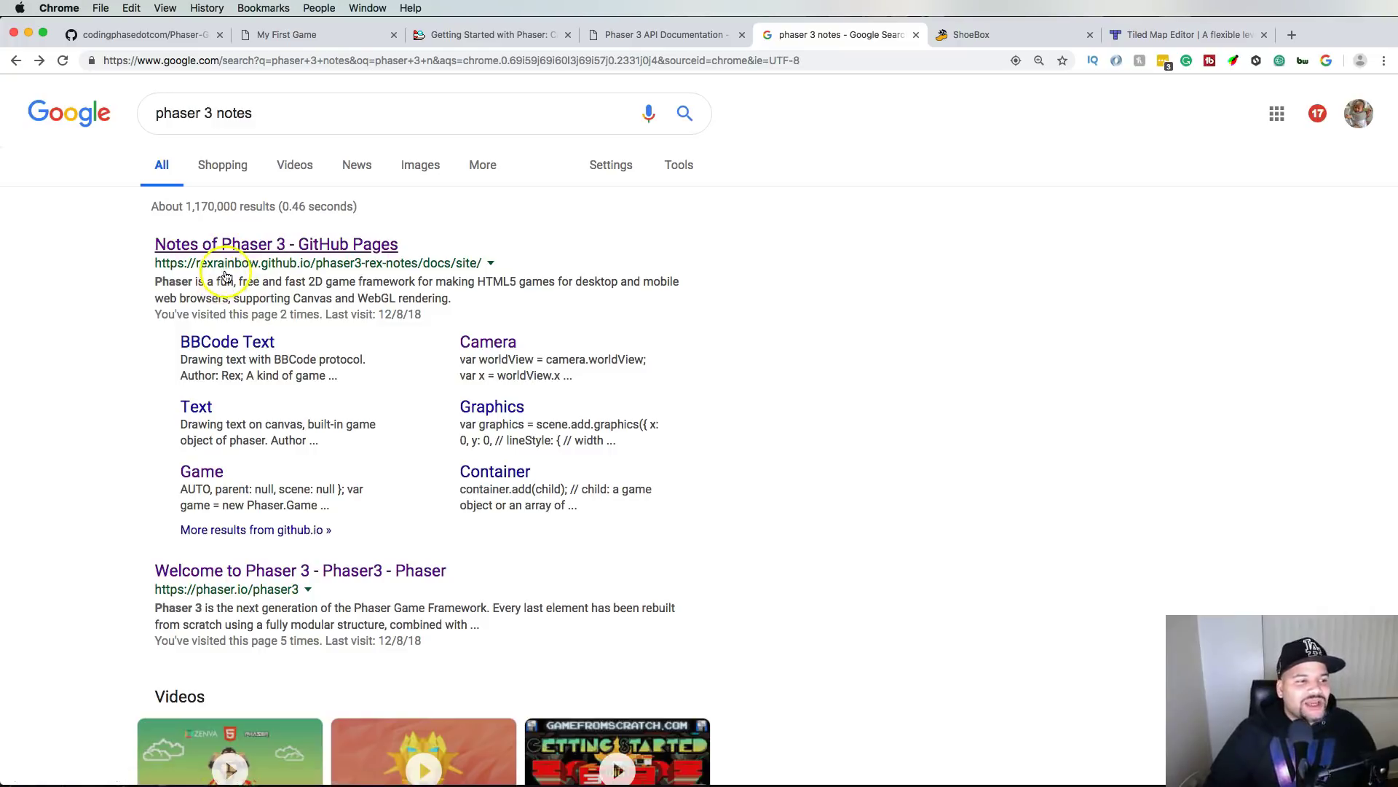
left_click(295, 254)
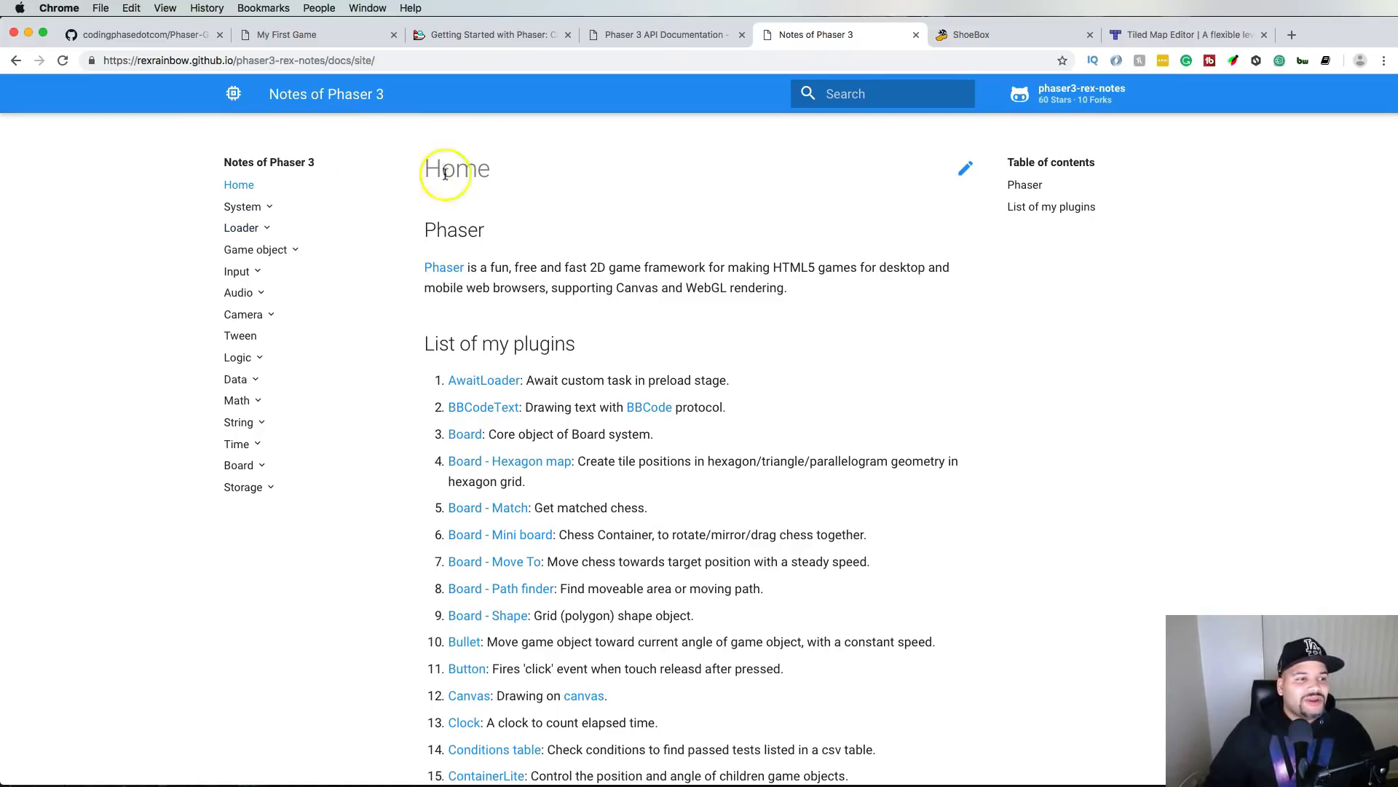
left_click(284, 250)
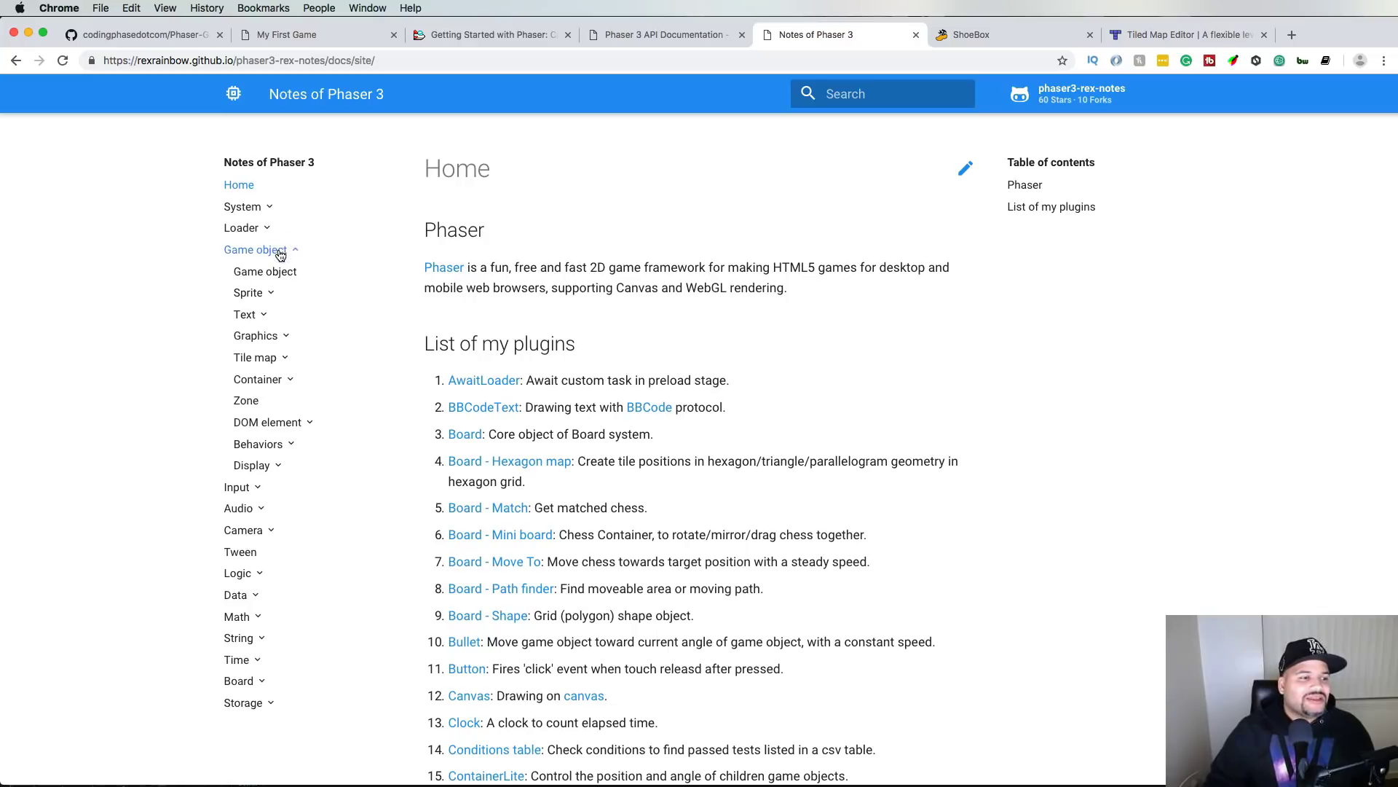
left_click(270, 293)
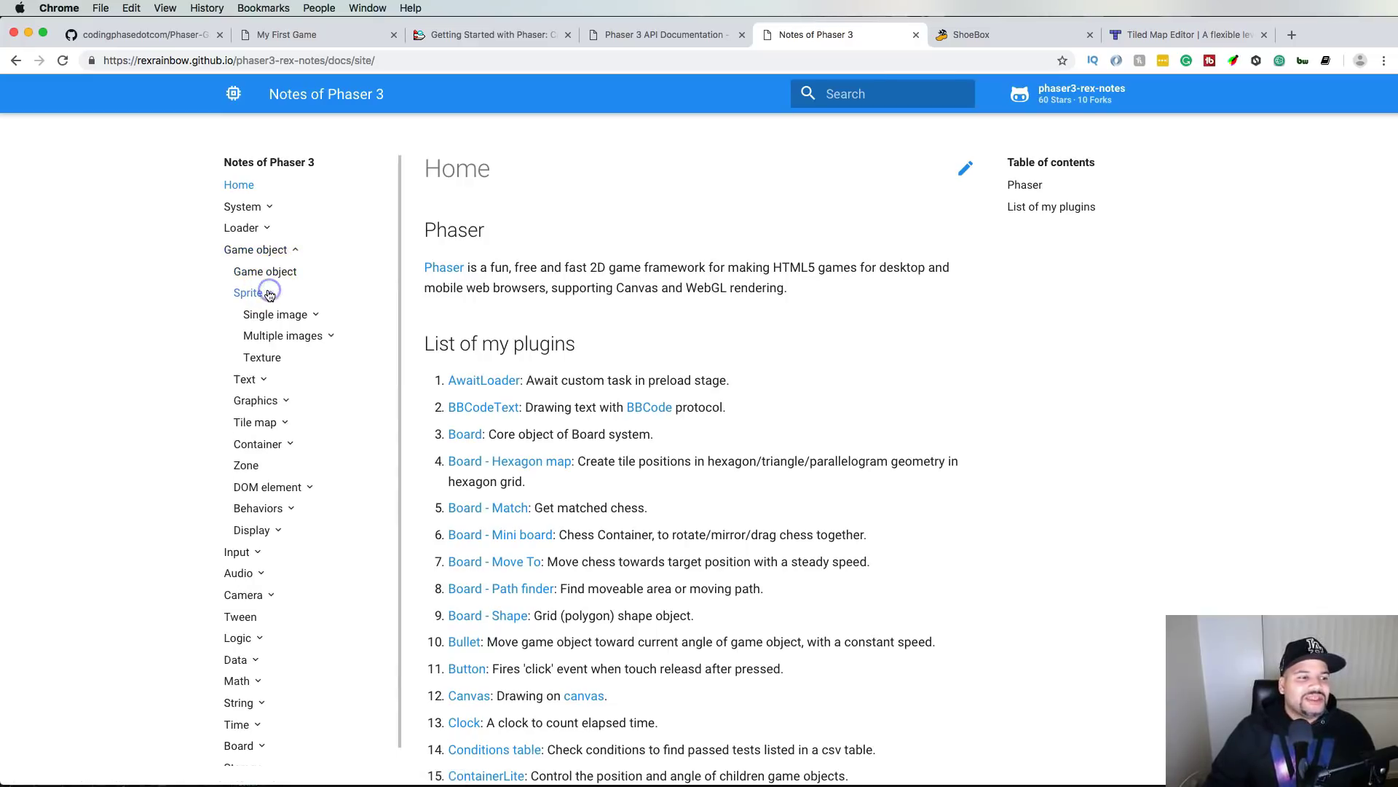
left_click(282, 316)
left_click(270, 336)
- Read through the Image page's texture loading, image object, custom class and mask examples
scroll(476, 281, "down", 1)
scroll(477, 280, "down", 2)
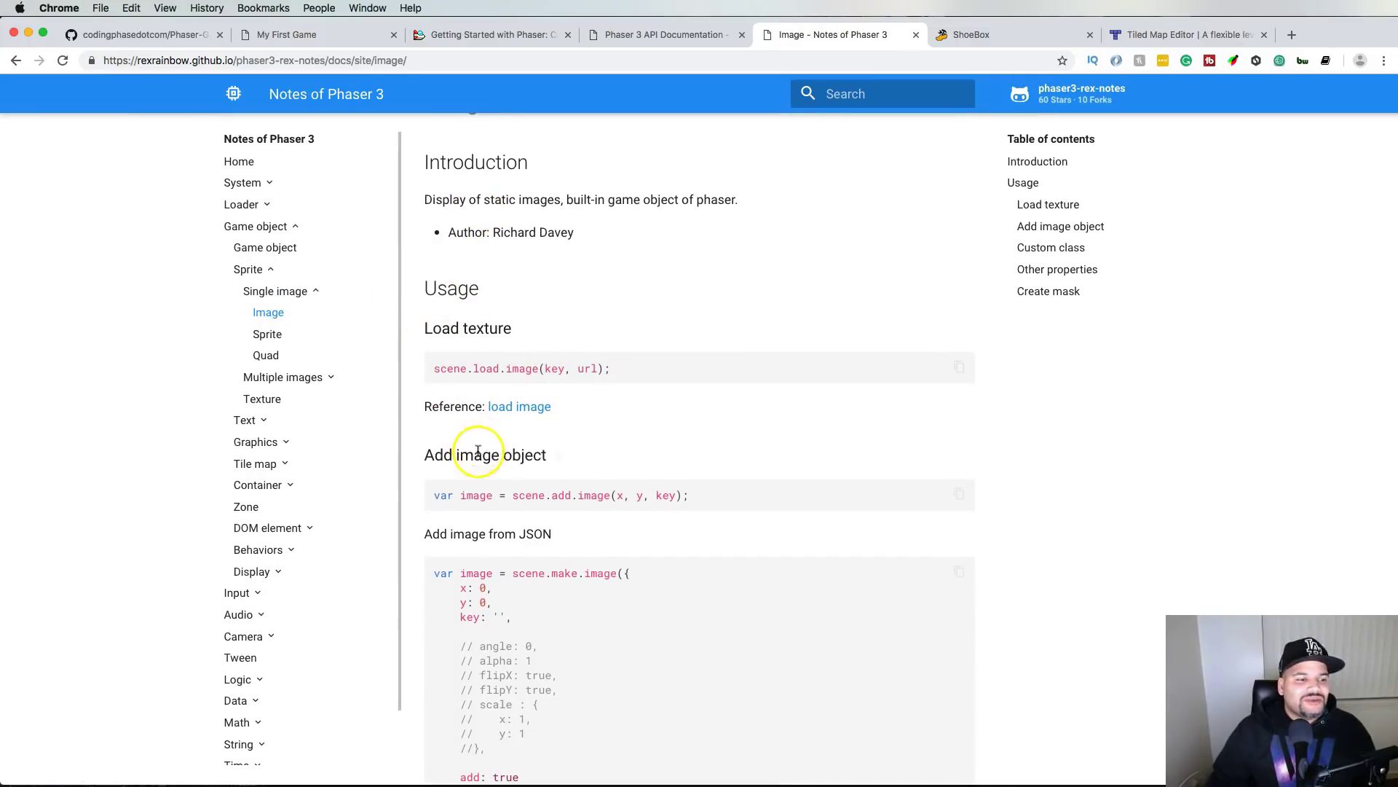
scroll(450, 472, "down", 5)
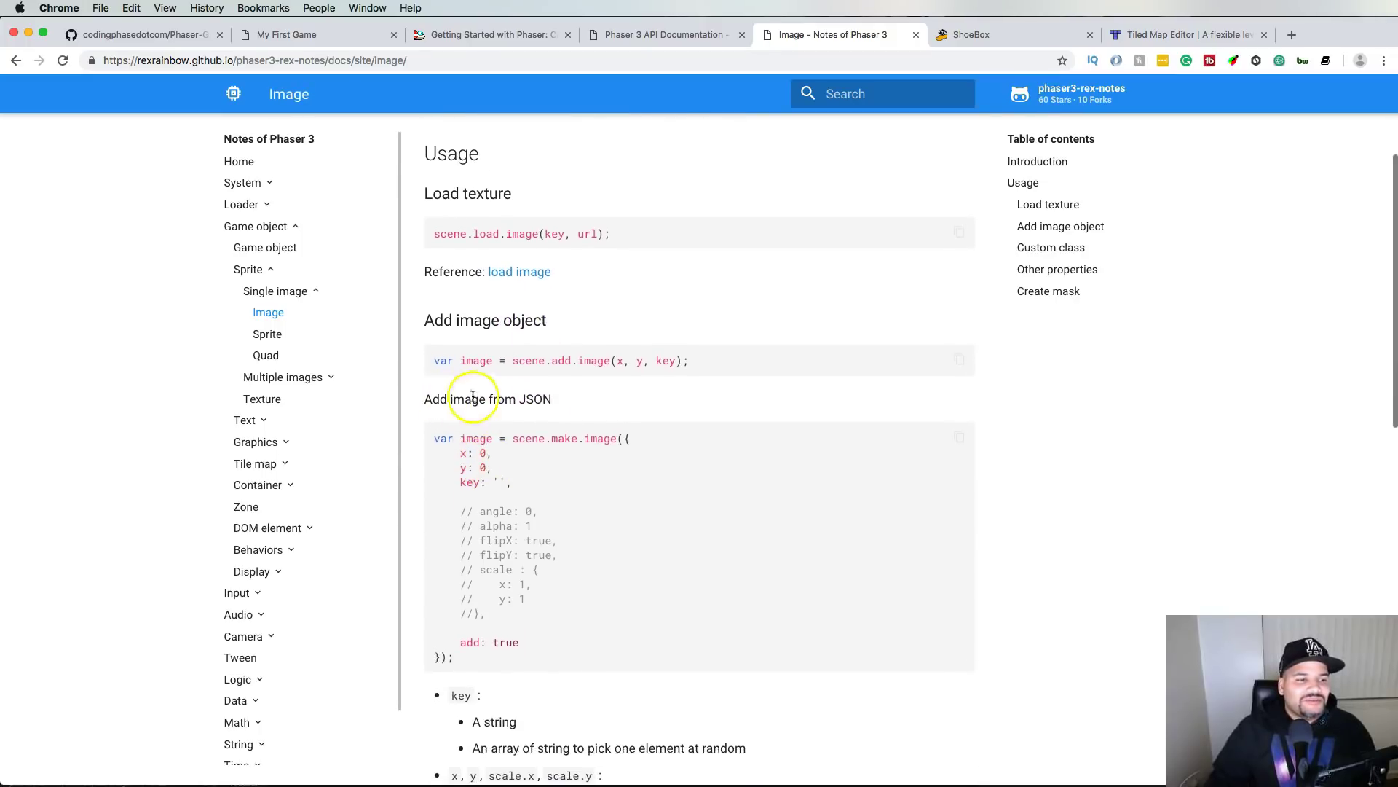
scroll(532, 393, "down", 10)
scroll(532, 406, "down", 7)
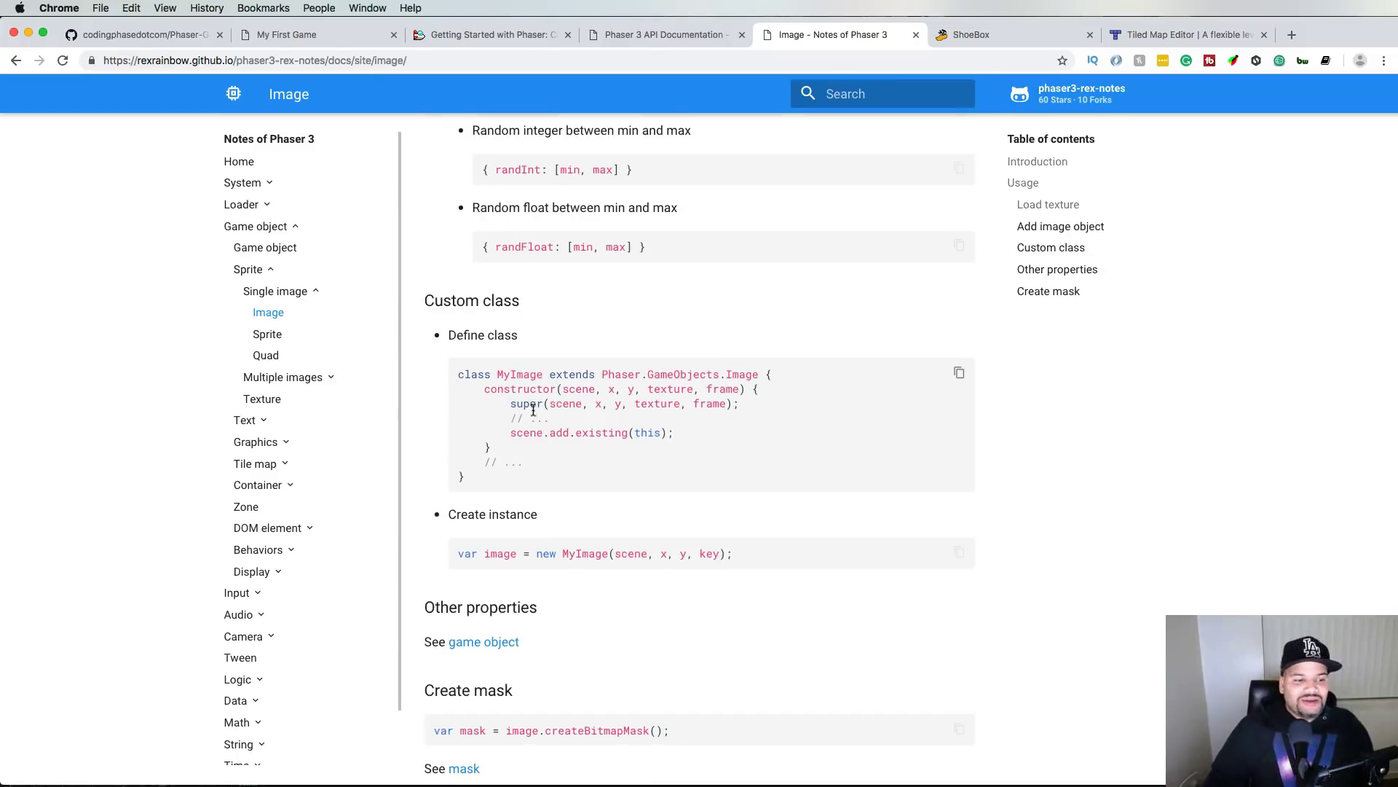
scroll(532, 404, "down", 3)
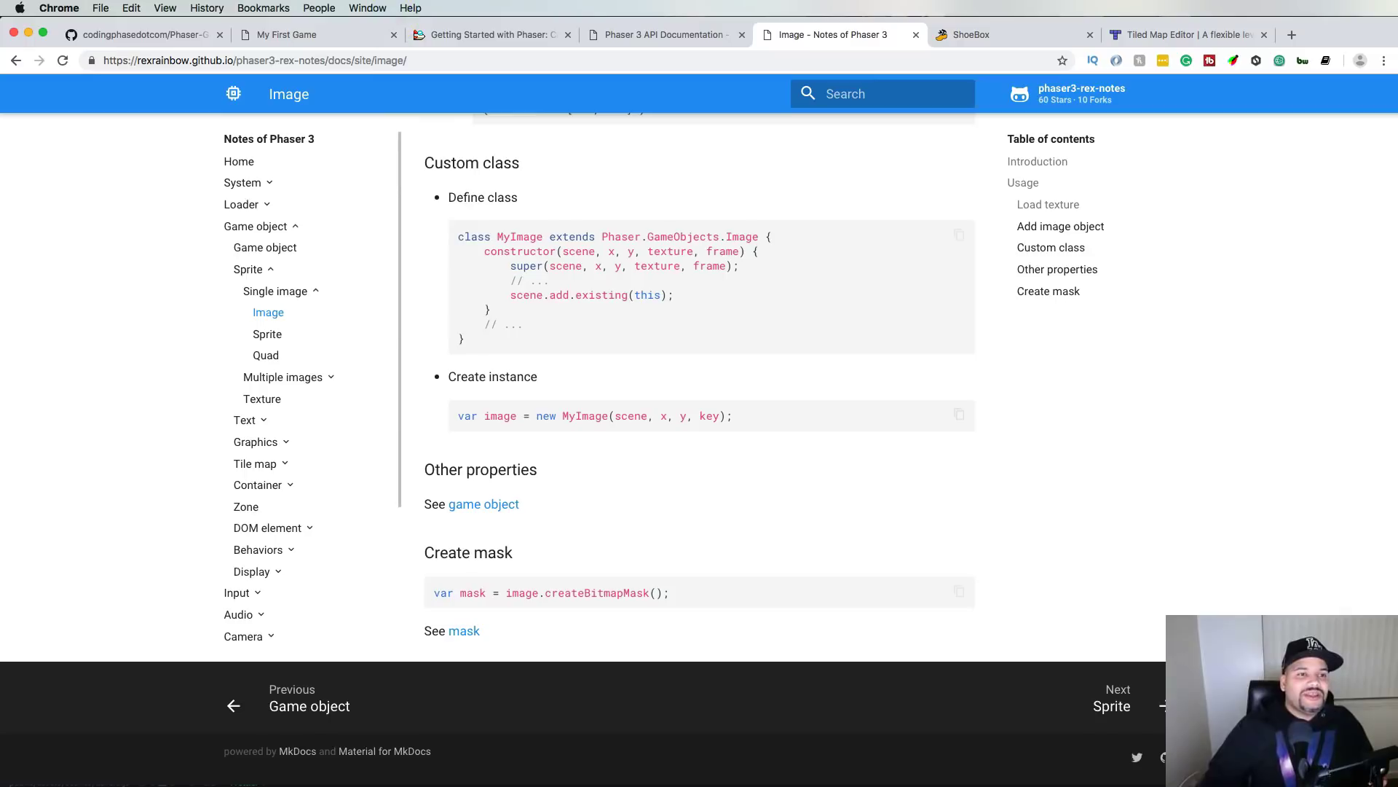
- In the API docs, open Classes and search for 'sprite'
left_click(620, 34)
left_click(544, 90)
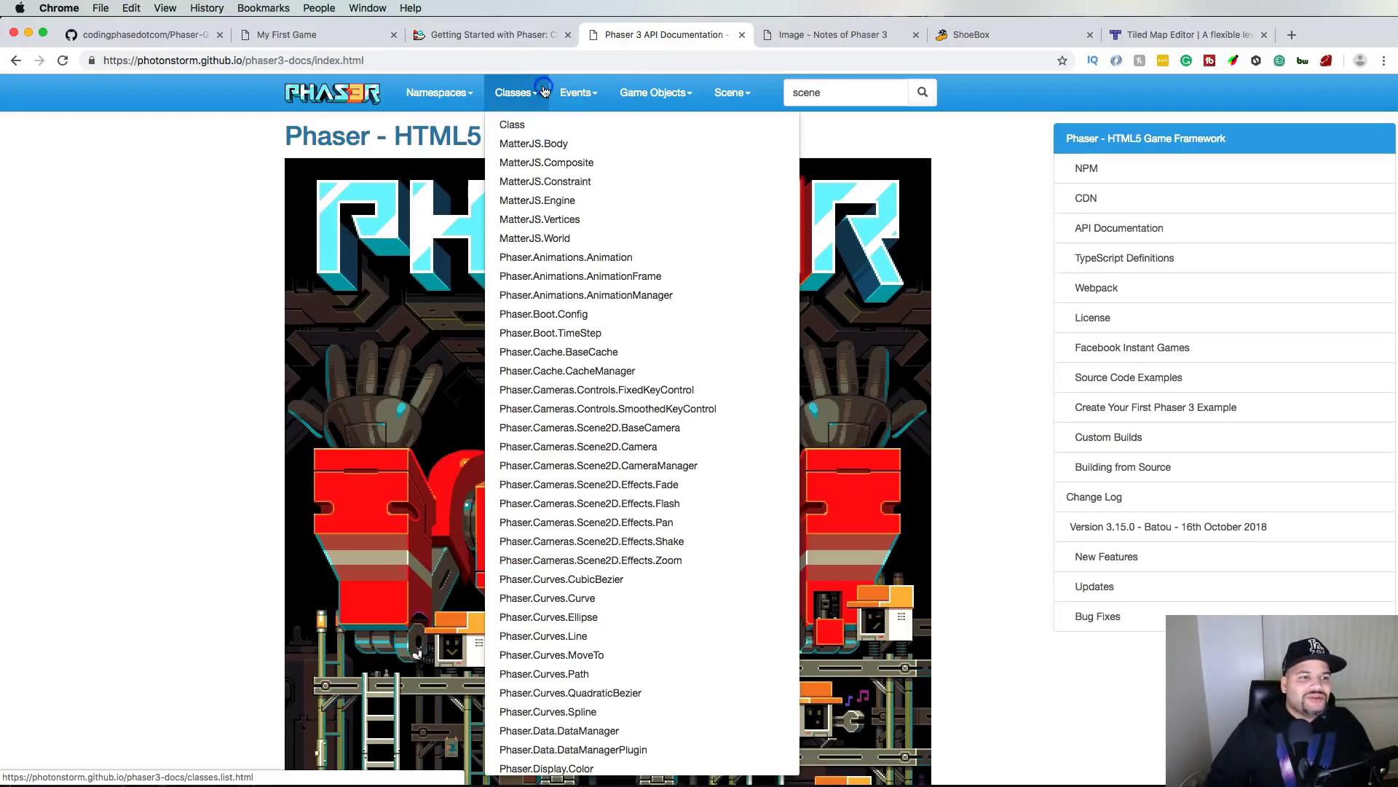
scroll(569, 190, "down", 3)
double_click(887, 87)
type("sprite")
key("Return")
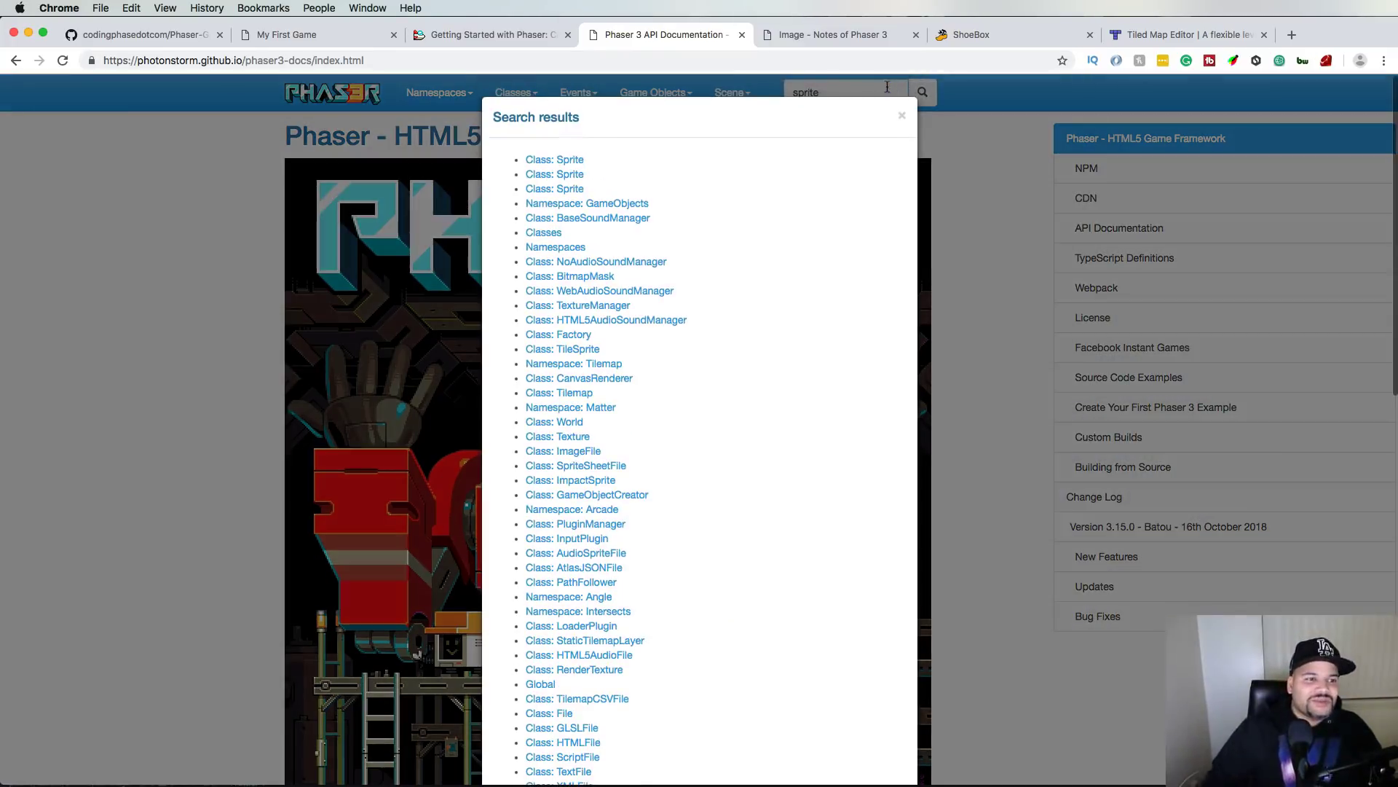
- Open the Class: Sprite reference and scroll to its alpha members
left_click(558, 160)
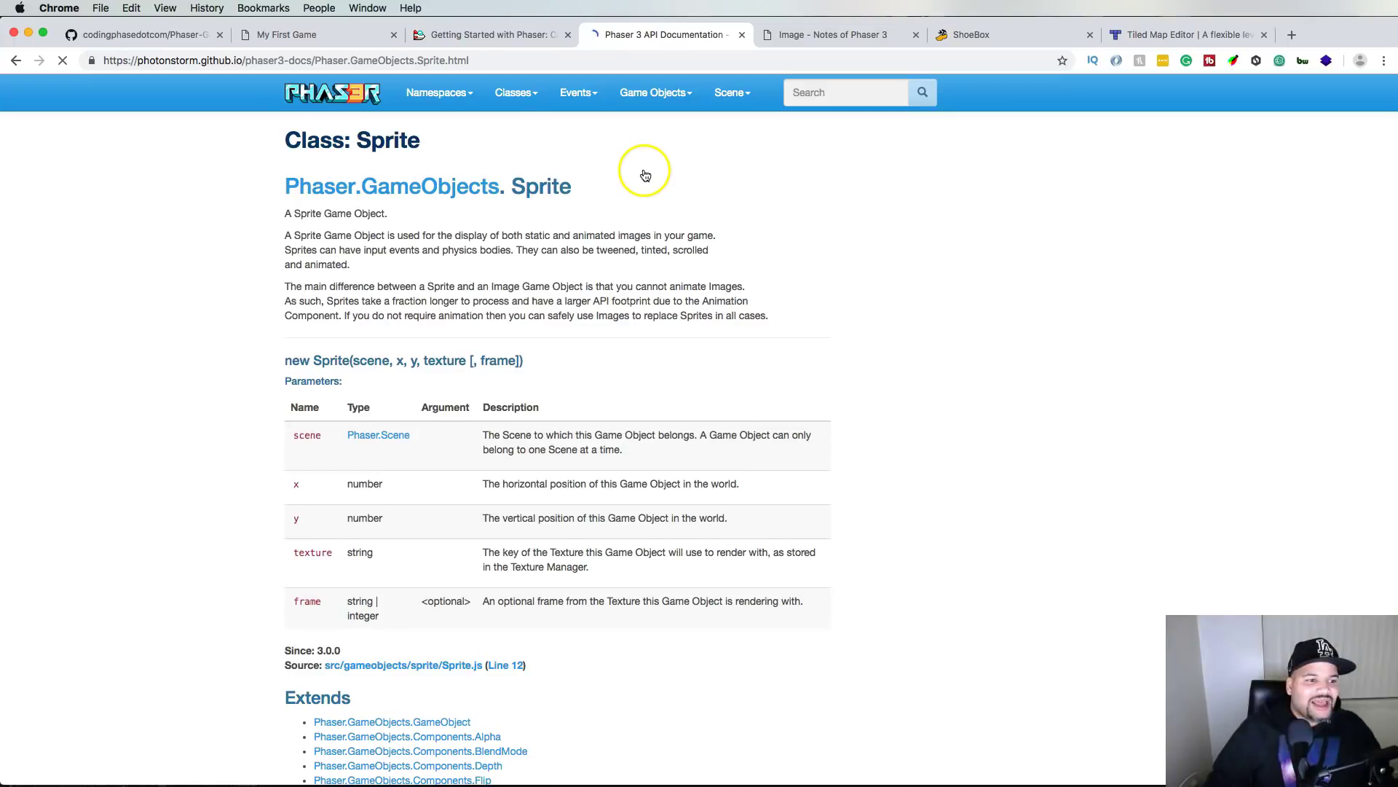
scroll(394, 218, "down", 8)
scroll(394, 219, "down", 15)
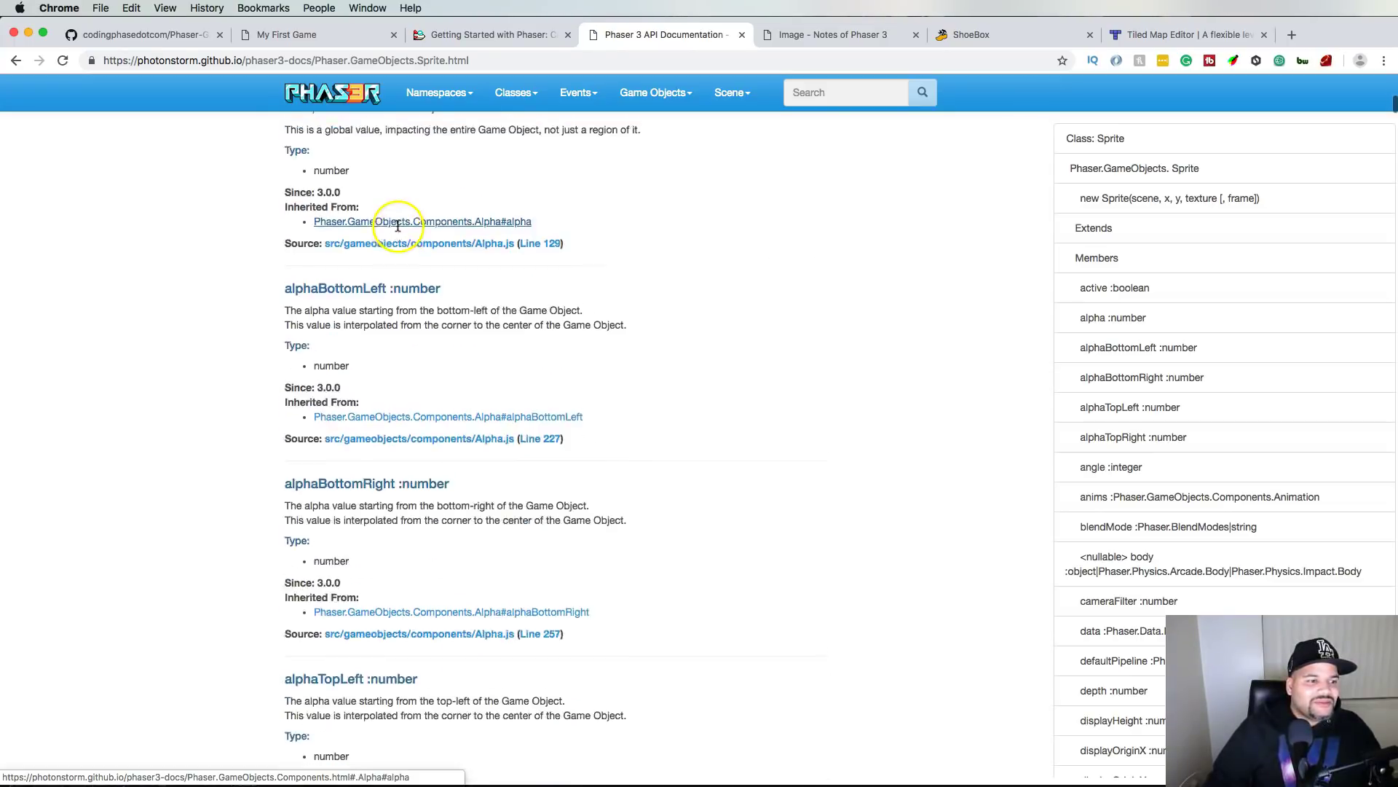
scroll(397, 225, "down", 1)
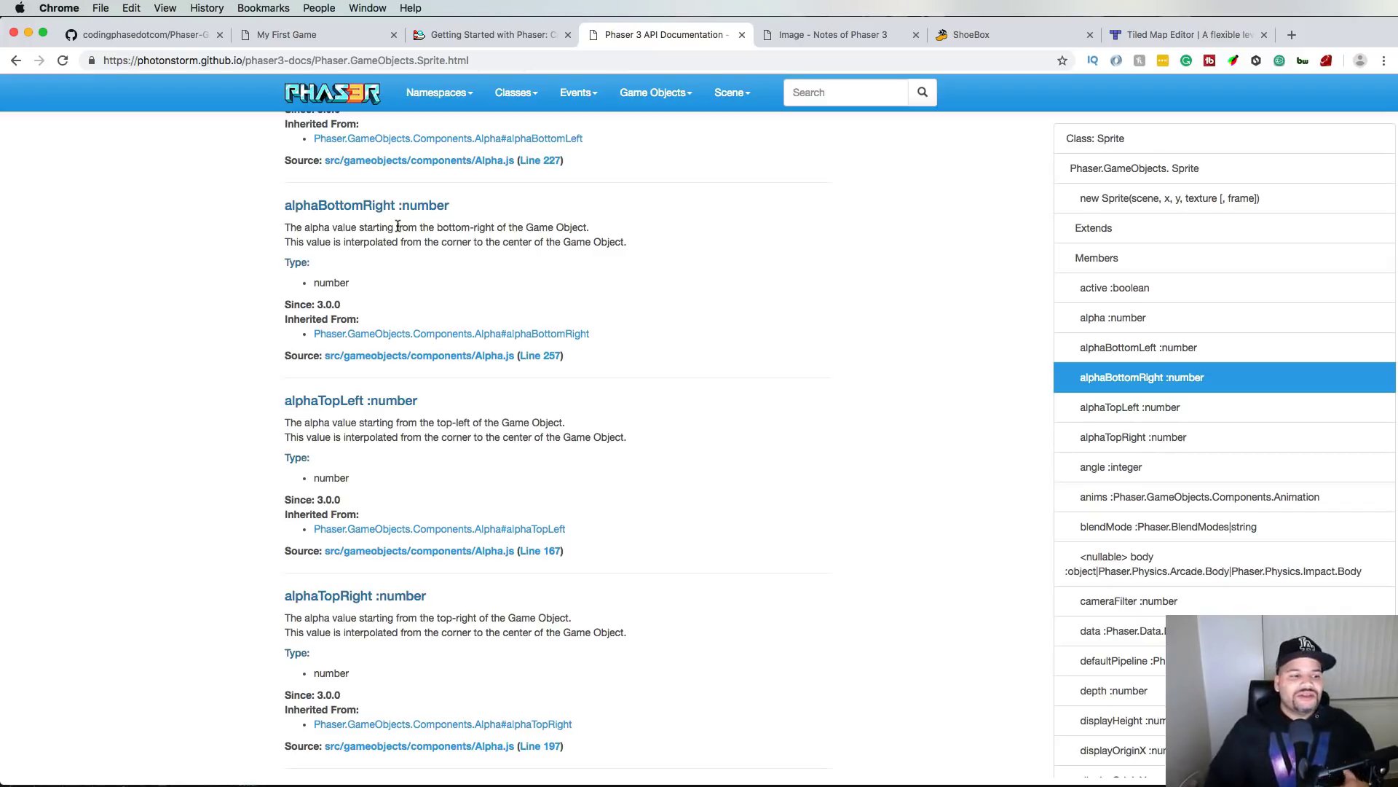
scroll(374, 234, "down", 5)
- Scroll the Notes Image page's options and custom class example, then move to the ShoeBox tab
left_click(857, 36)
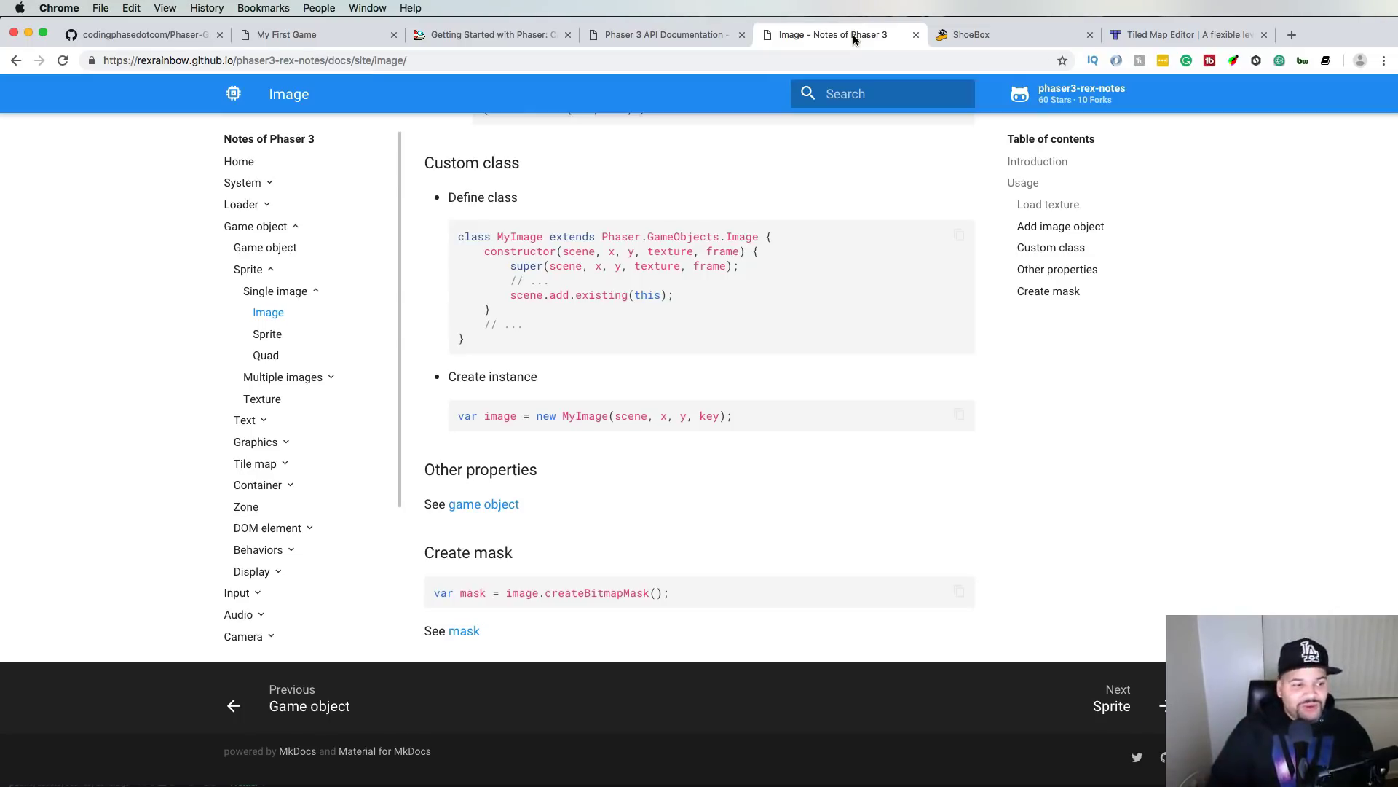
scroll(507, 257, "down", 1)
scroll(508, 258, "up", 8)
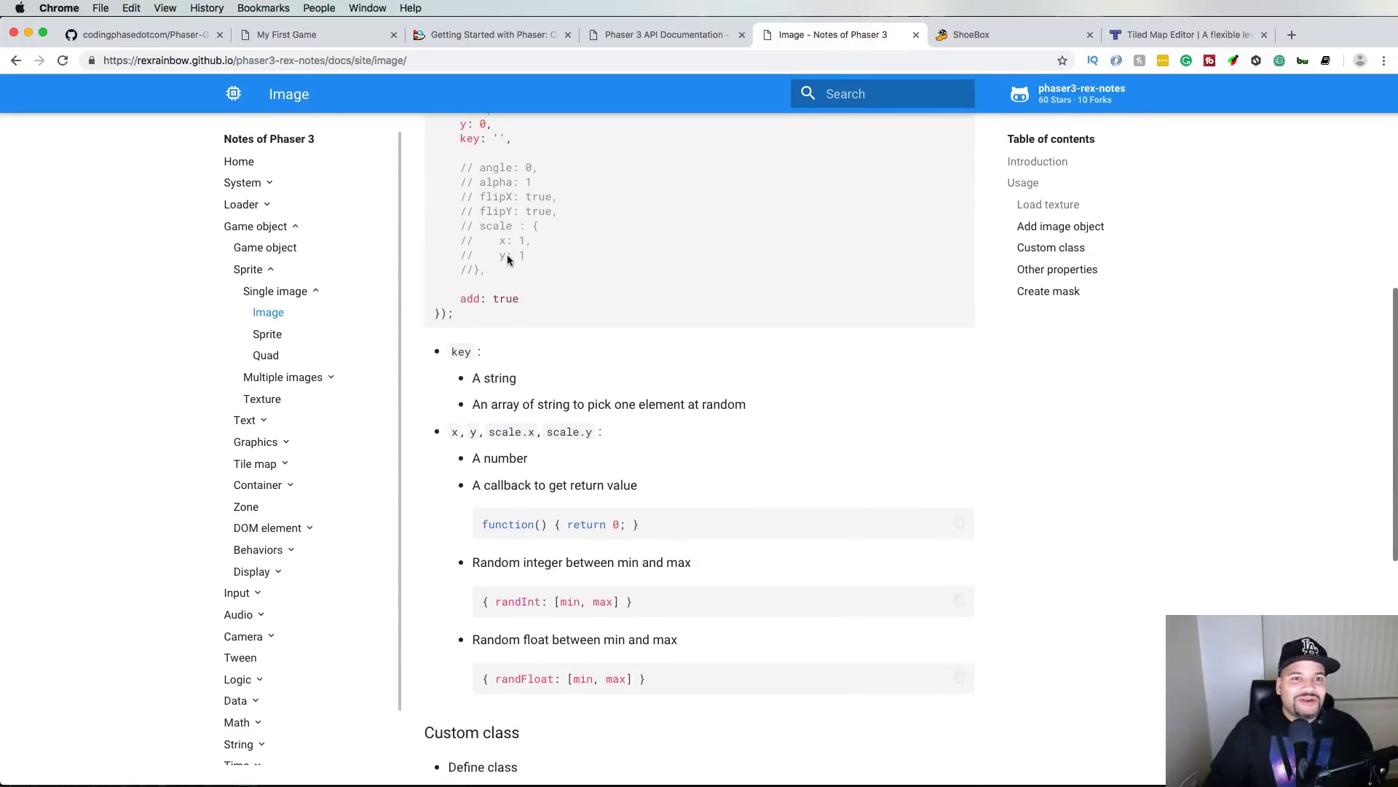
scroll(507, 255, "down", 8)
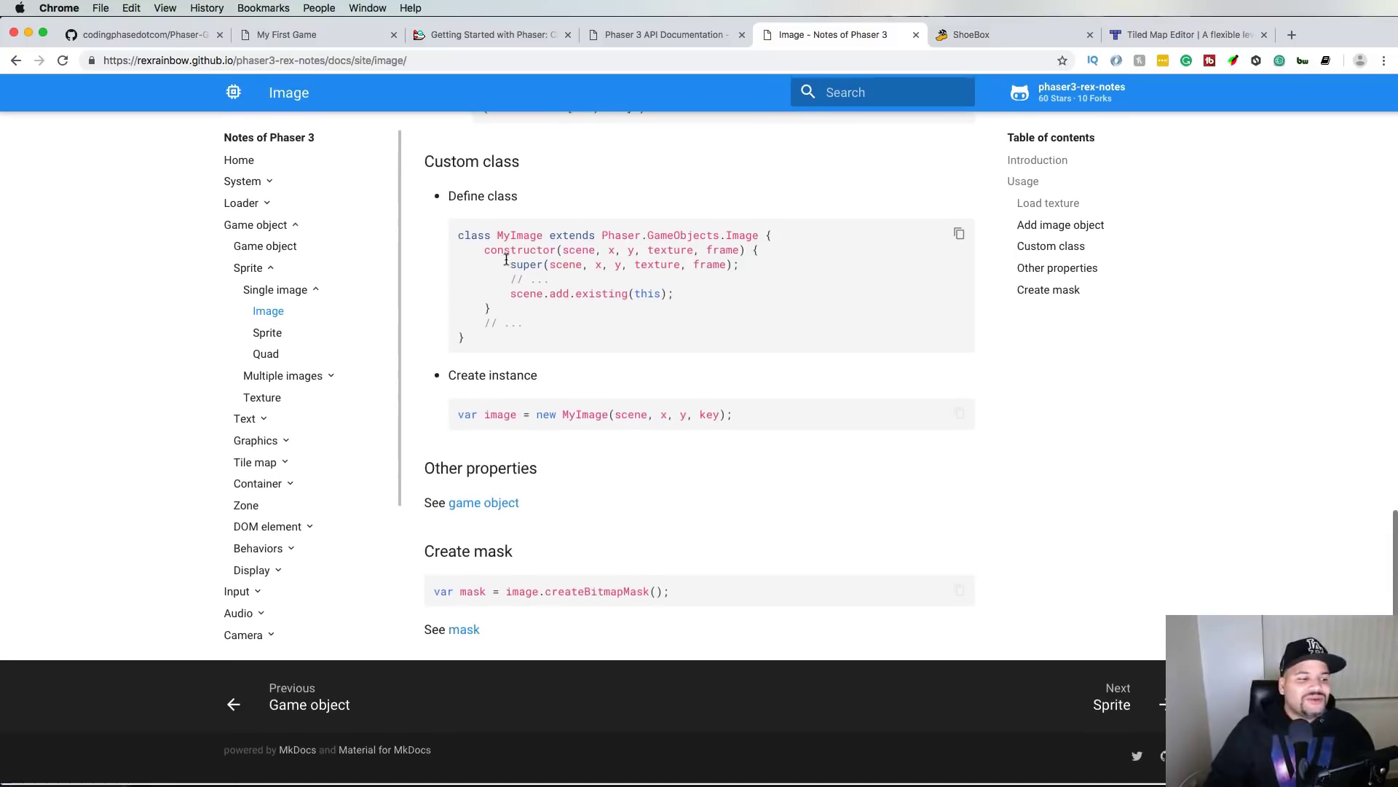
left_click(994, 40)
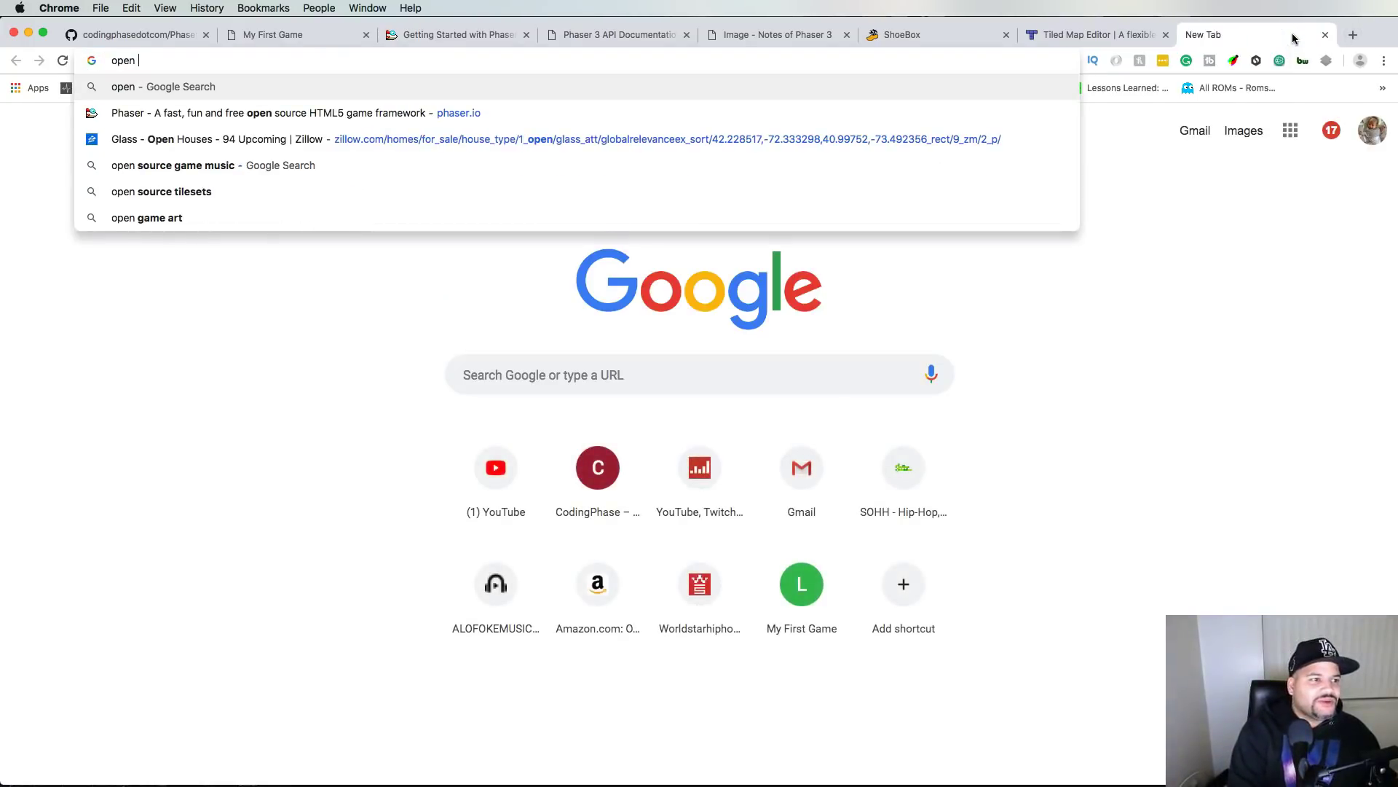
- Search the web for 'open art' and browse OpenGameArt's 2D Art listings
type("art")
key("Return")
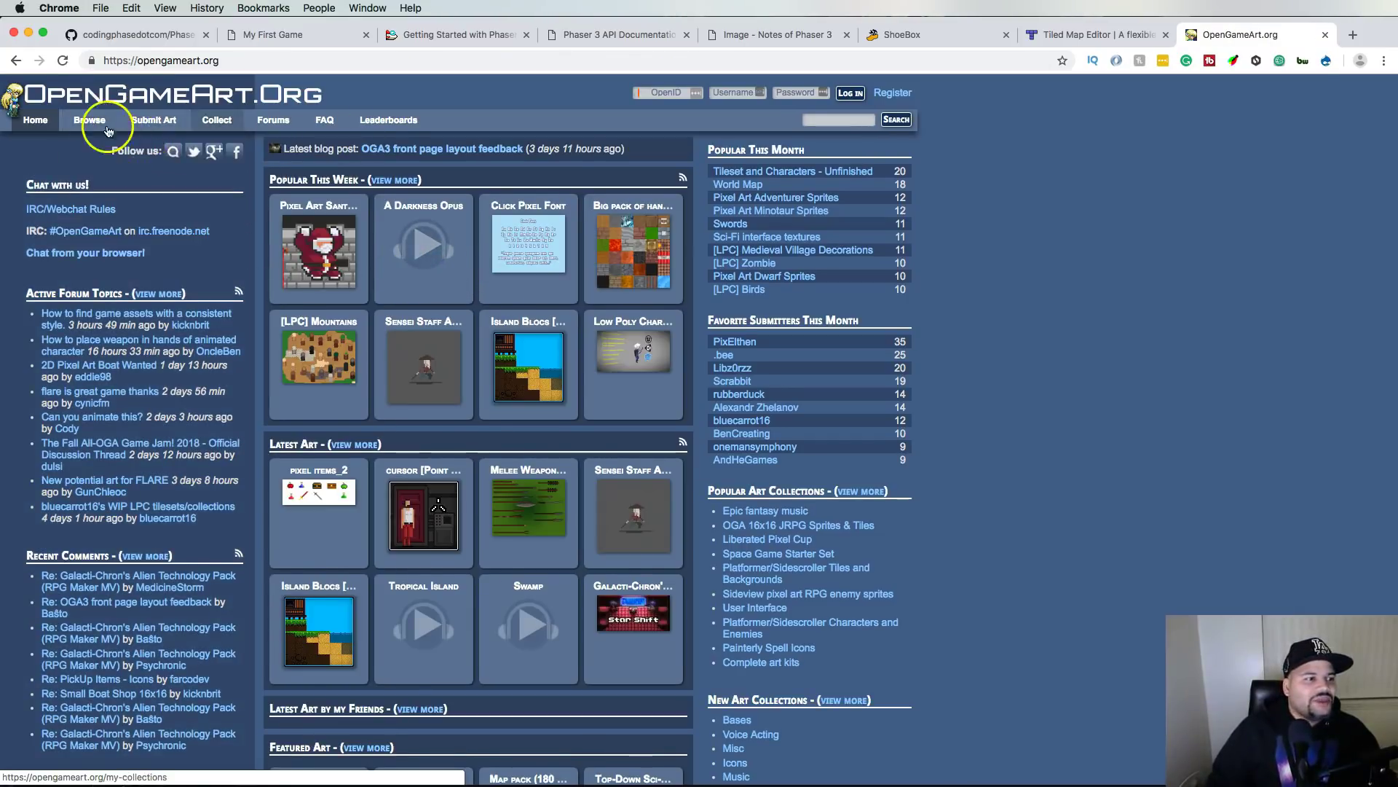
mouse_move(102, 130)
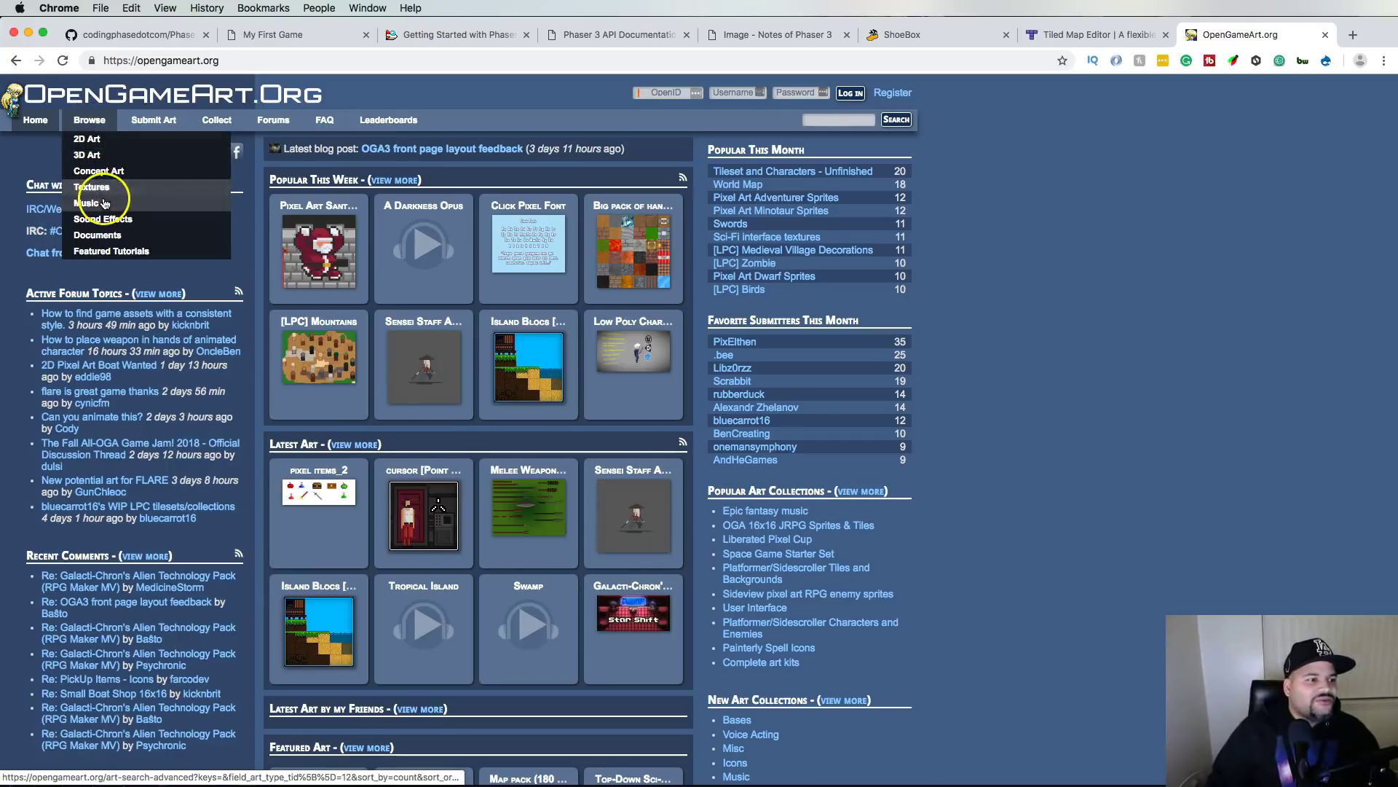
left_click(88, 139)
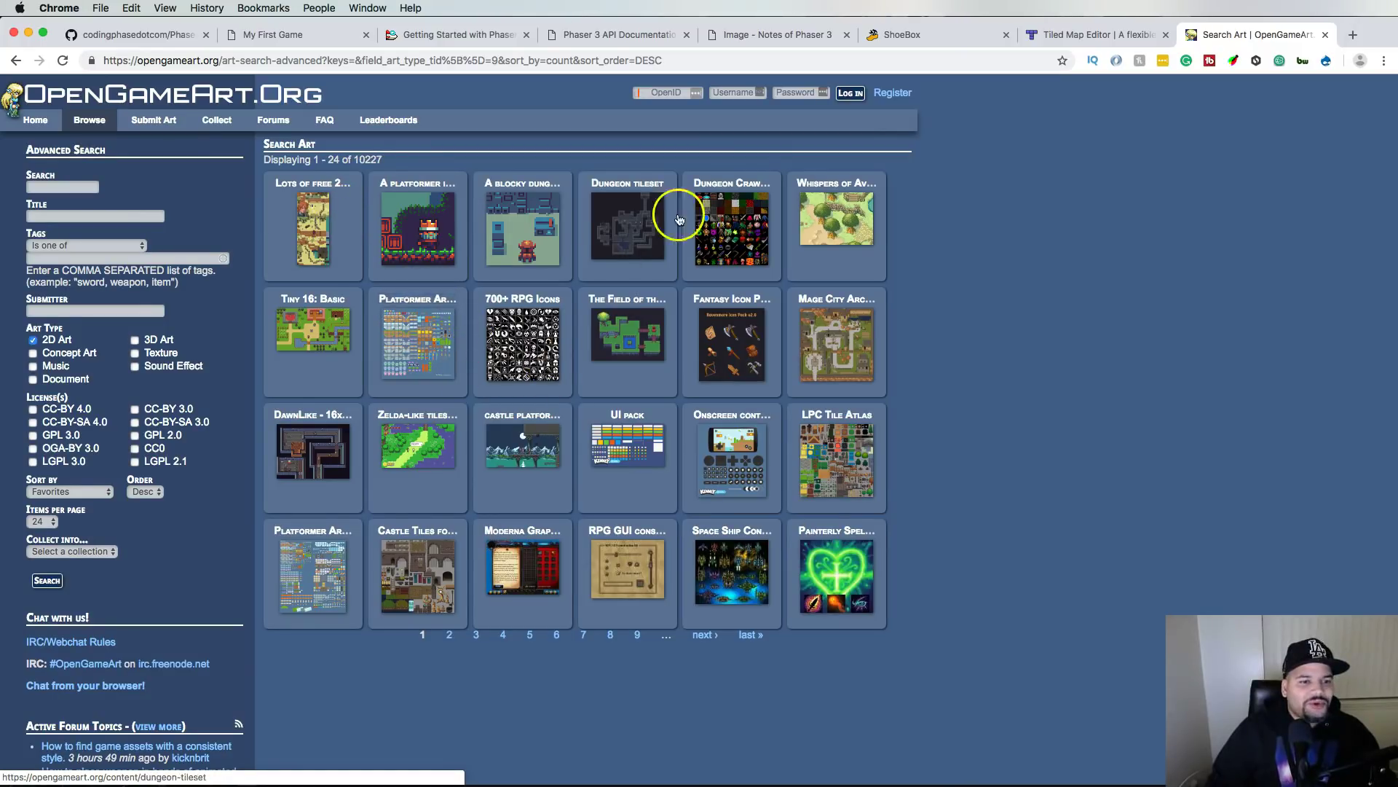
- Open the Tiny 16: Basic art page and view its first preview image enlarged
left_click(335, 333)
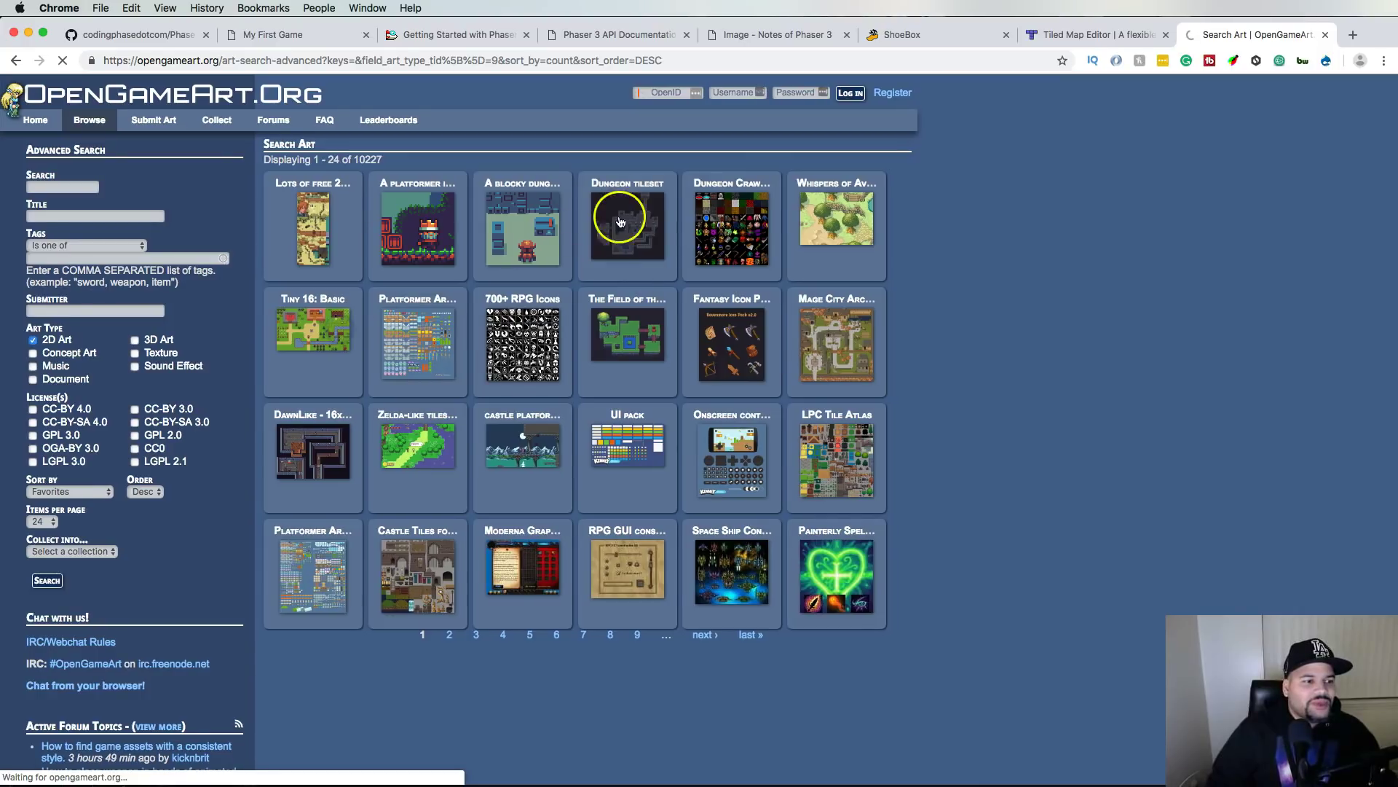
left_click(326, 299)
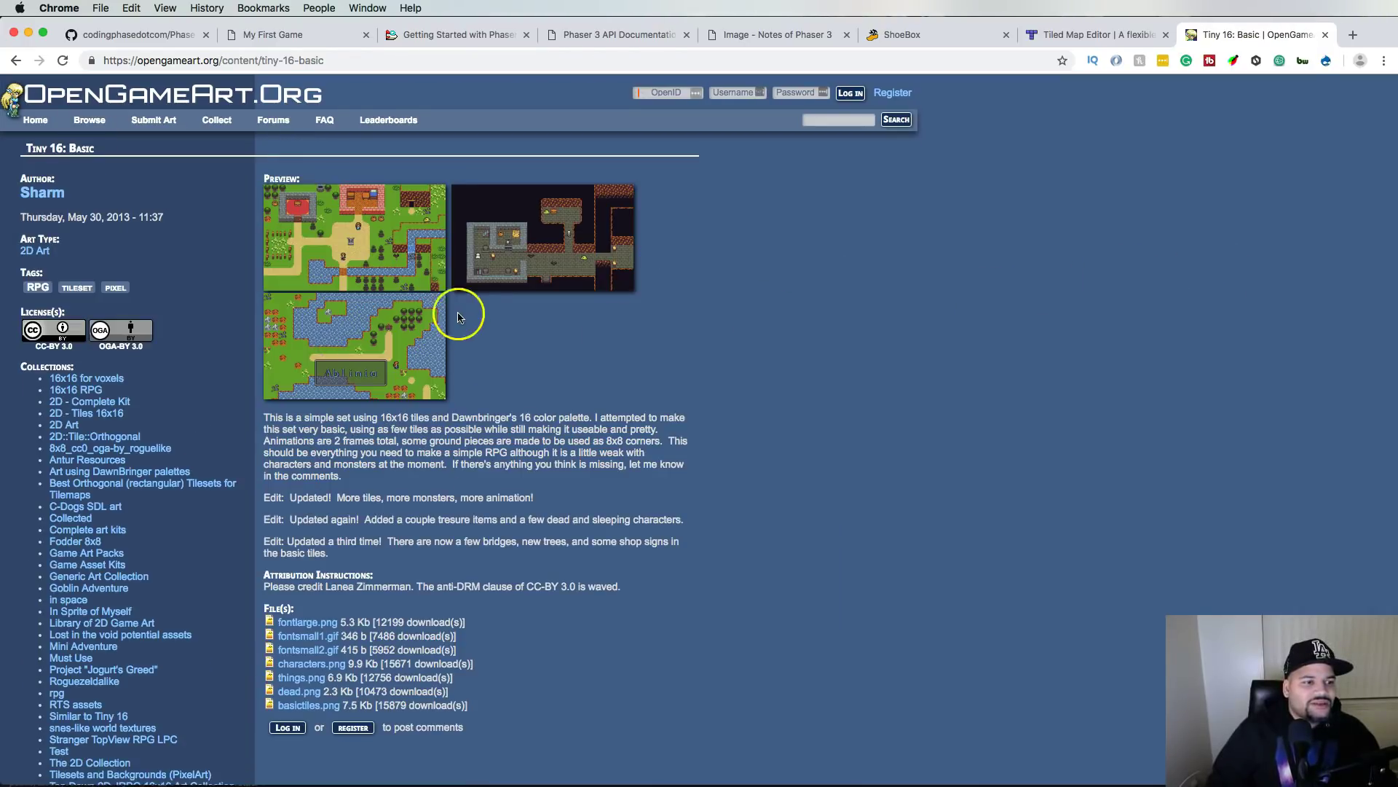
left_click(405, 263)
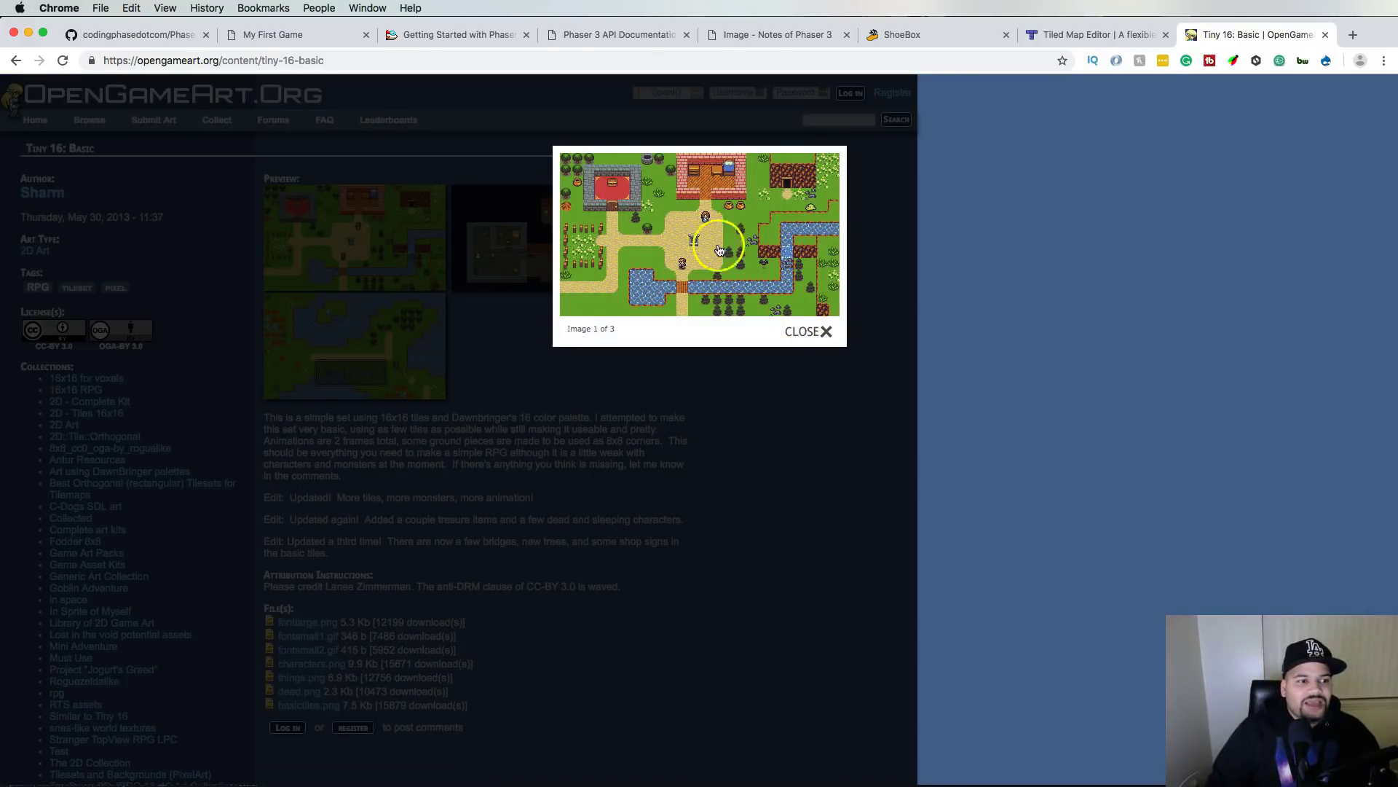
left_click(813, 332)
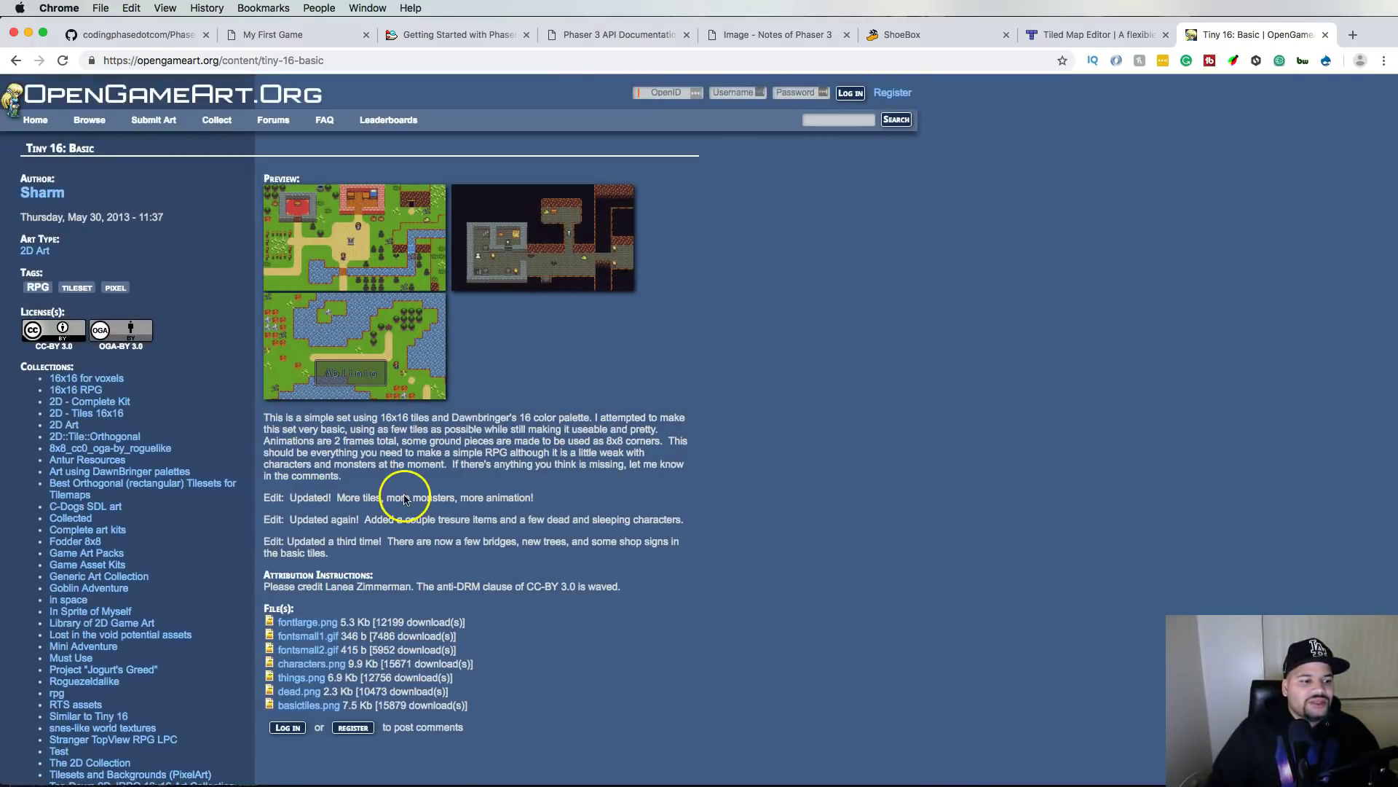
- Download and view fontlarge.png, then return to the ShoeBox tab
left_click(330, 628)
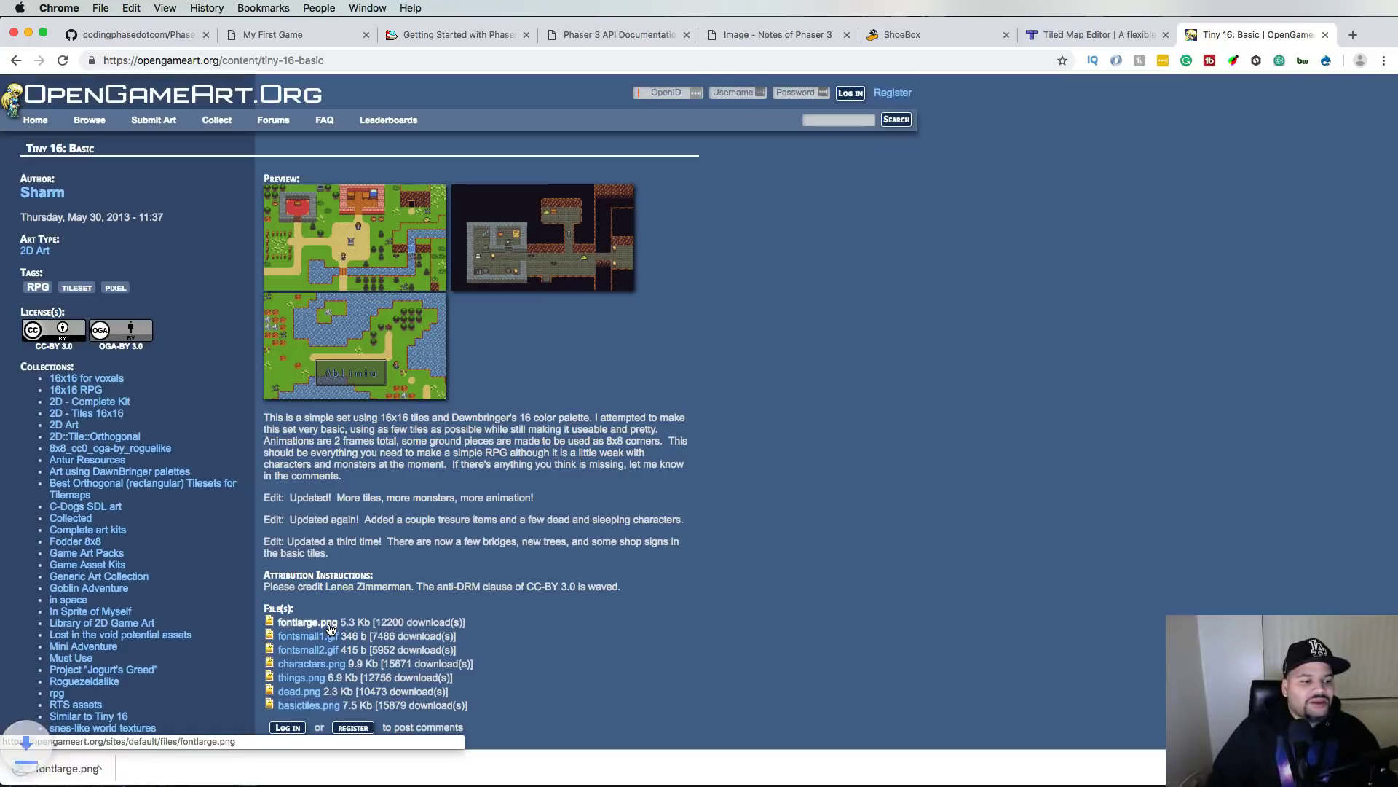
left_click(80, 768)
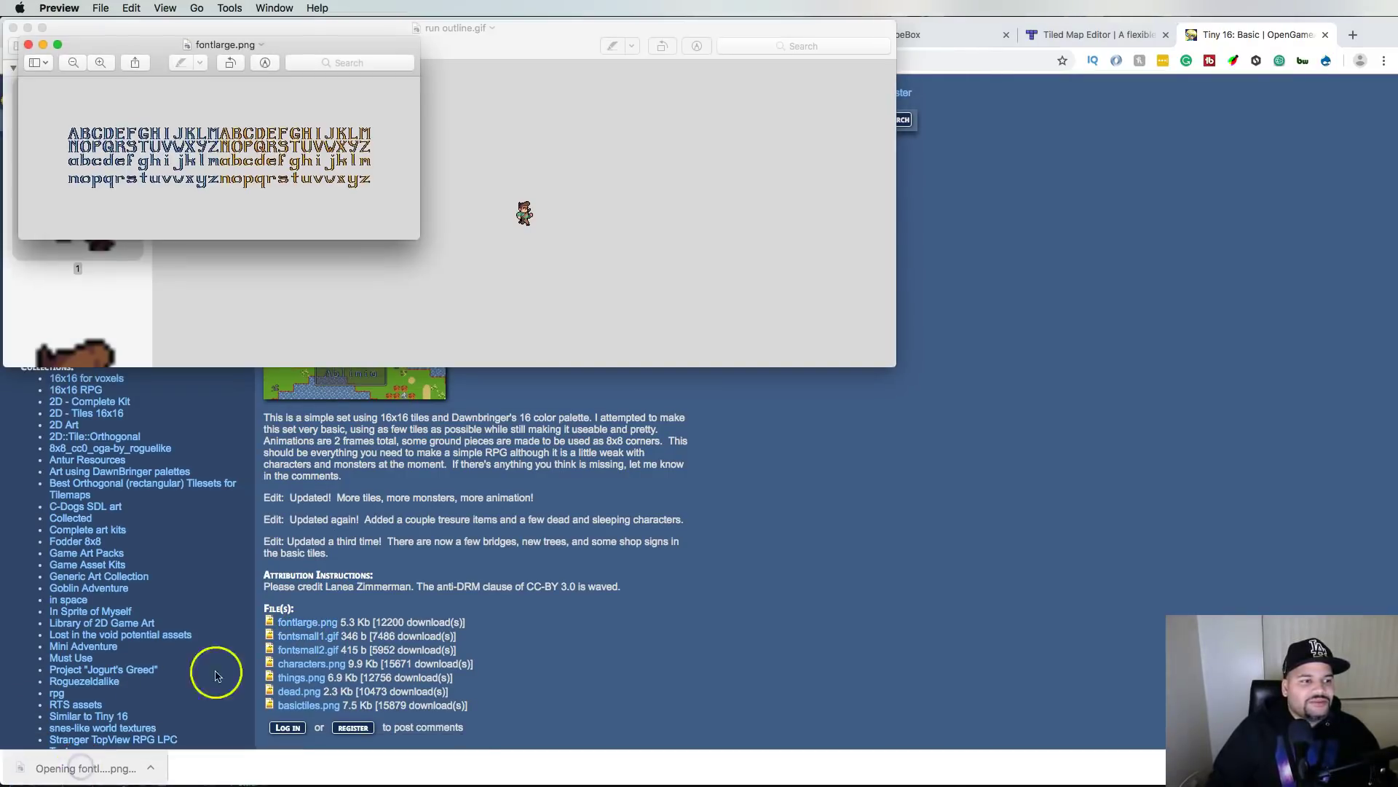
left_click(42, 46)
left_click(667, 562)
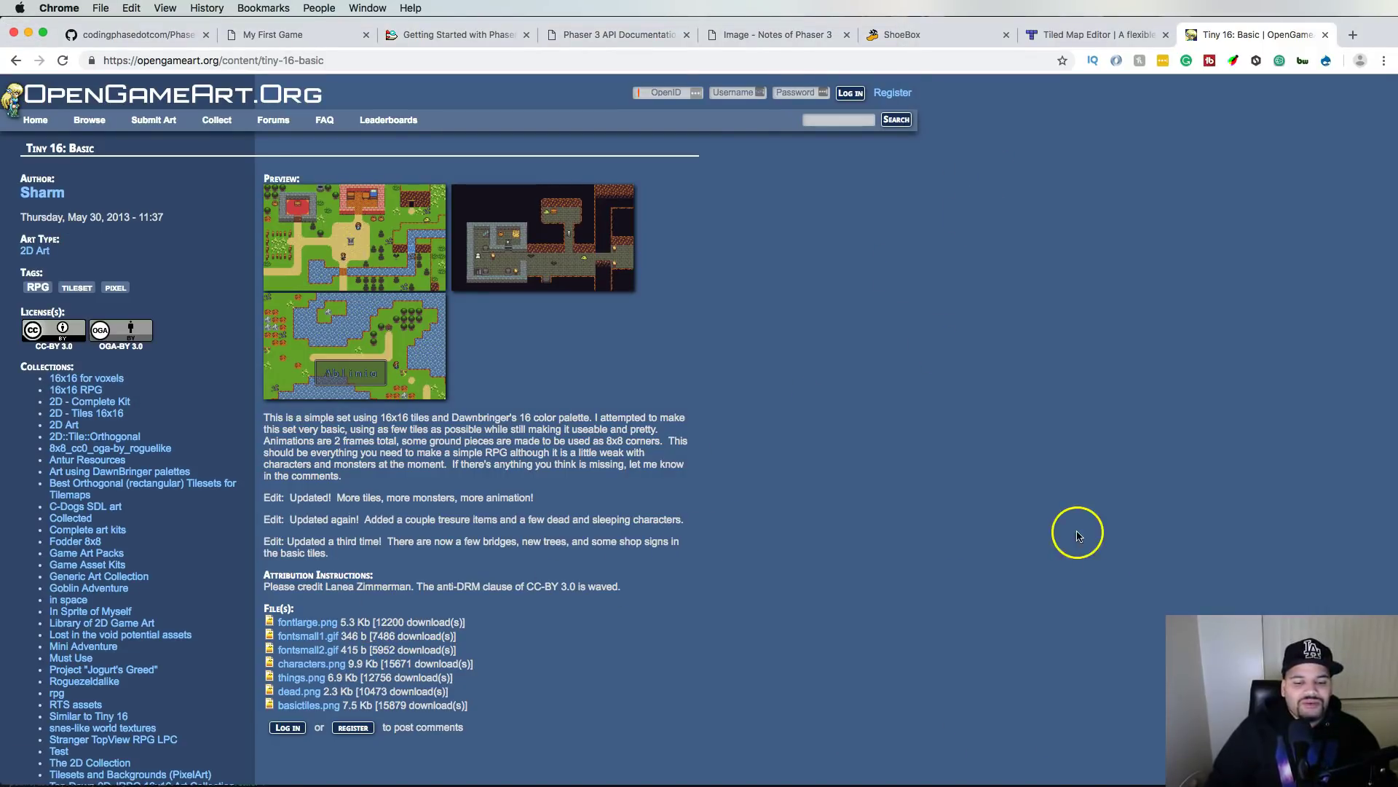
left_click(939, 35)
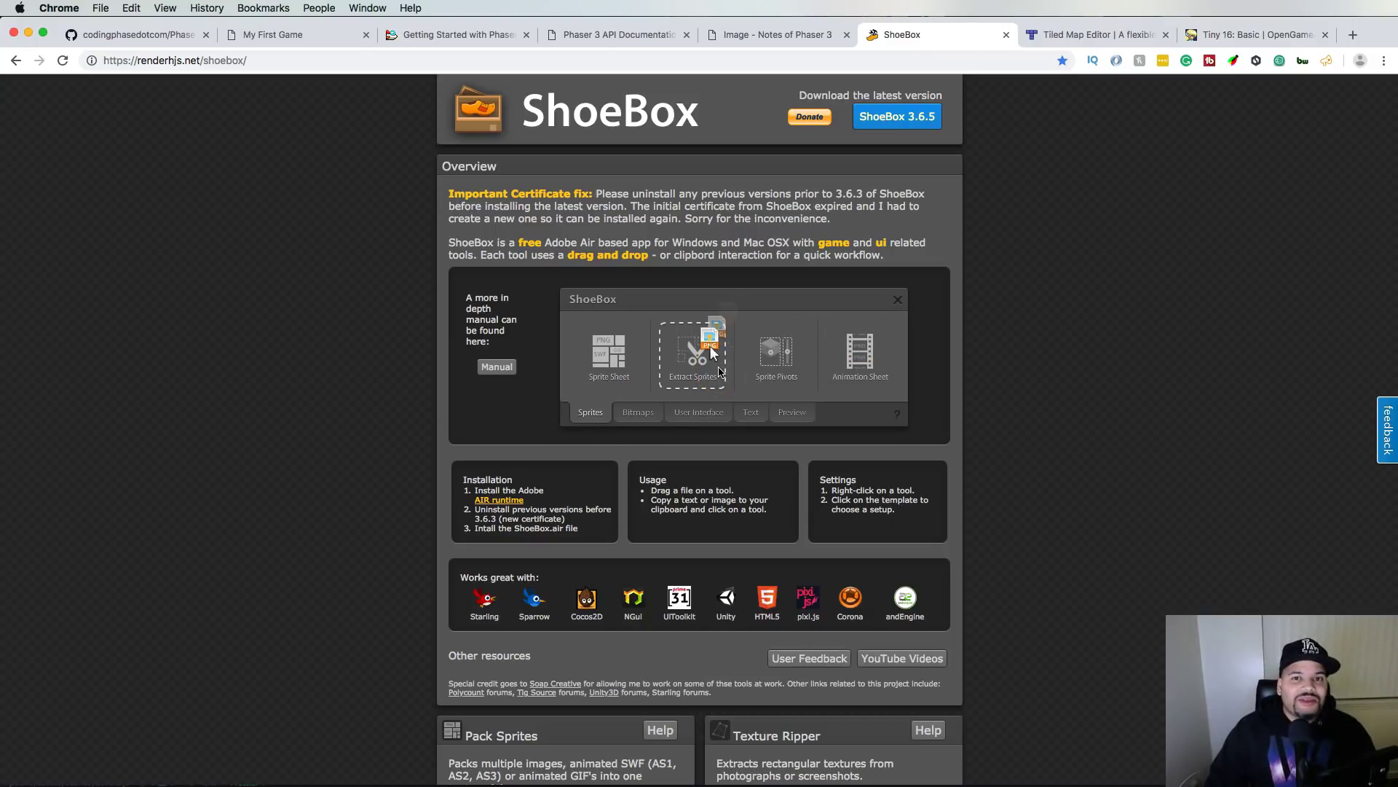
- Glance at the Tiny 16: Basic tab again, then switch to the mapeditor.org Tiled tab
left_click(1237, 33)
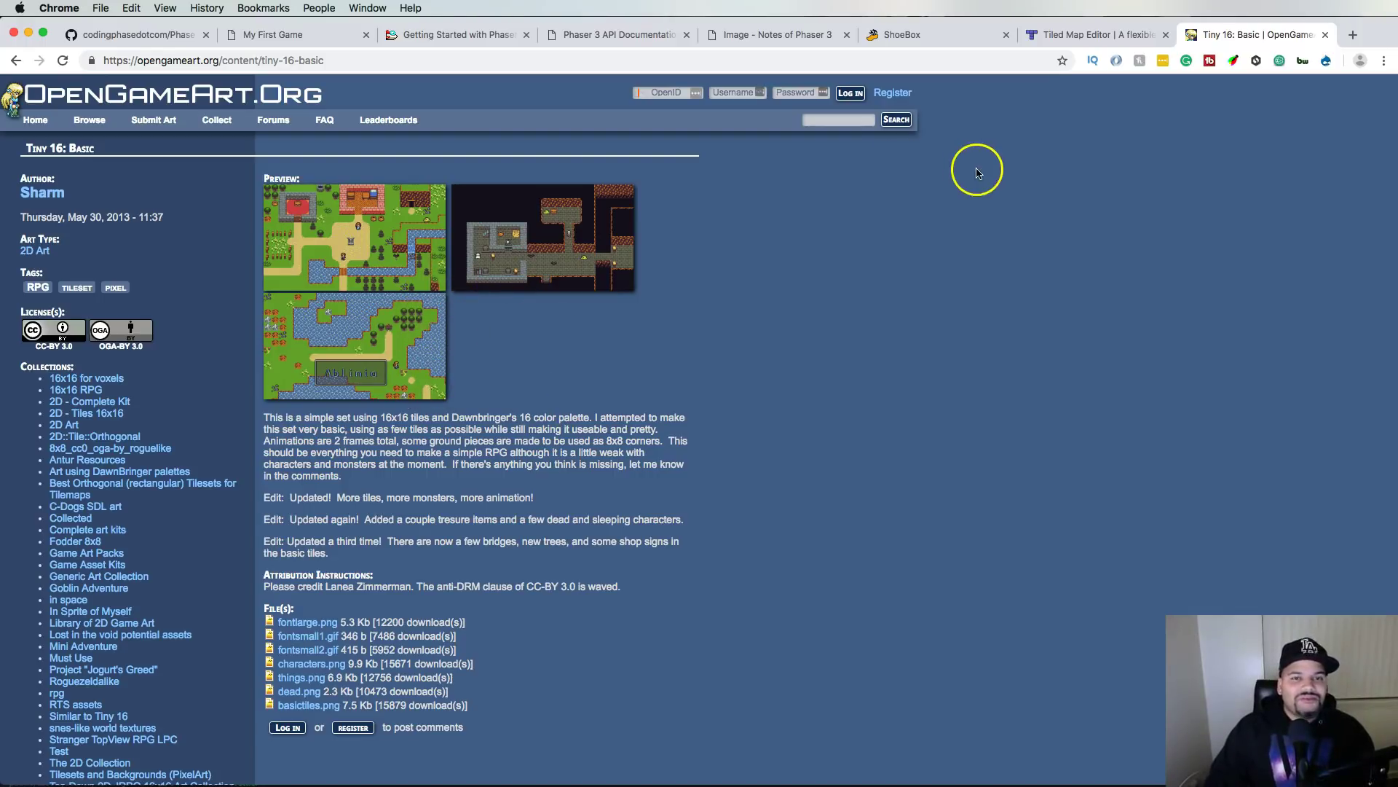
left_click(1105, 38)
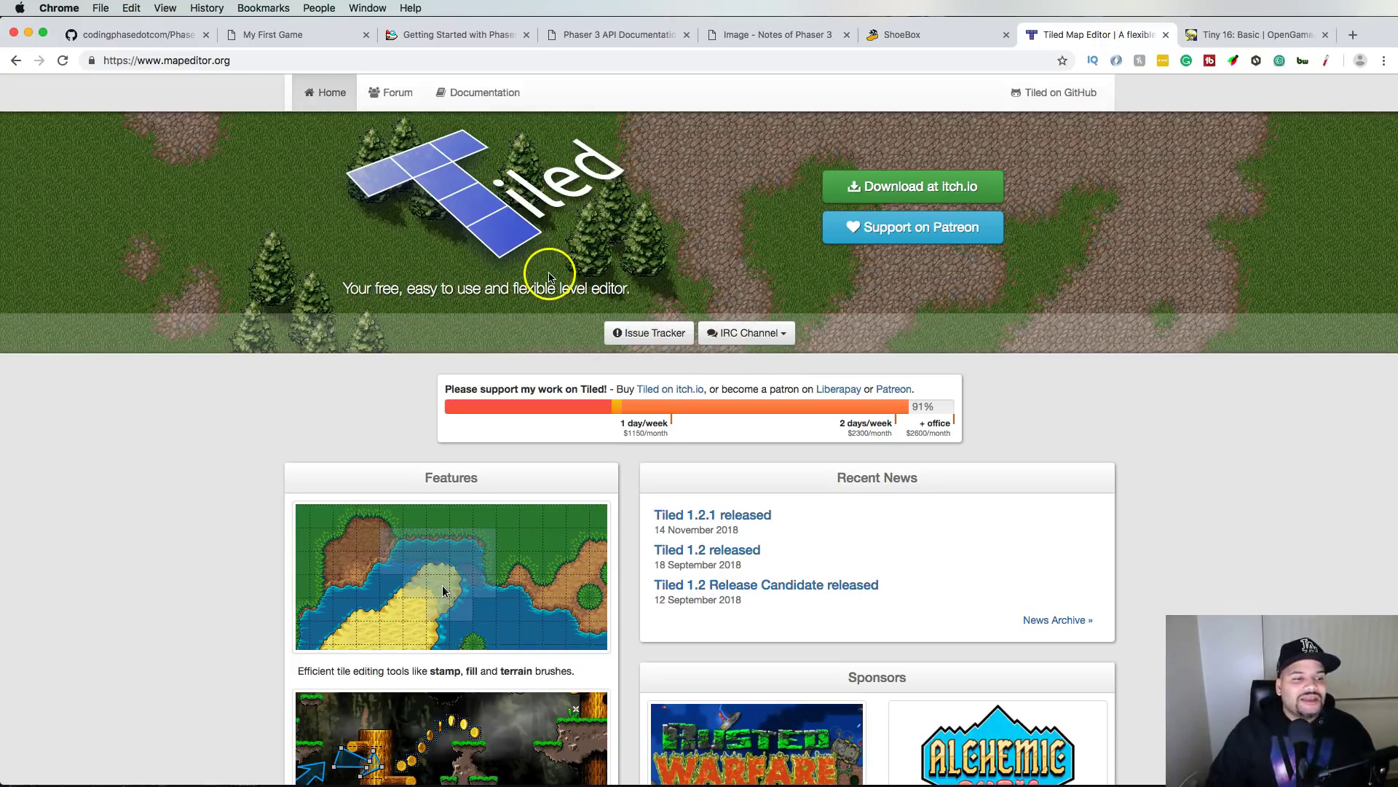
- Scroll through Tiled's features and sponsors, then go back to the Getting Started with Phaser tab
scroll(571, 320, "down", 5)
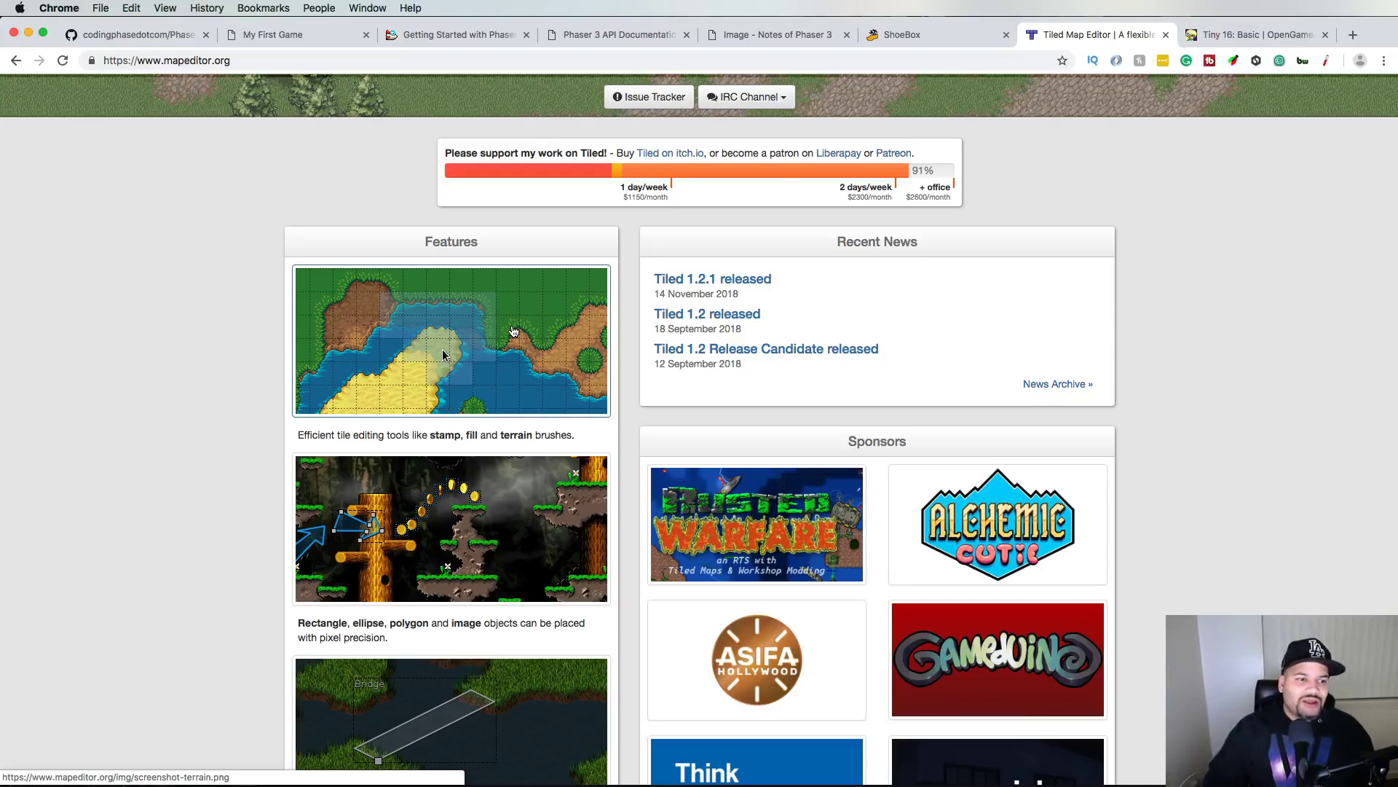
scroll(477, 361, "down", 3)
scroll(480, 362, "down", 1)
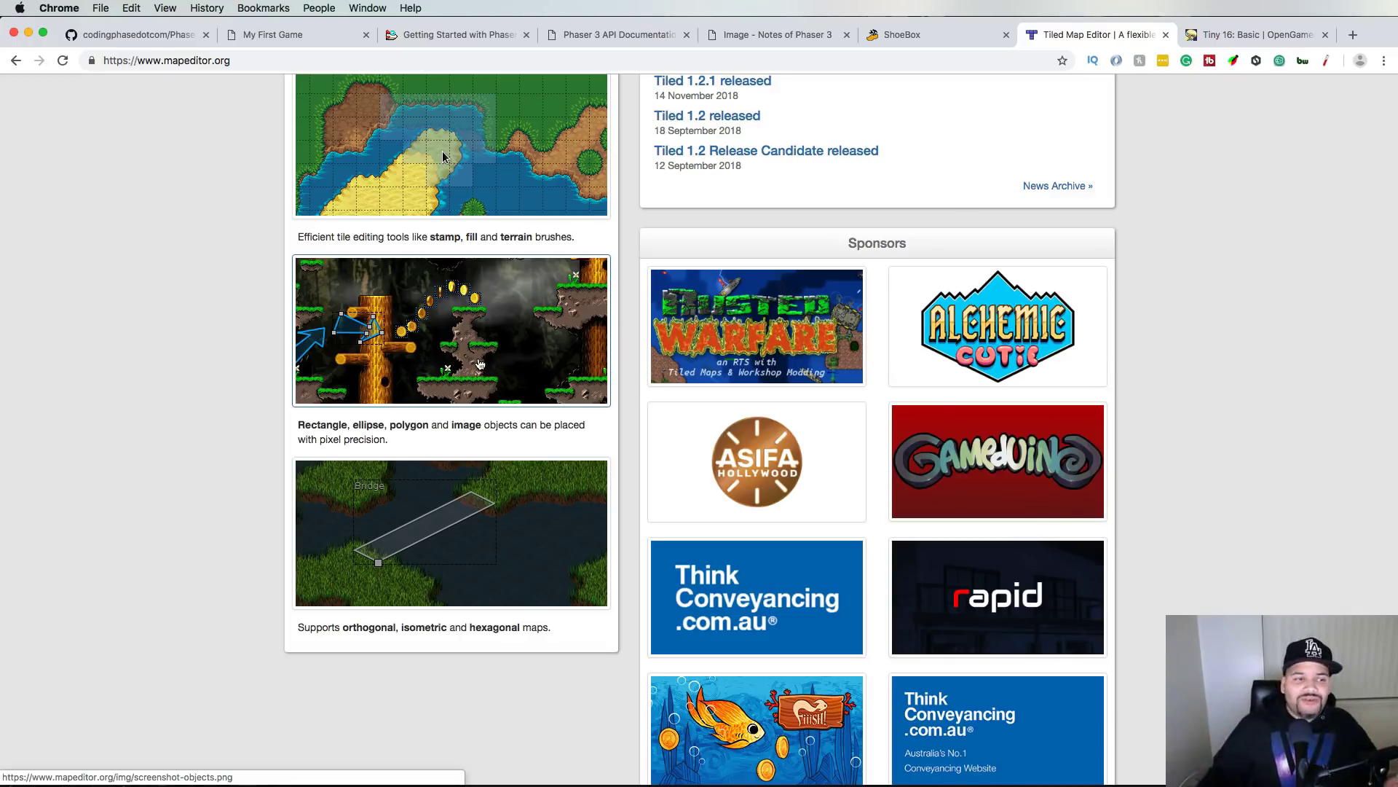
left_click(446, 32)
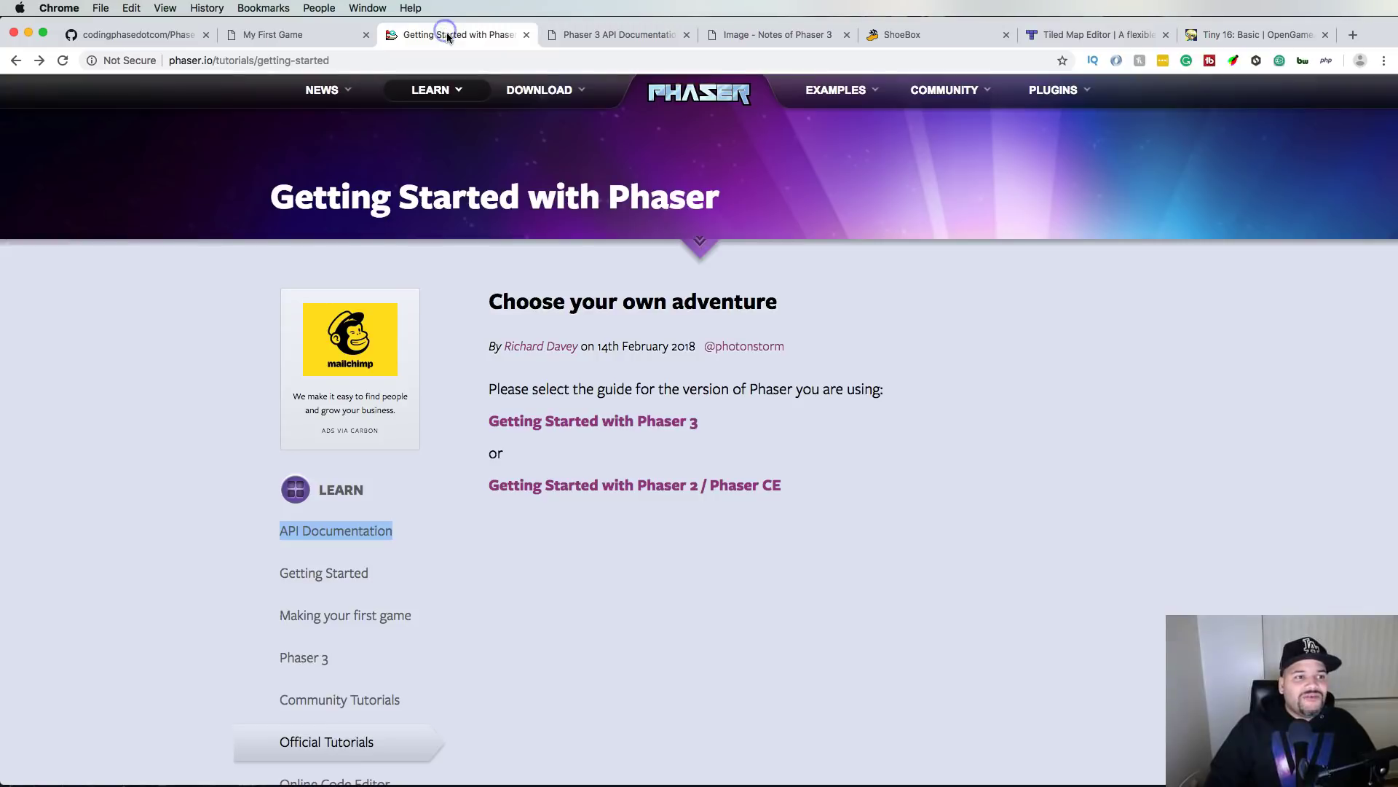
- Go from Examples to Phaser 3 Labs and run Games > Snake > Part7
left_click(828, 91)
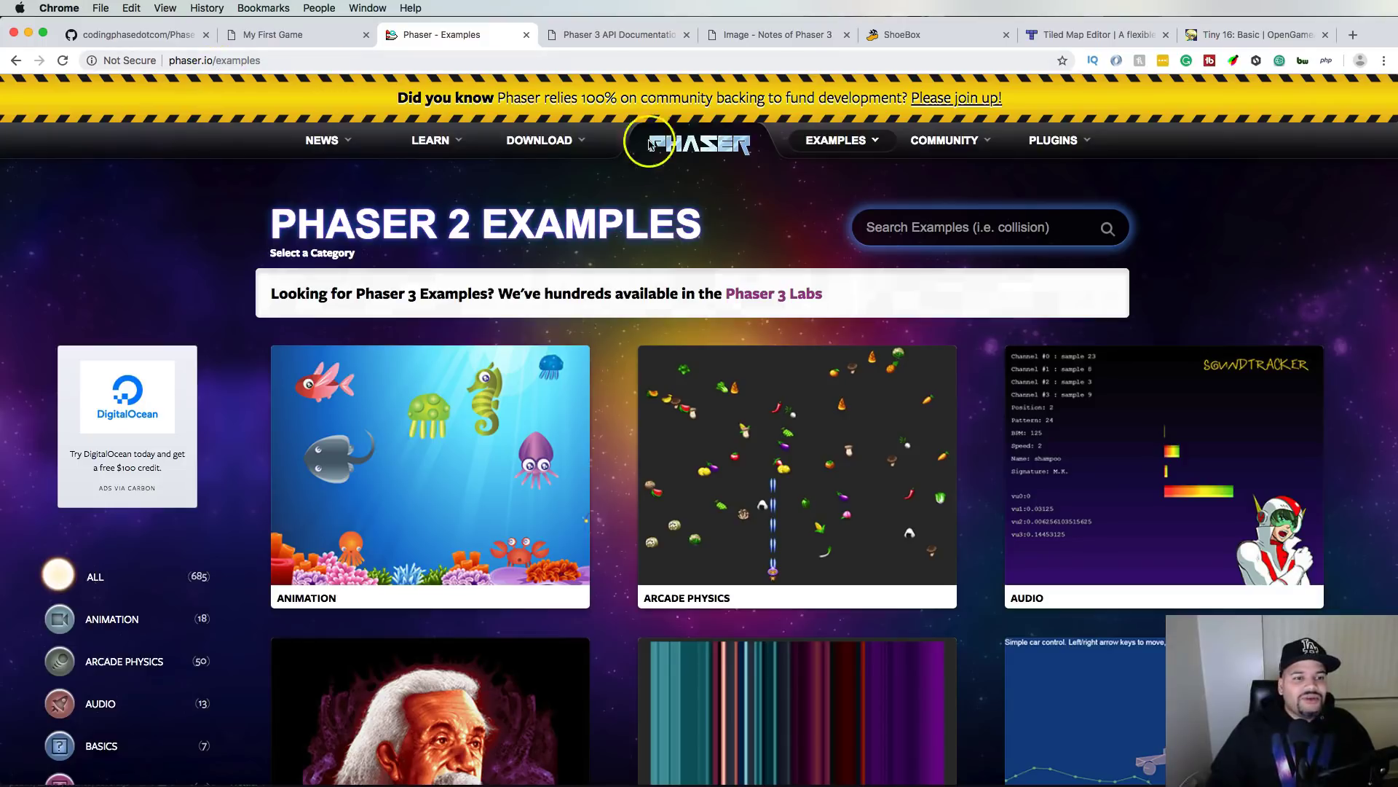
left_click(765, 295)
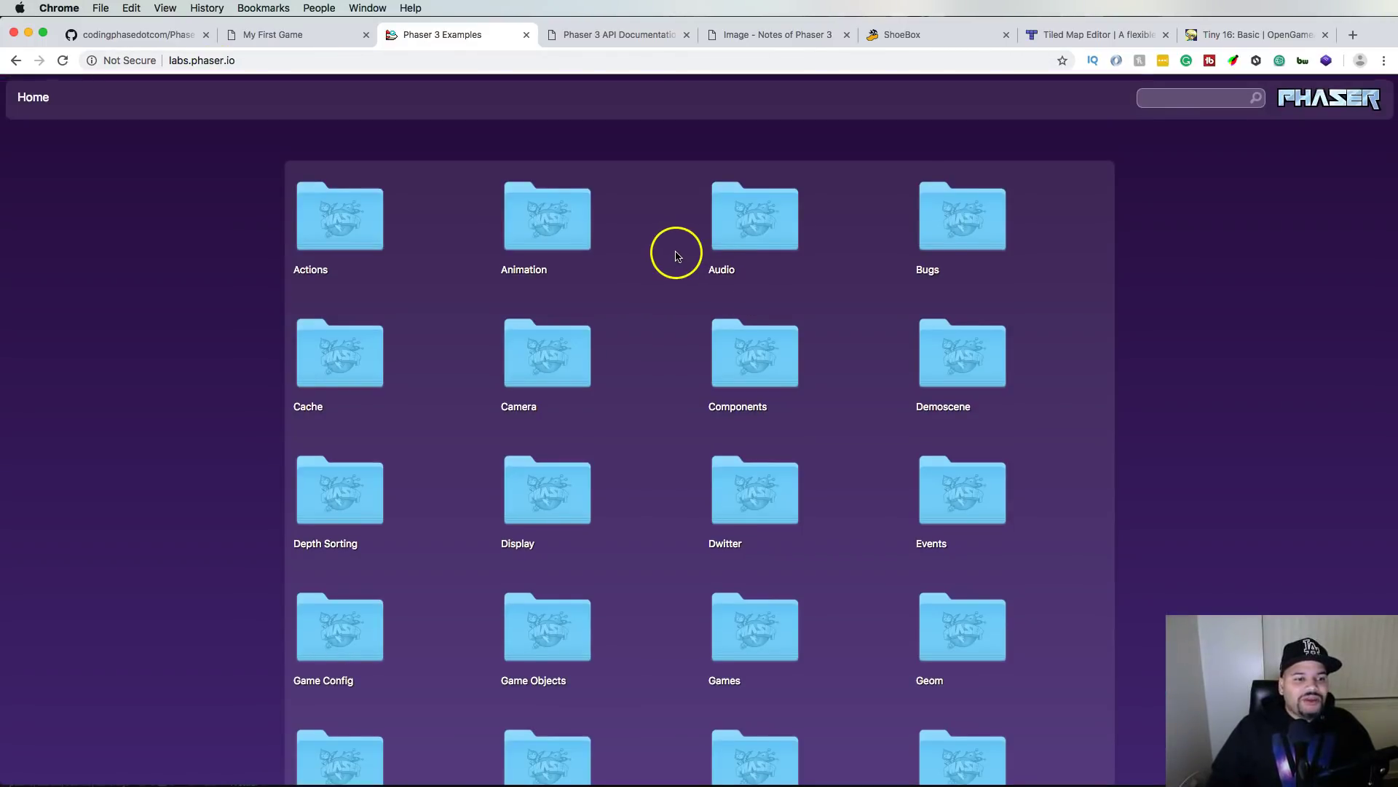
scroll(674, 251, "down", 3)
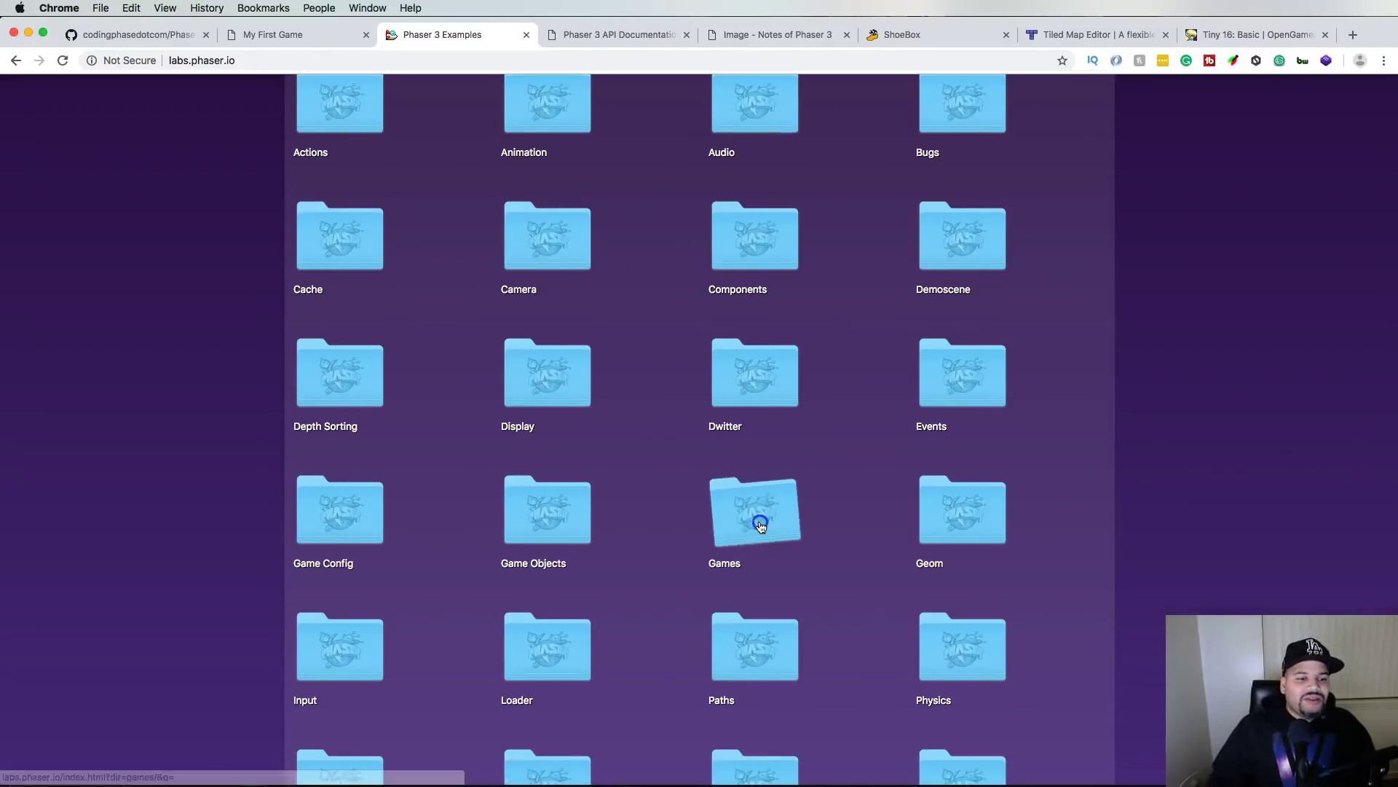
left_click(756, 519)
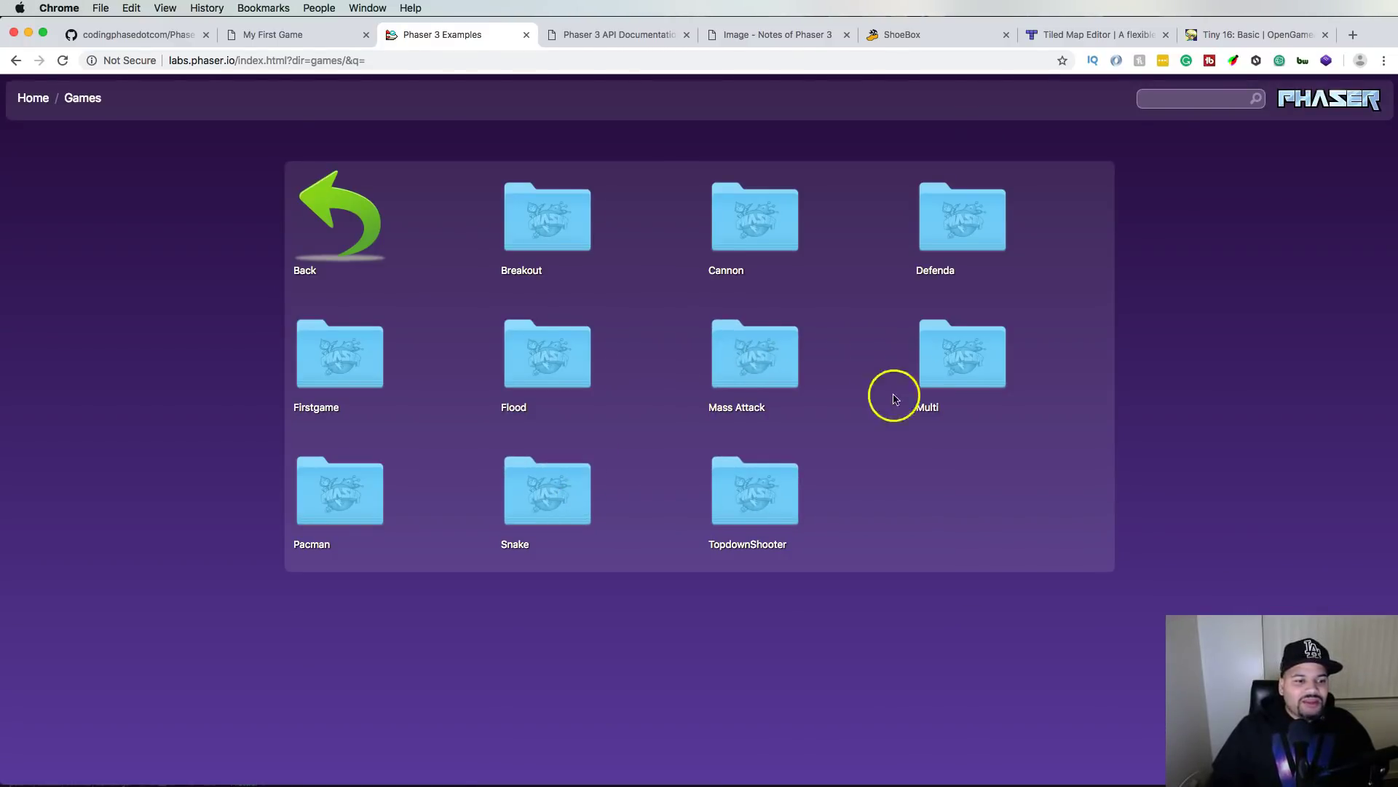
left_click(560, 517)
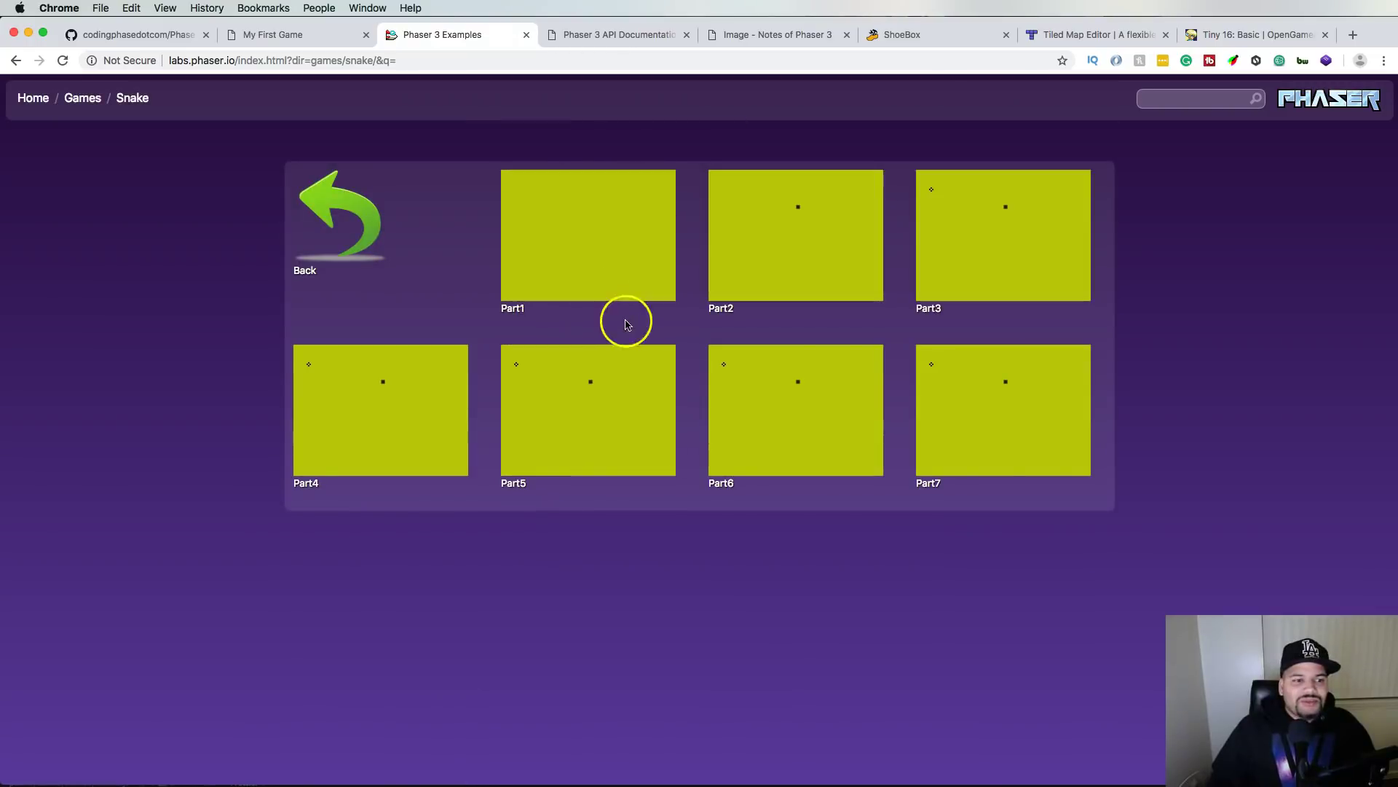
left_click(971, 444)
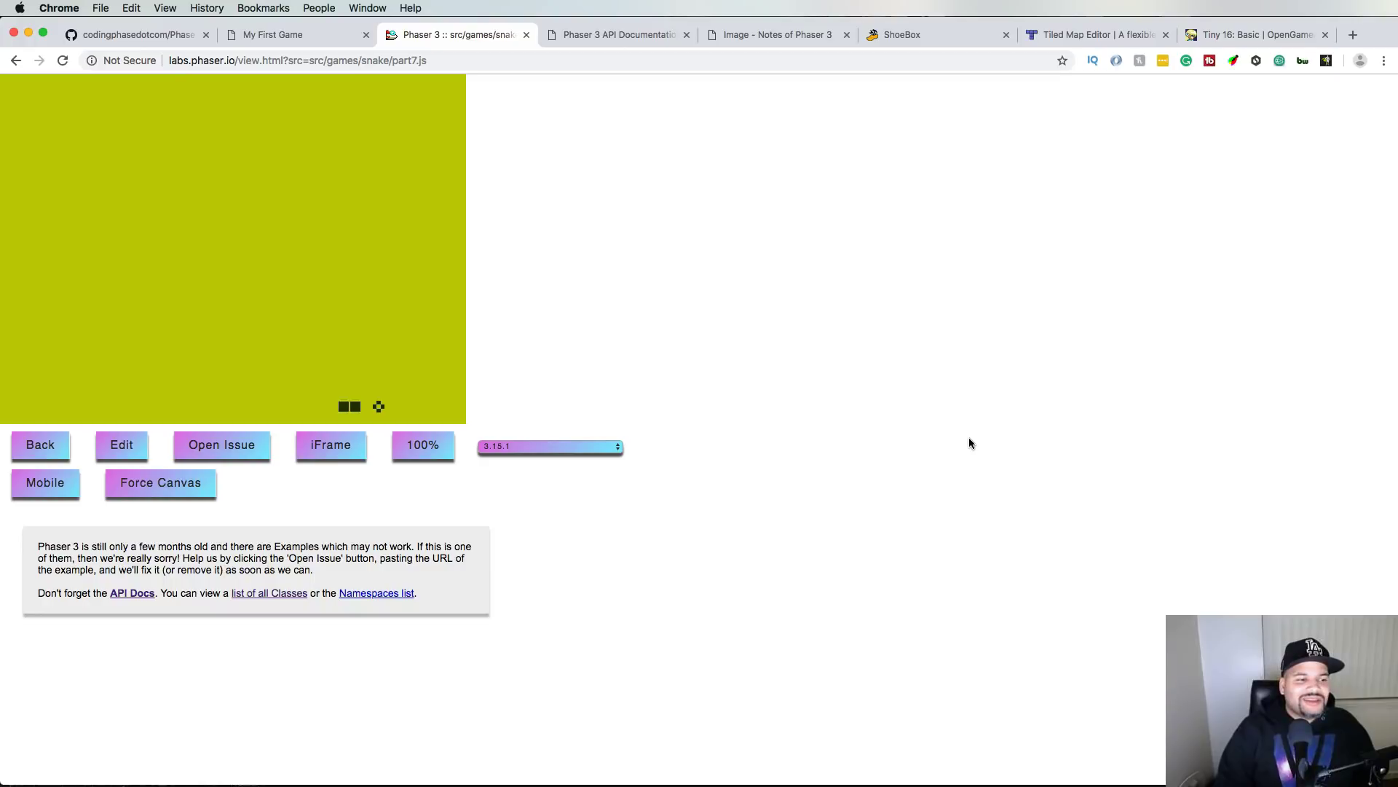
- Steer the snake with the arrow keys to eat food, then open part7.js in the sandbox editor
key("Left")
key("Up")
key("Left")
key("Up")
key("Down")
key("Left")
key("Up")
key("Right")
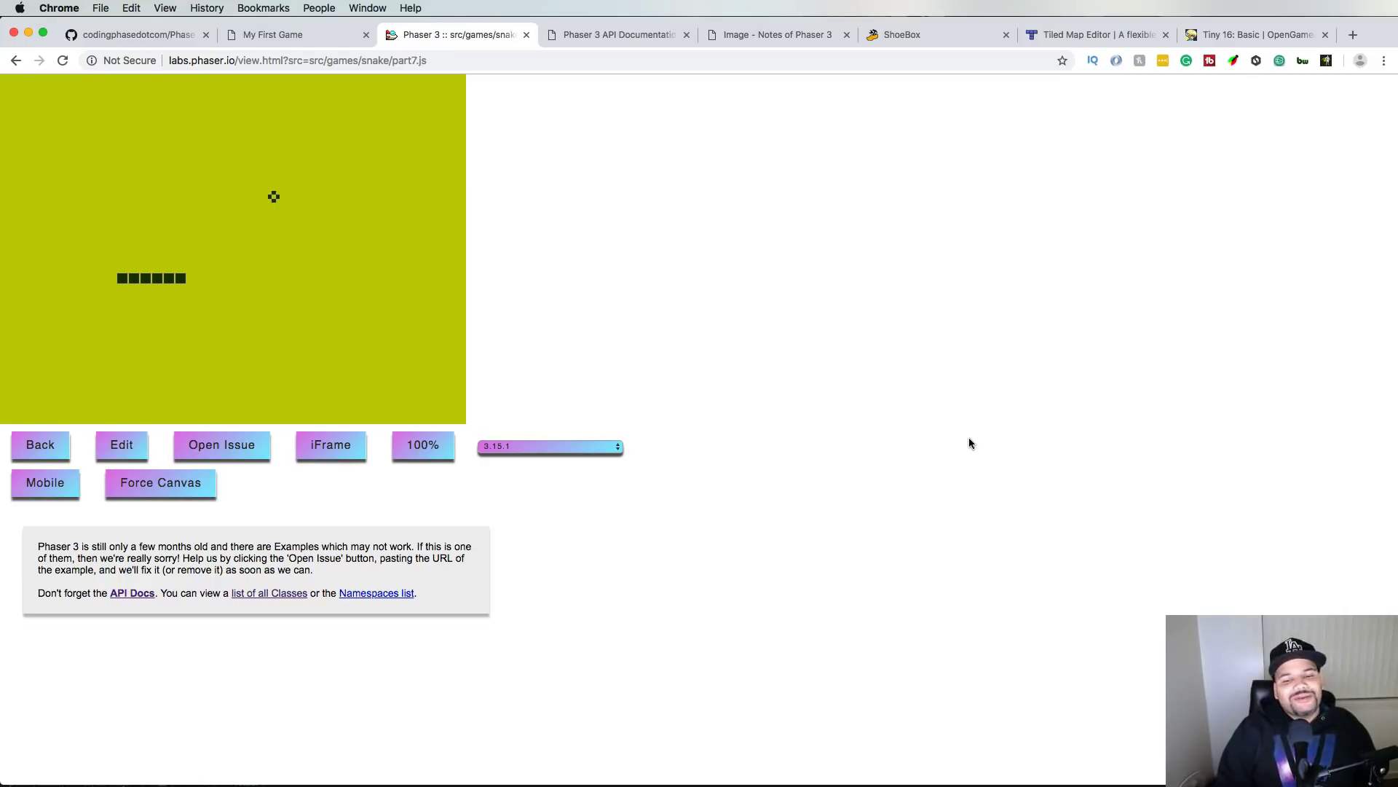
key("Up")
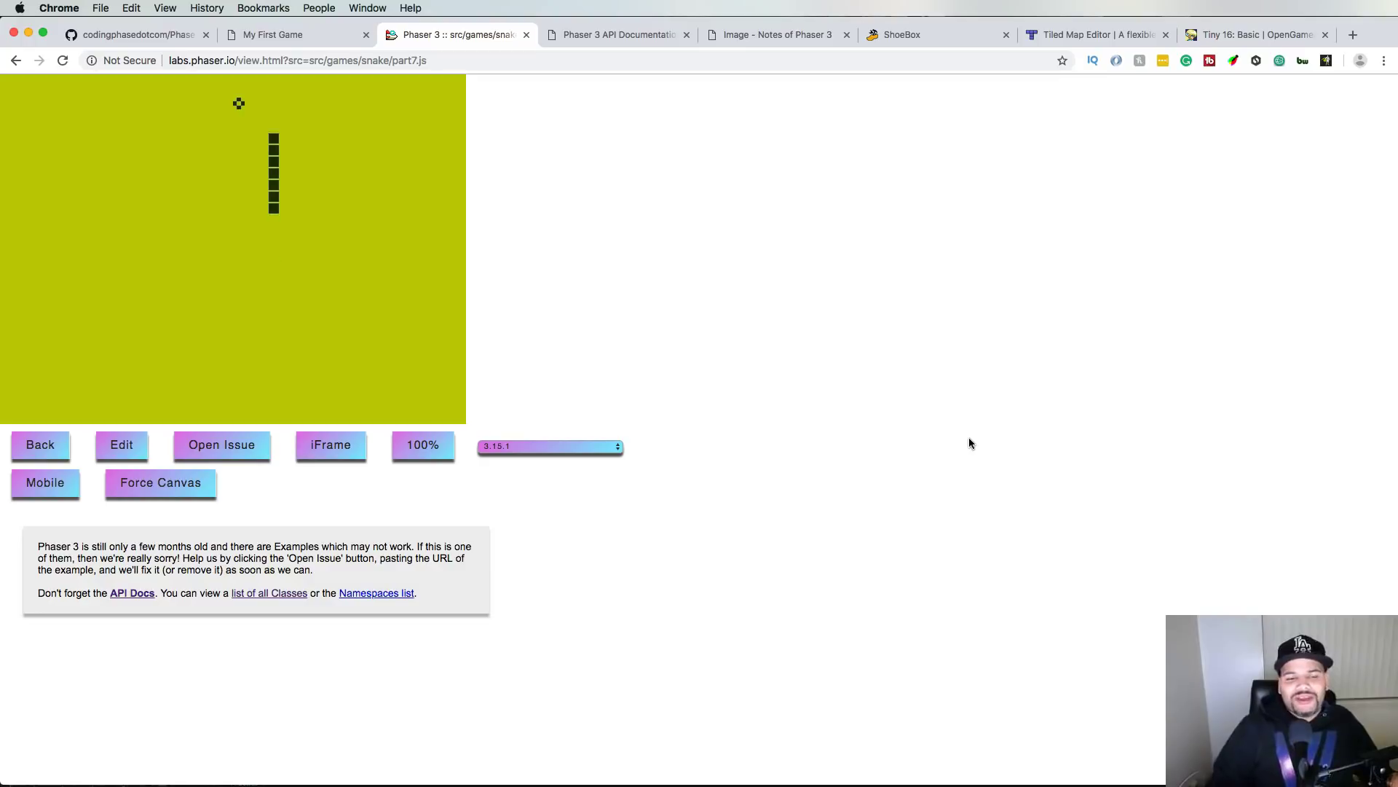
left_click(988, 431)
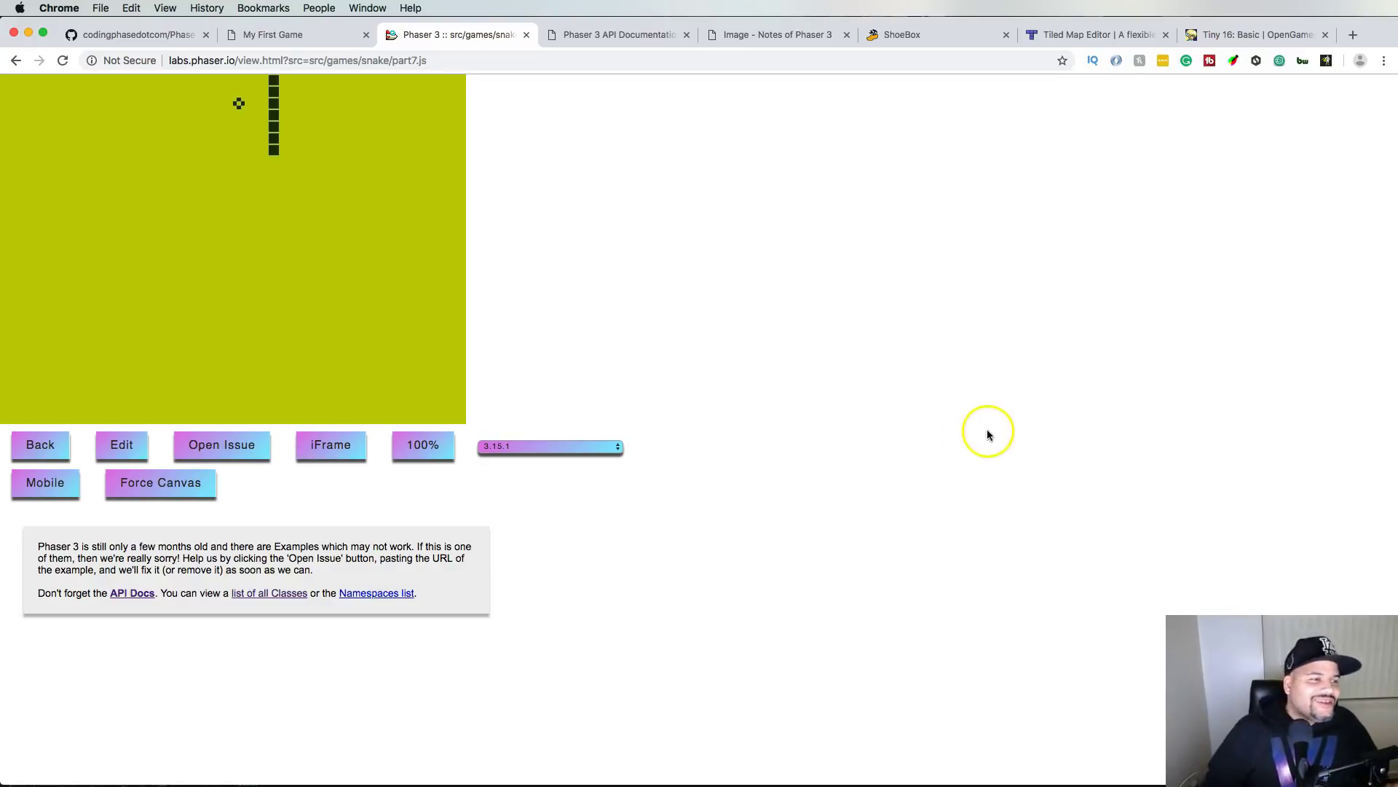
left_click(120, 453)
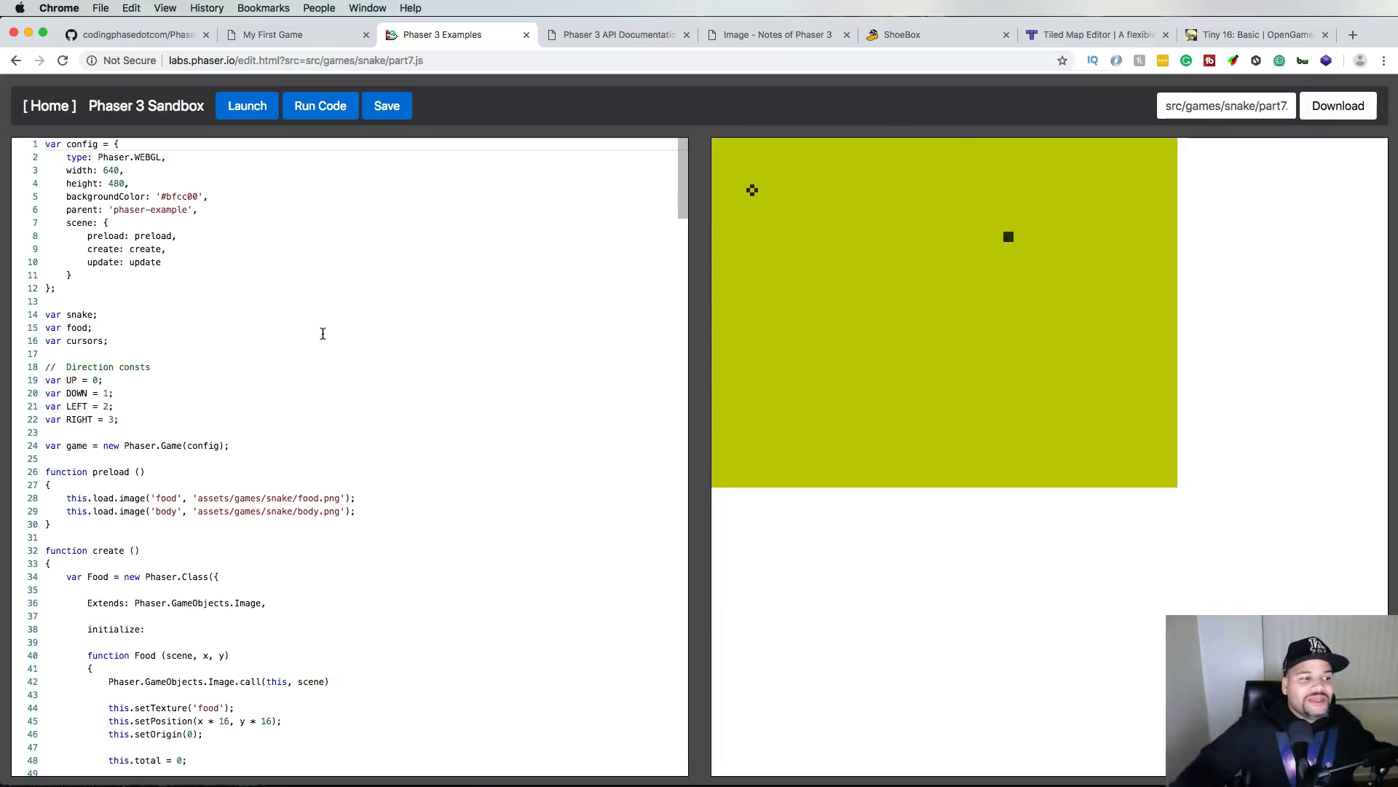
- Scroll through the Snake Part7 code in the sandbox editor, then go back to the running game
left_click(314, 330)
scroll(313, 330, "down", 5)
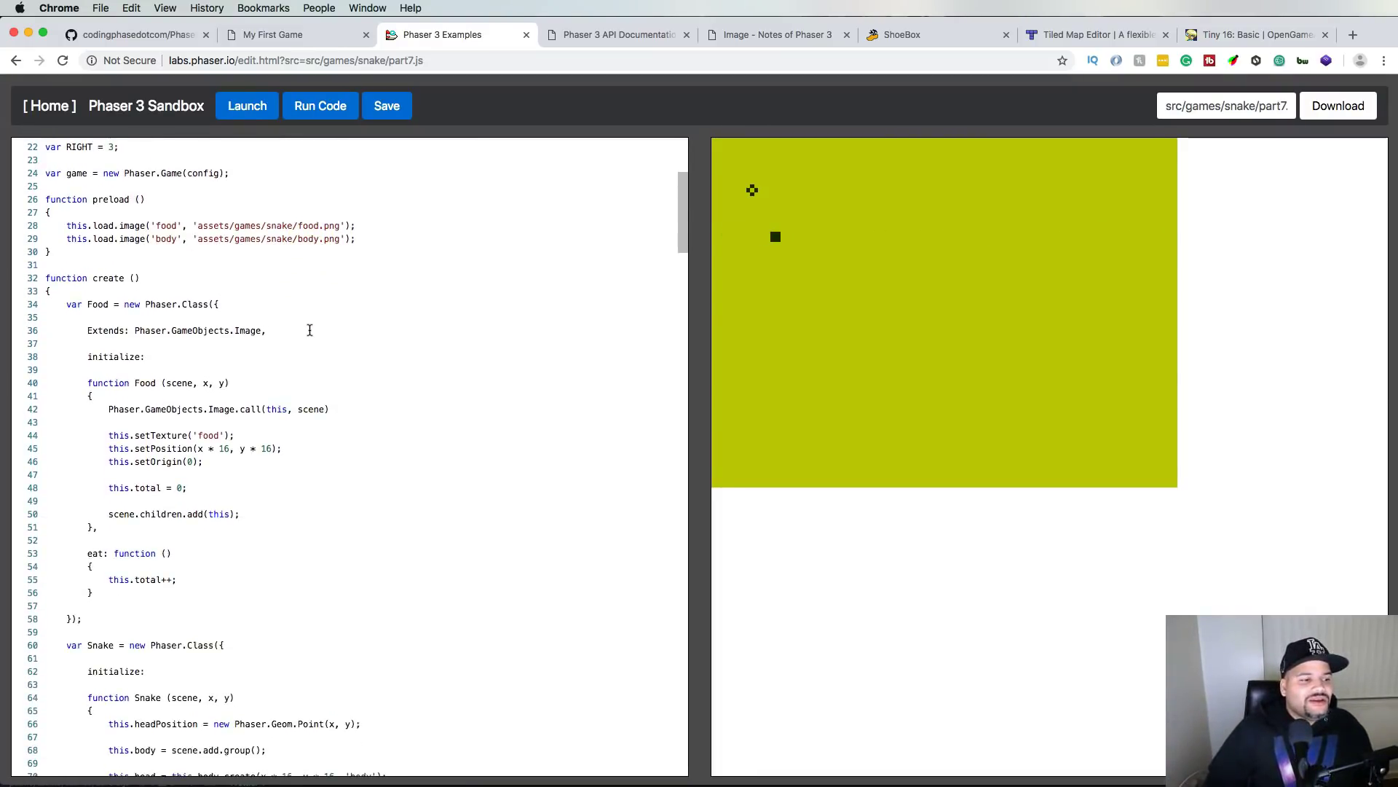
scroll(309, 330, "down", 6)
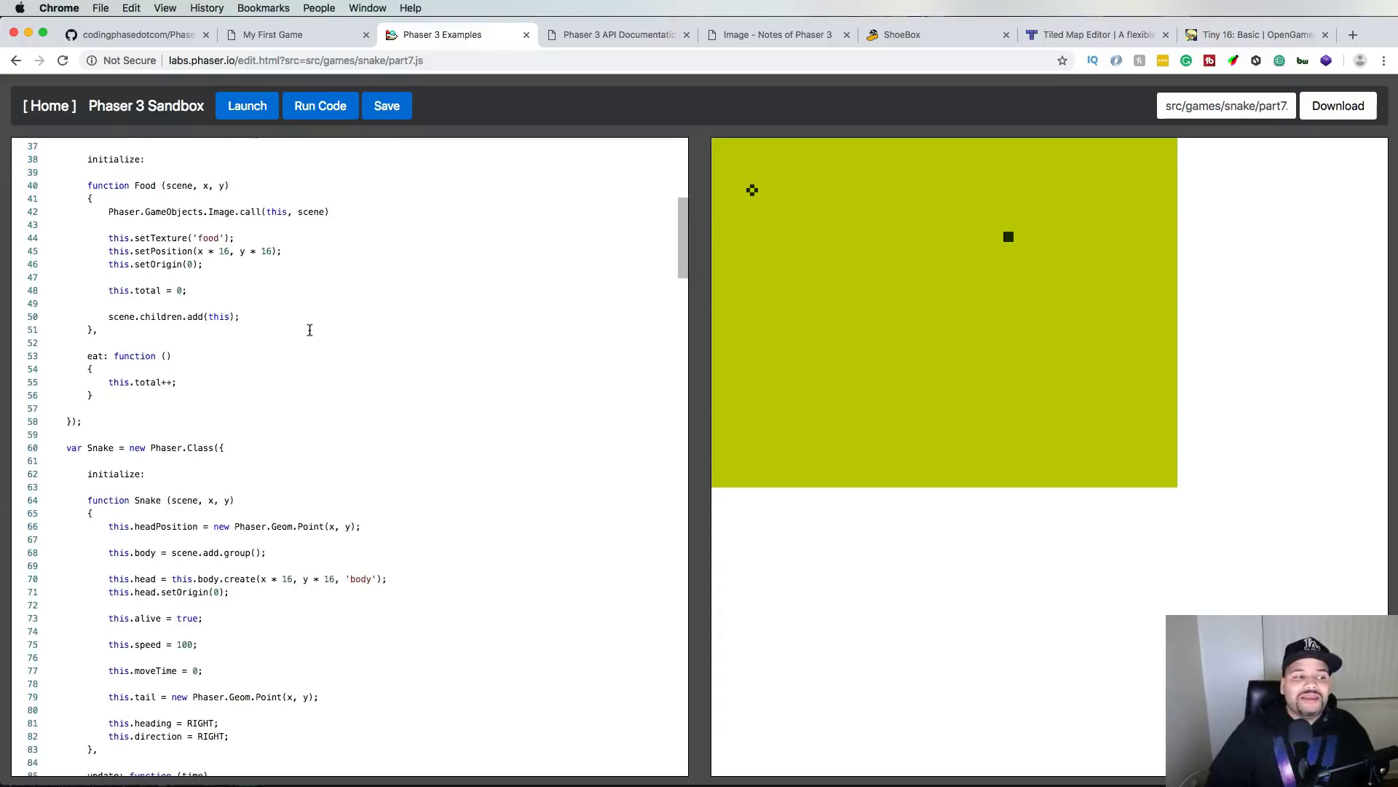
scroll(309, 330, "down", 2)
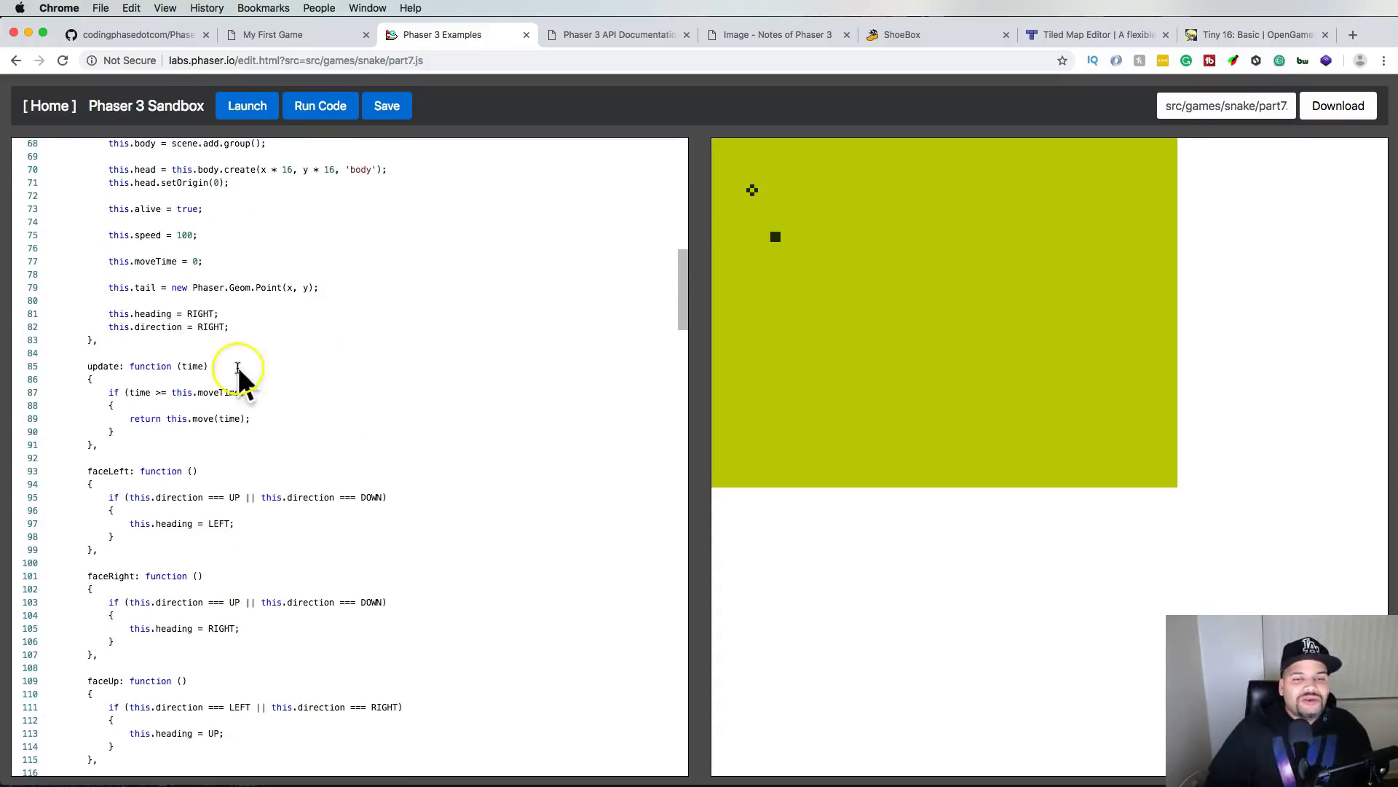
scroll(490, 499, "down", 3)
scroll(492, 499, "down", 1)
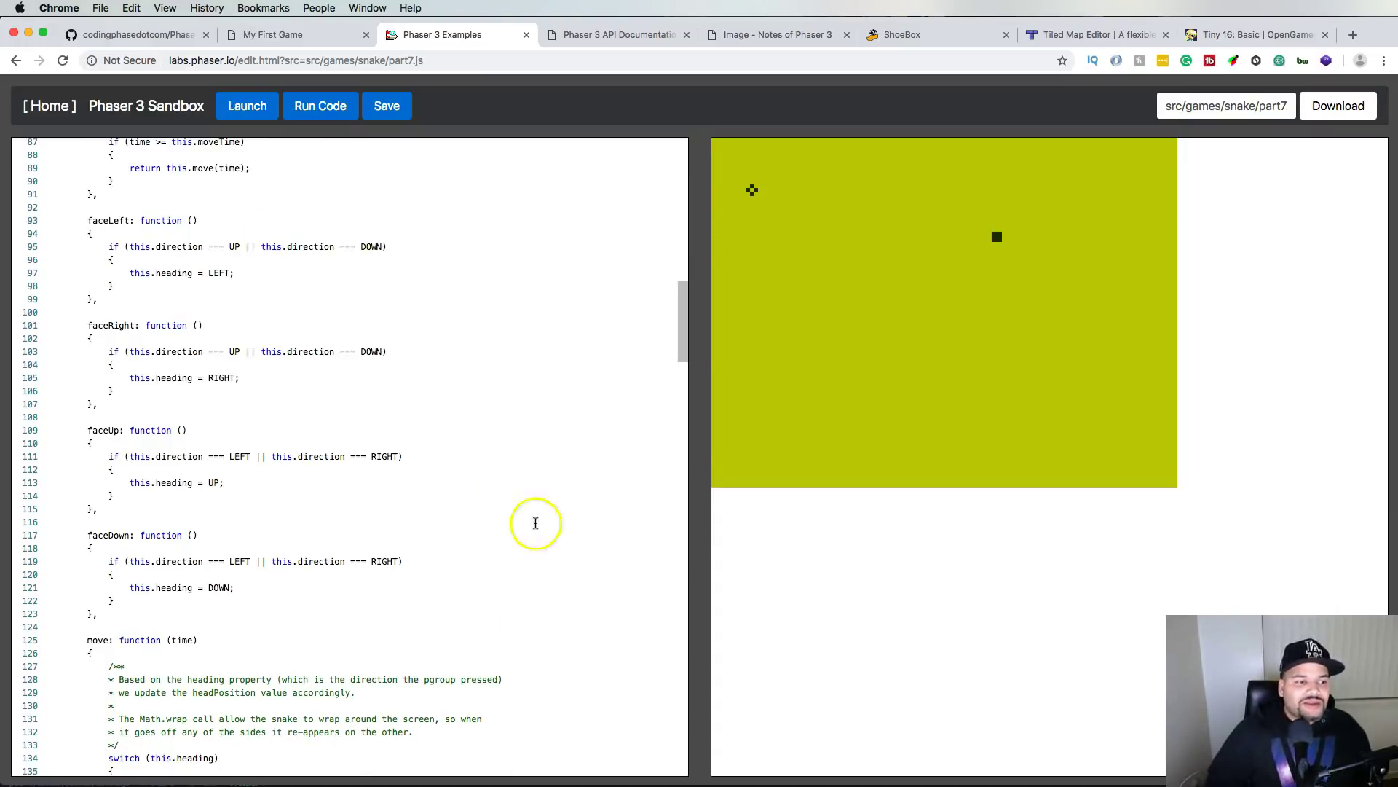
scroll(626, 493, "down", 1)
scroll(575, 475, "down", 10)
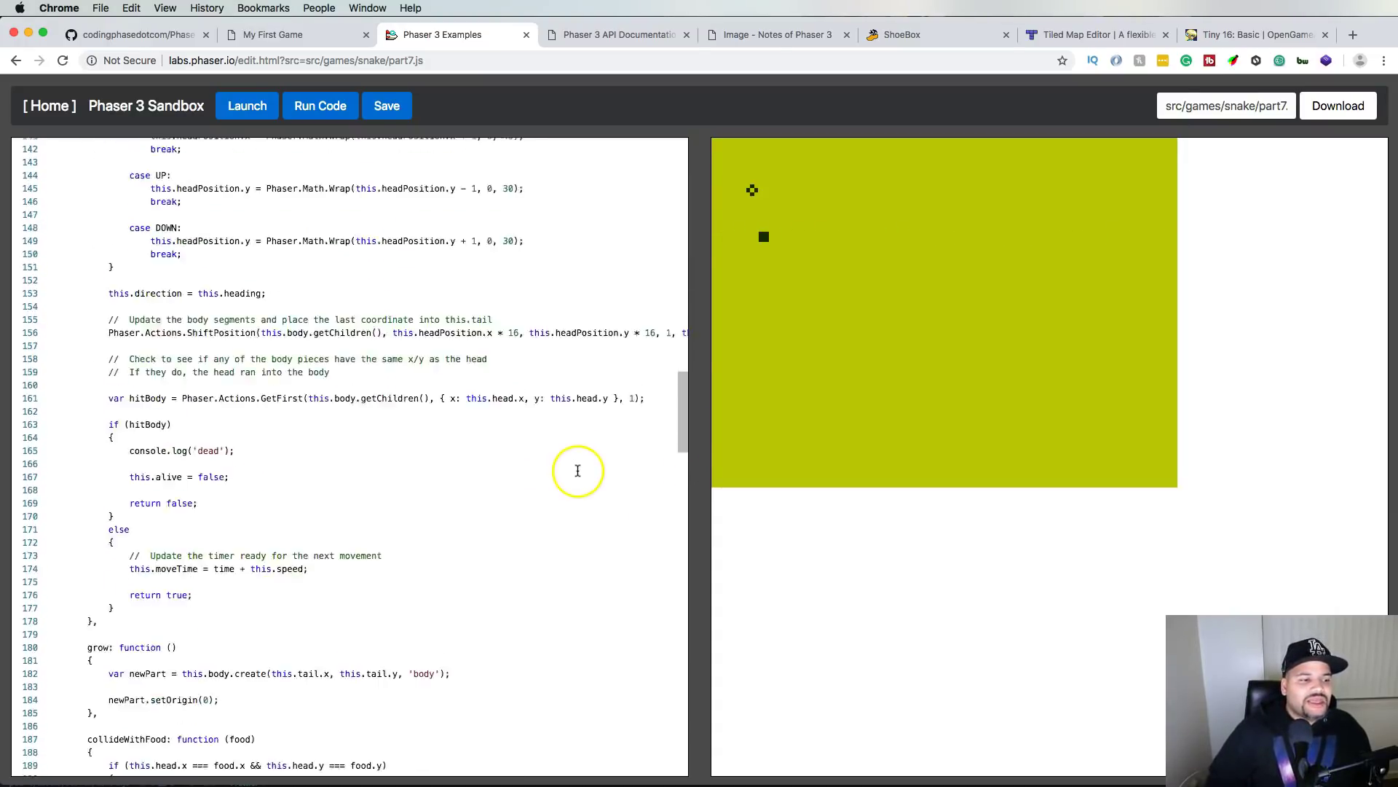
left_click(15, 64)
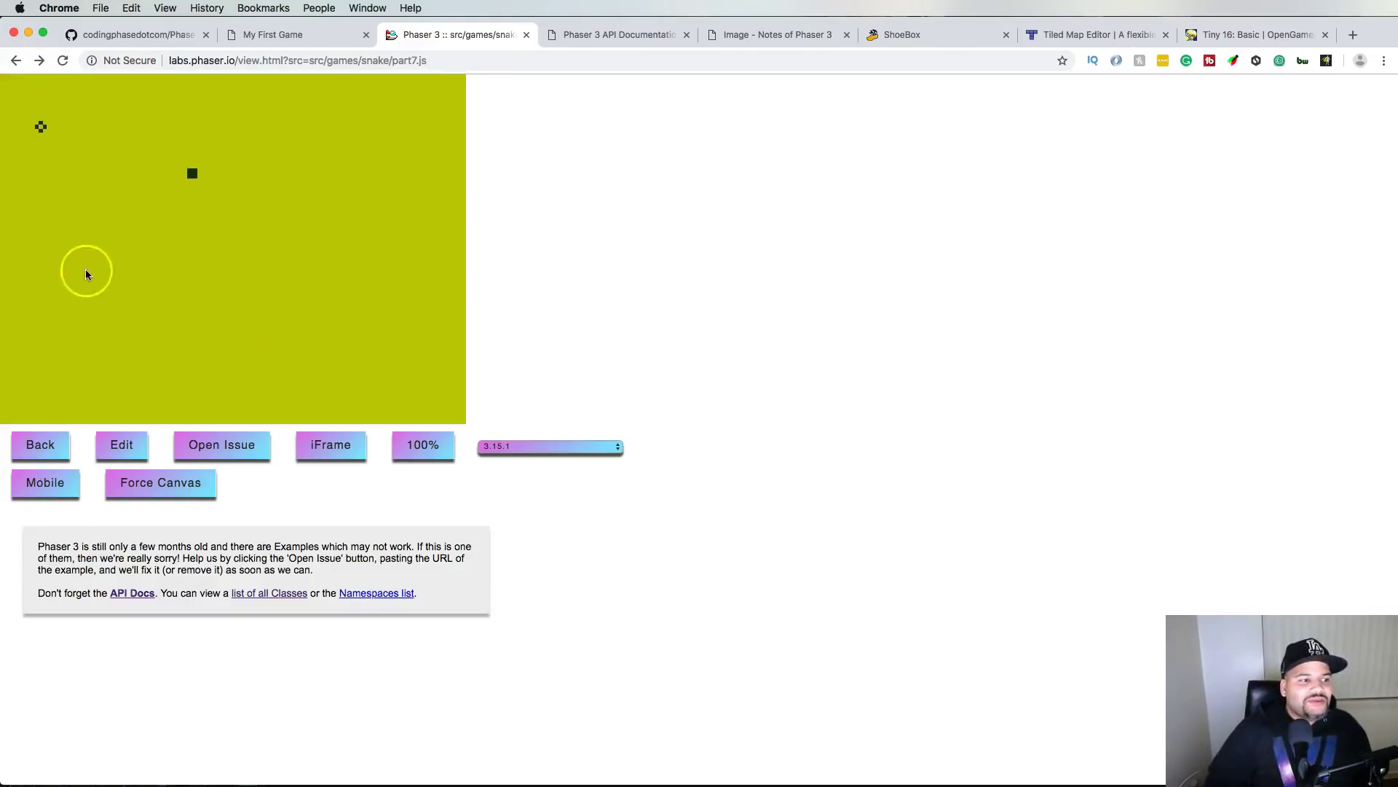
- From the examples index, open Game Objects > Group and run the Create Invaders example
left_click(41, 444)
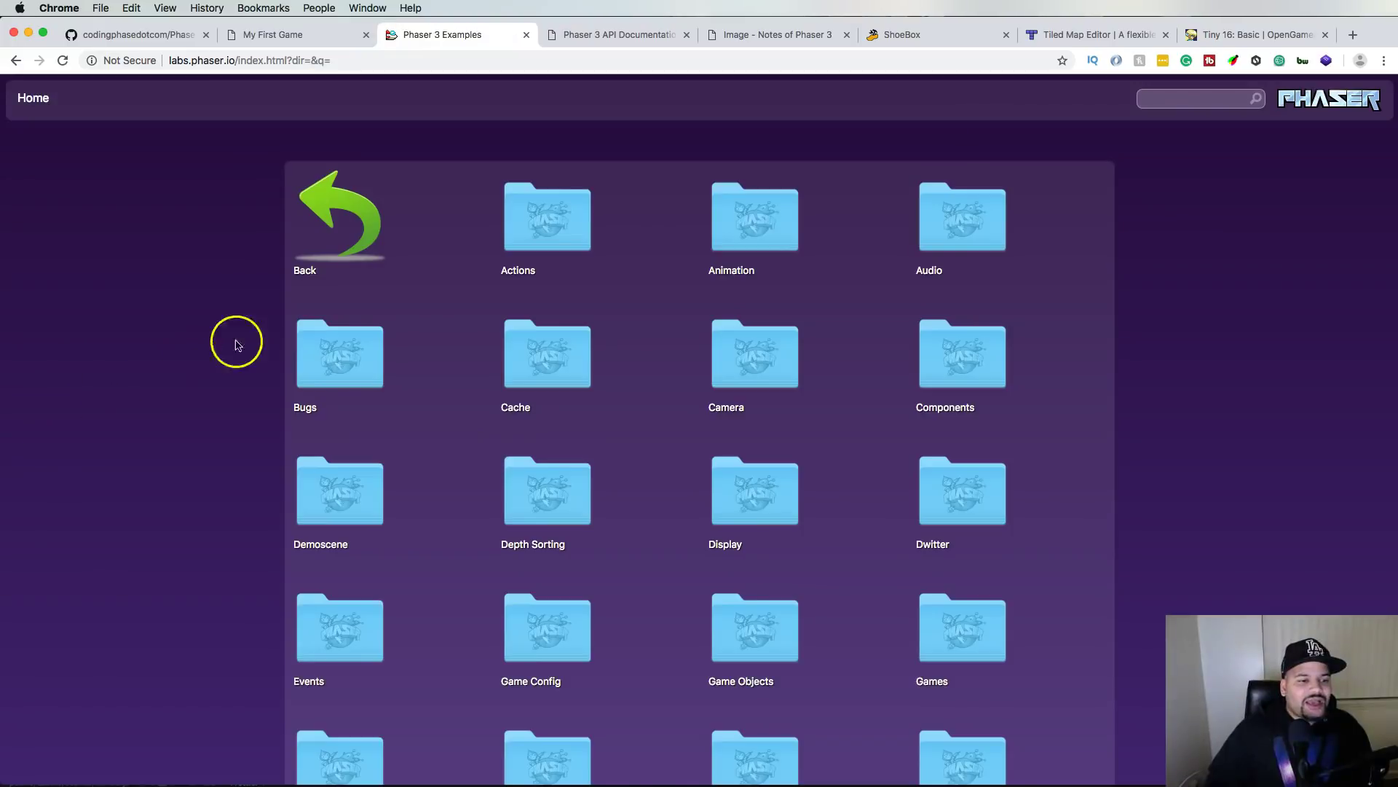
scroll(742, 379, "down", 5)
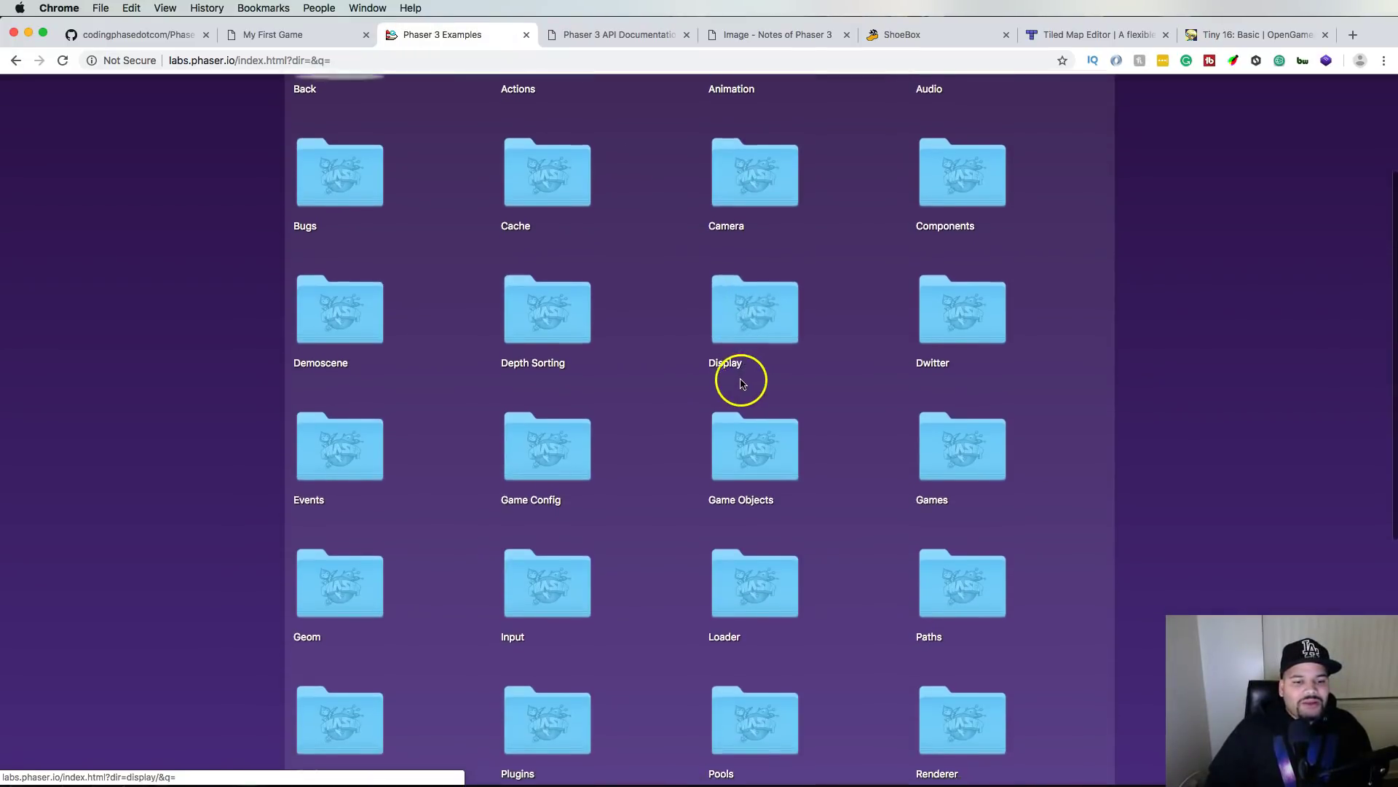
scroll(721, 380, "down", 1)
left_click(725, 459)
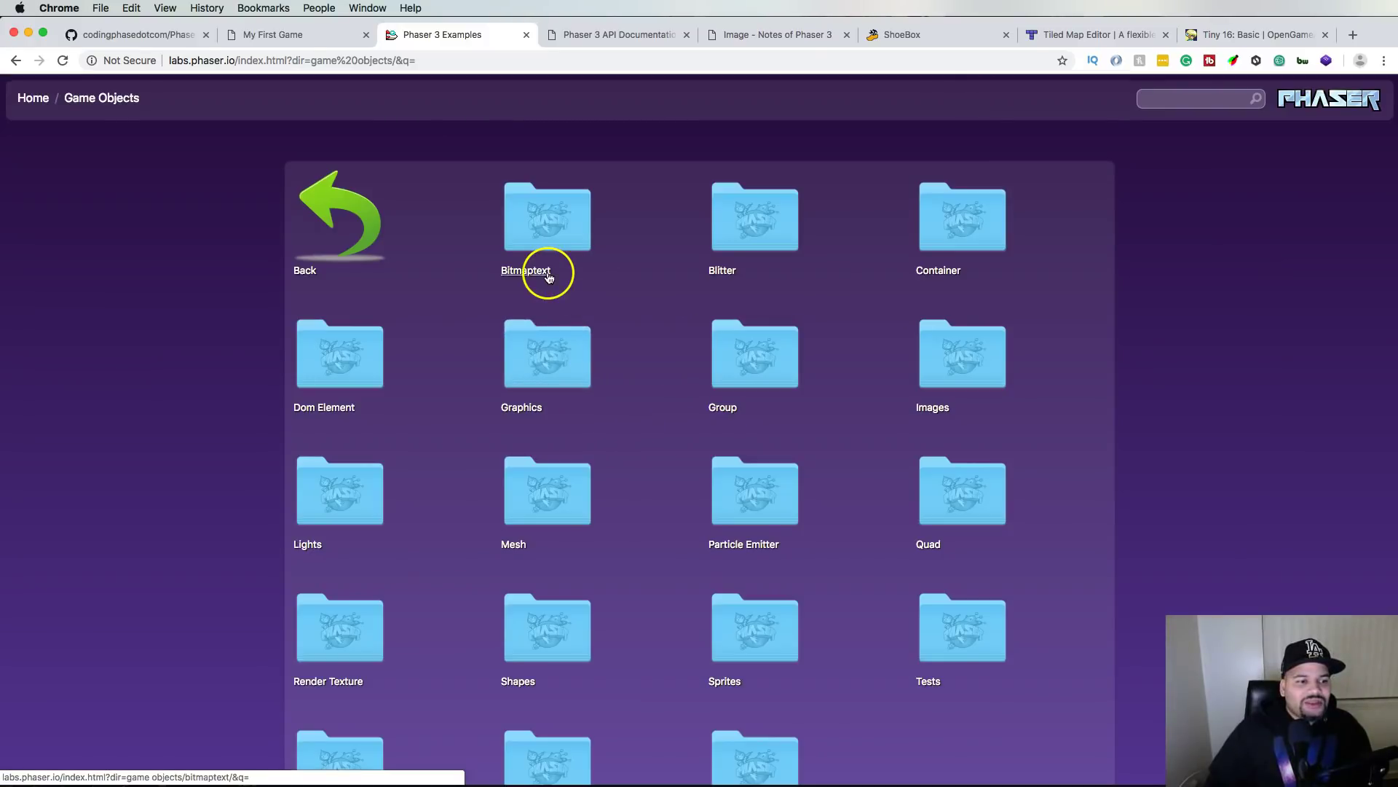
scroll(549, 268, "down", 2)
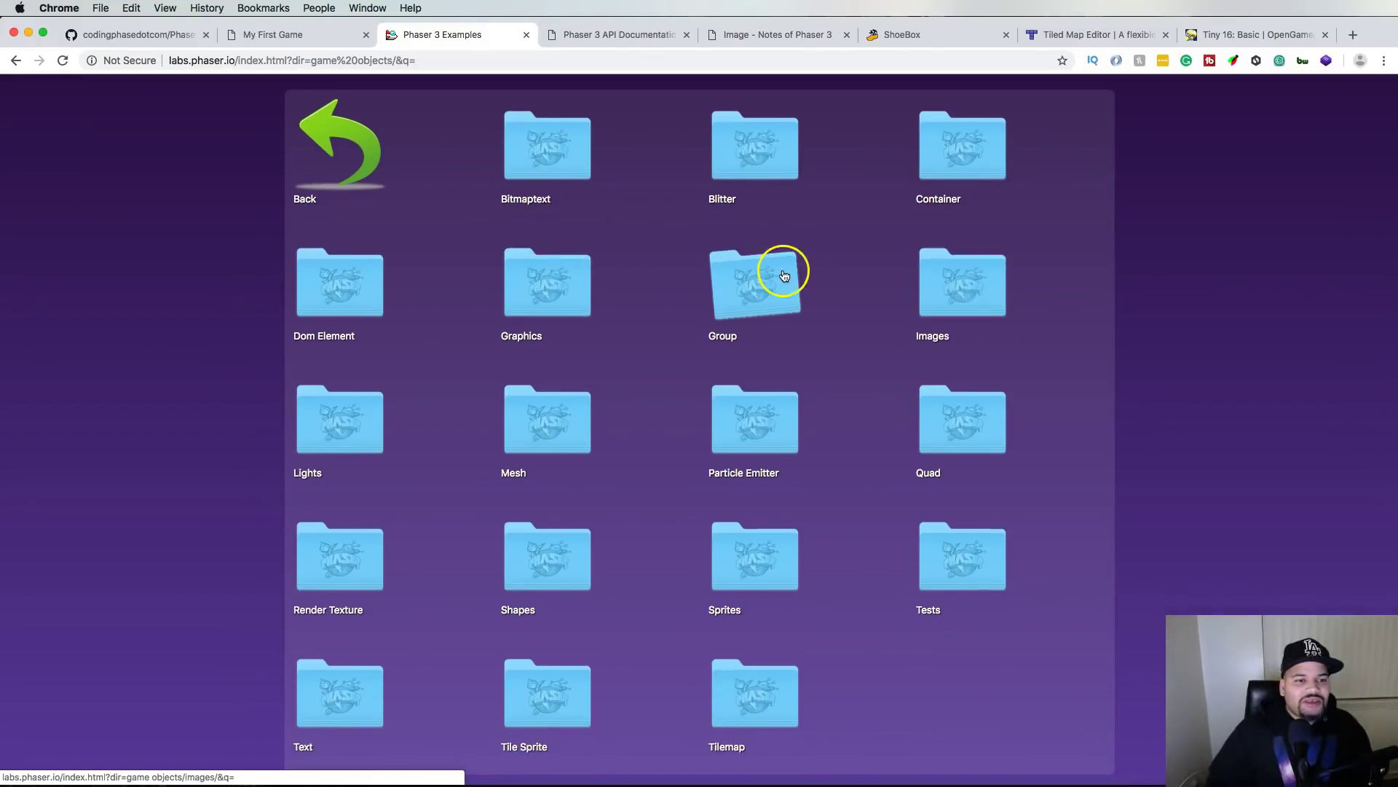
left_click(739, 285)
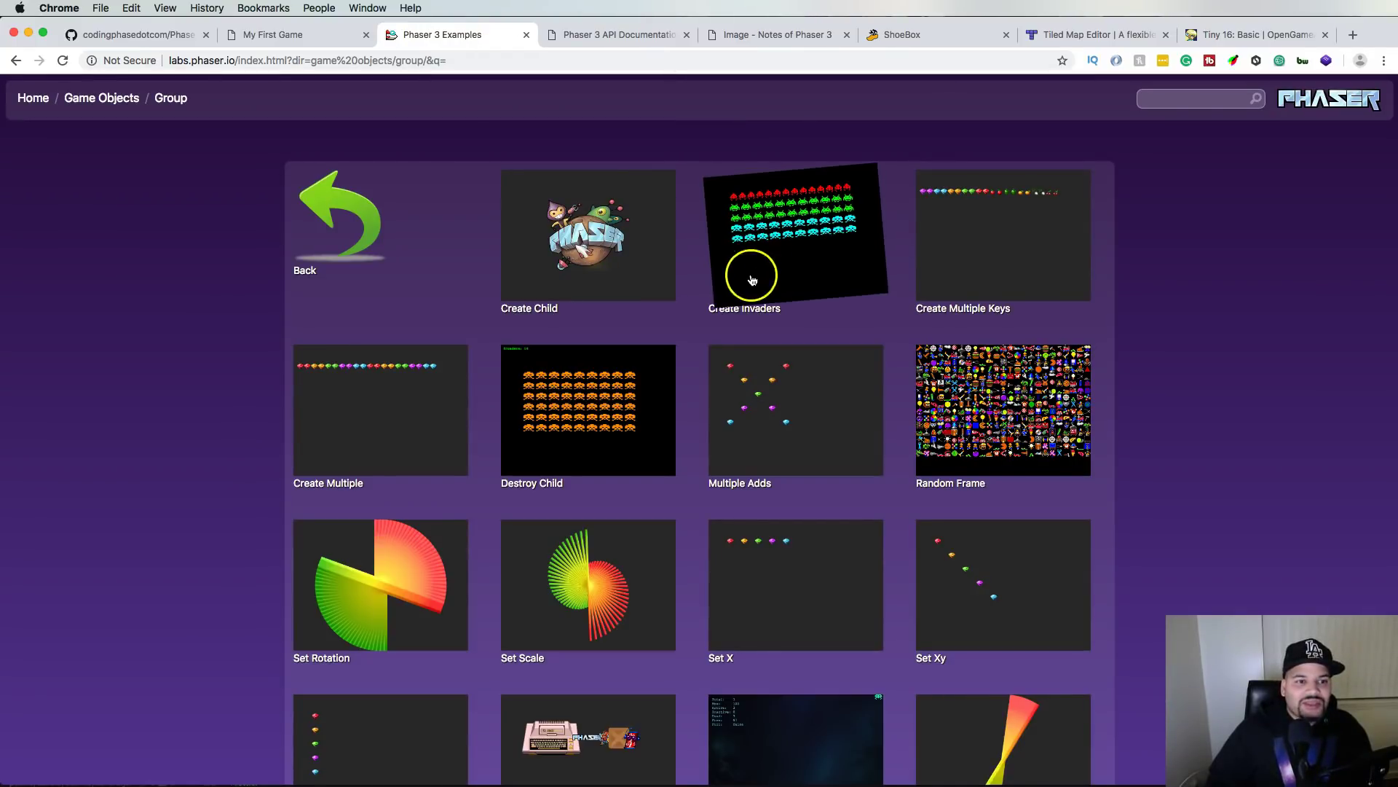
left_click(760, 270)
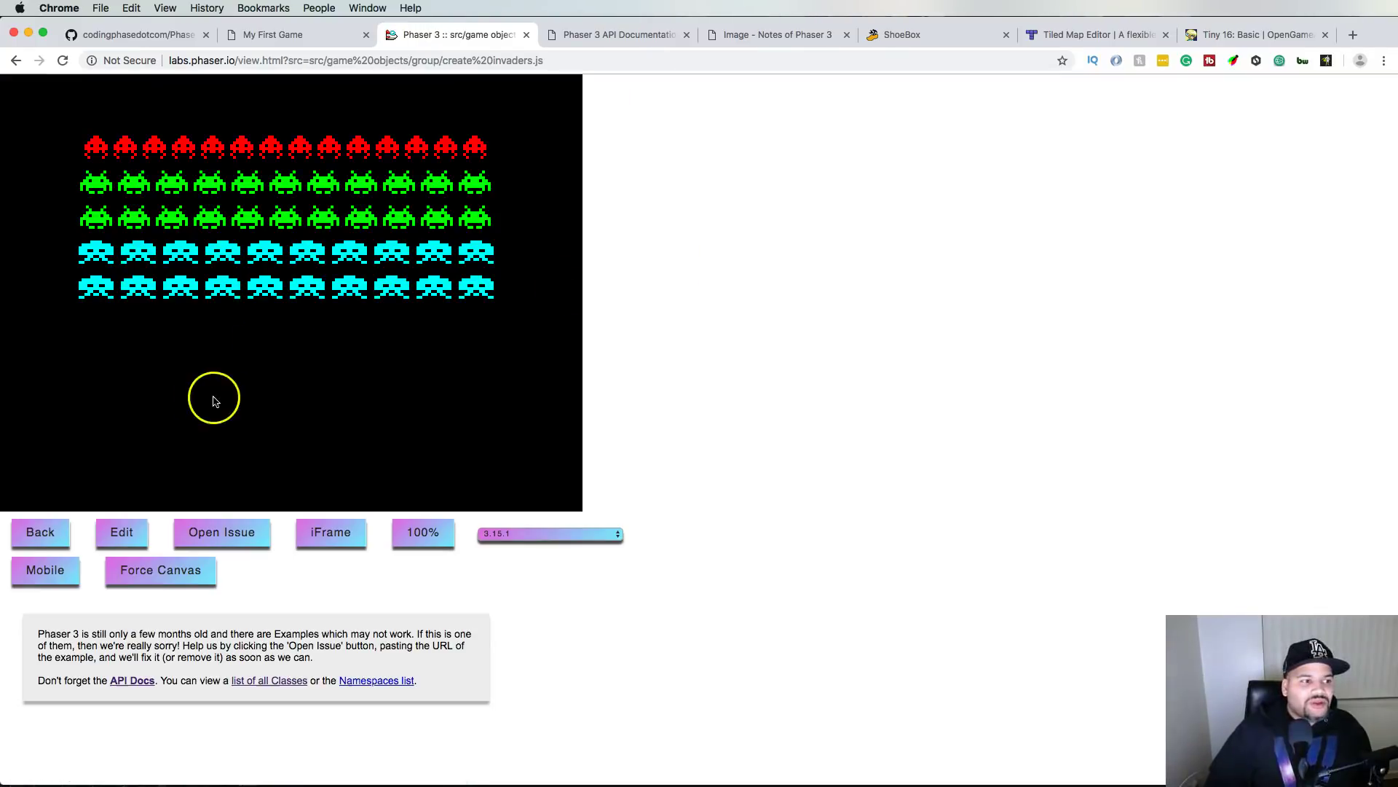
- Return to the Game Objects folder and open the Tilemap examples folder
left_click(15, 61)
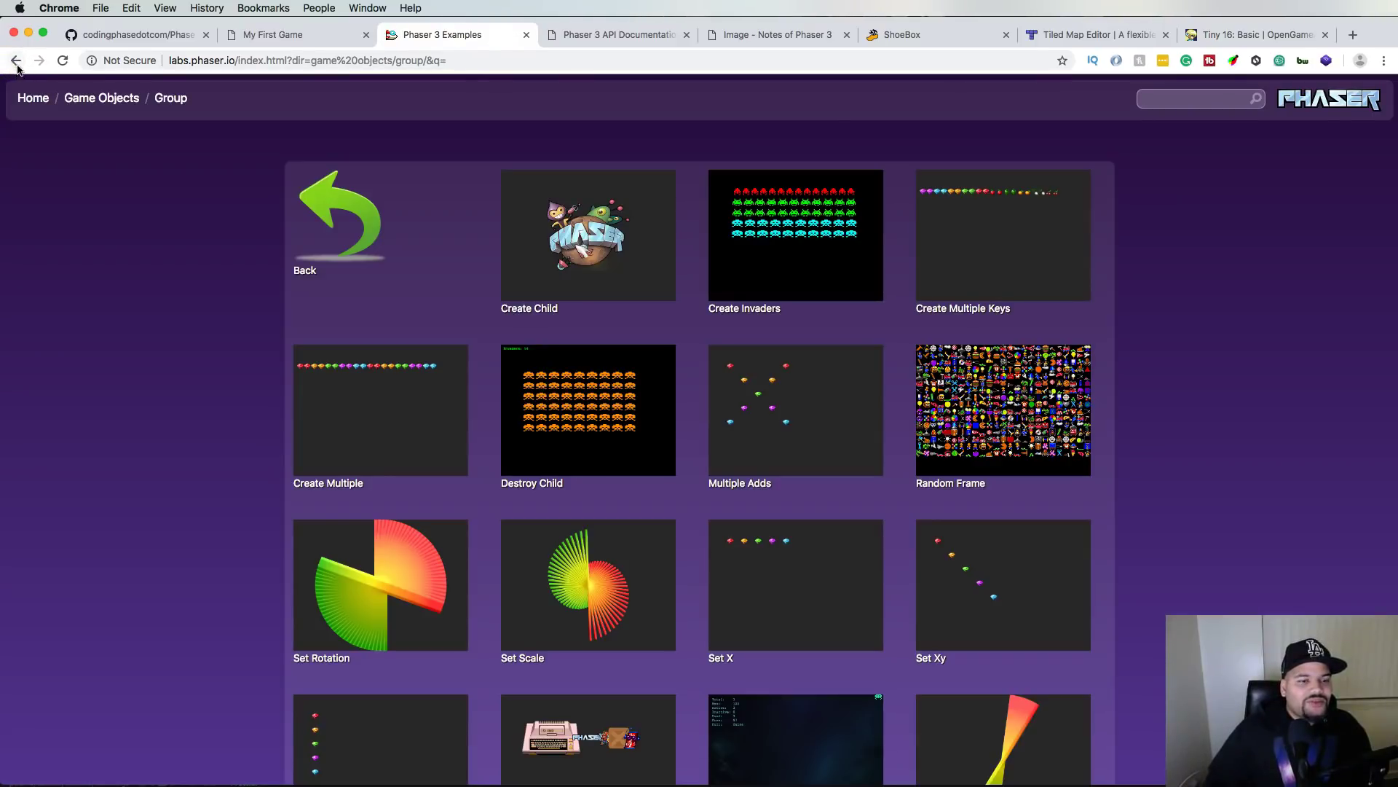
left_click(116, 98)
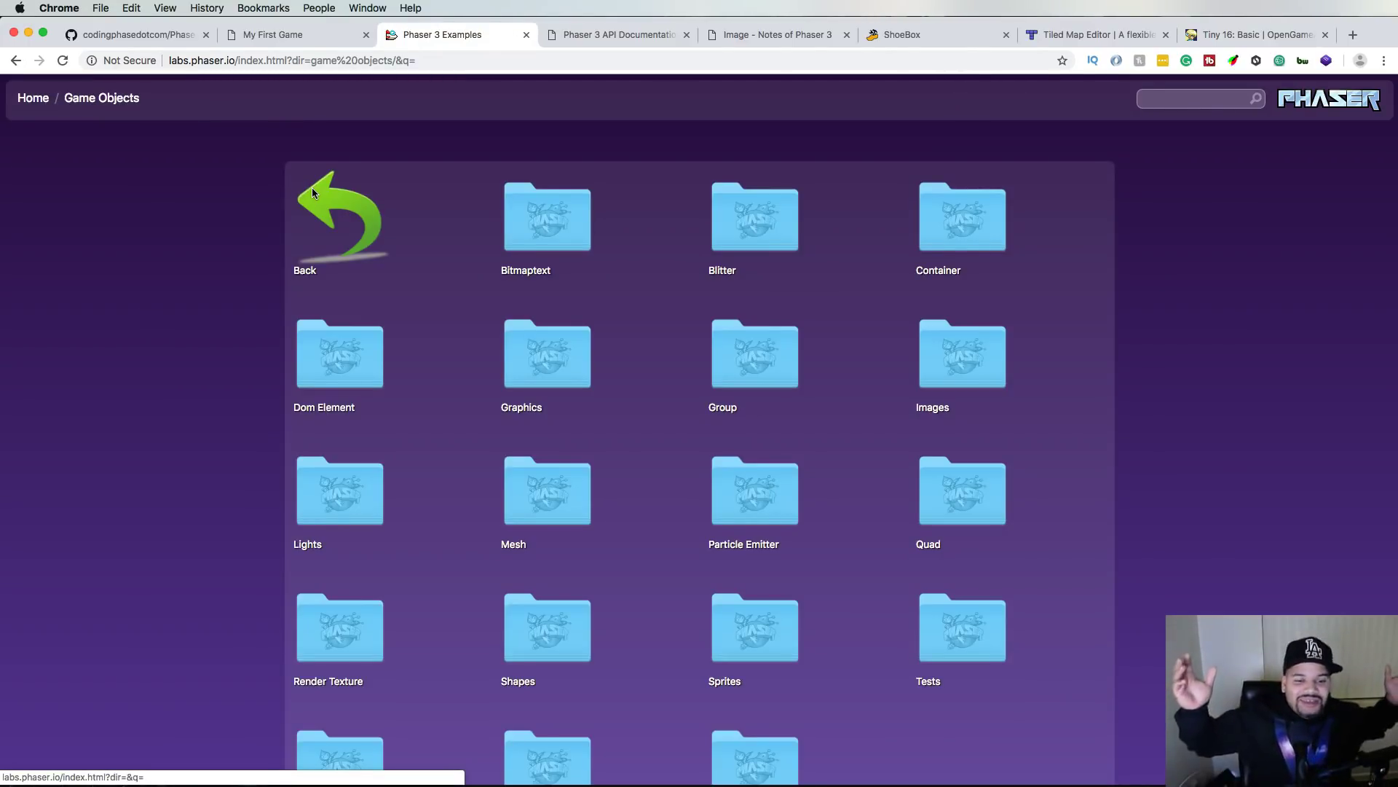
scroll(522, 312, "down", 3)
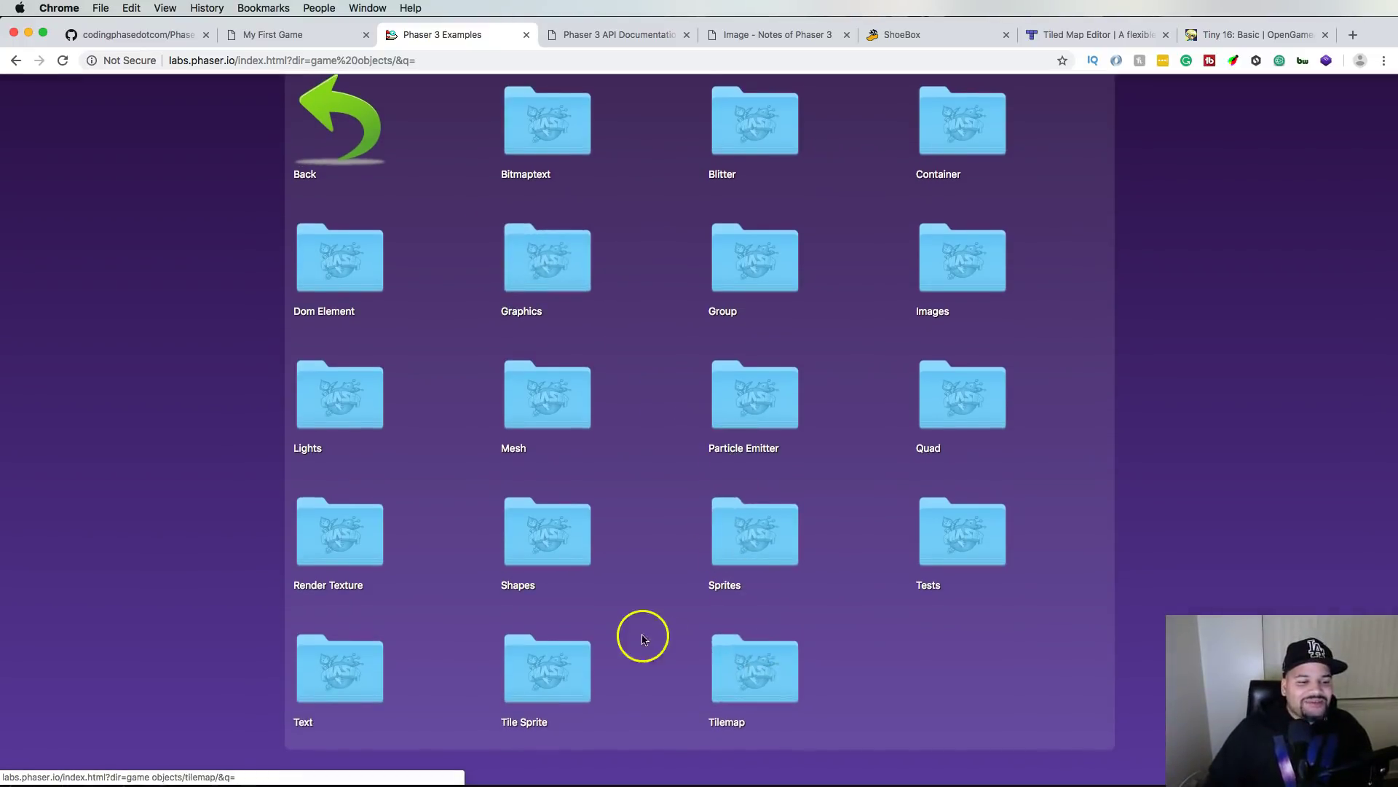
left_click(723, 661)
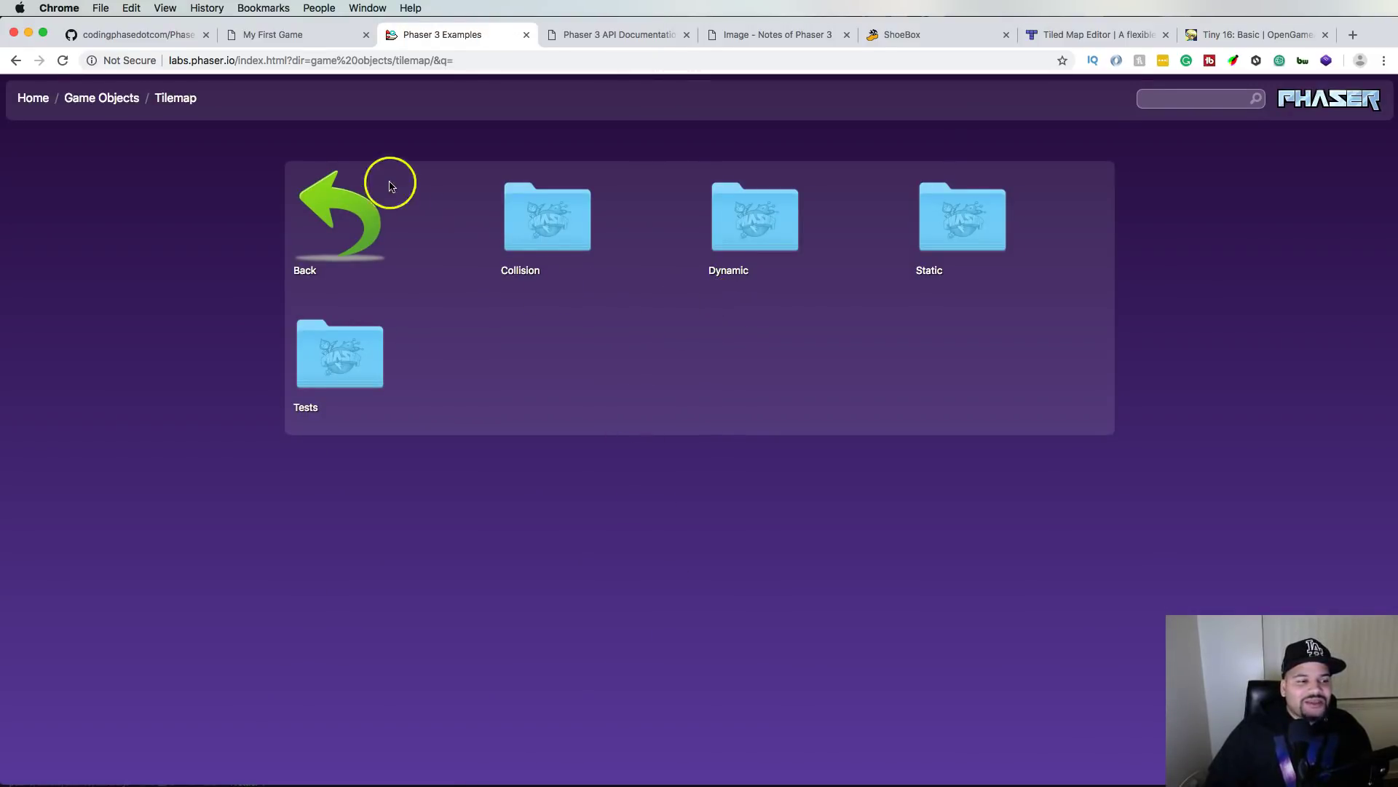
- Open Tilemap > Collision, view the Csv Map Arcade Physics example, then back out to Tilemap
left_click(543, 218)
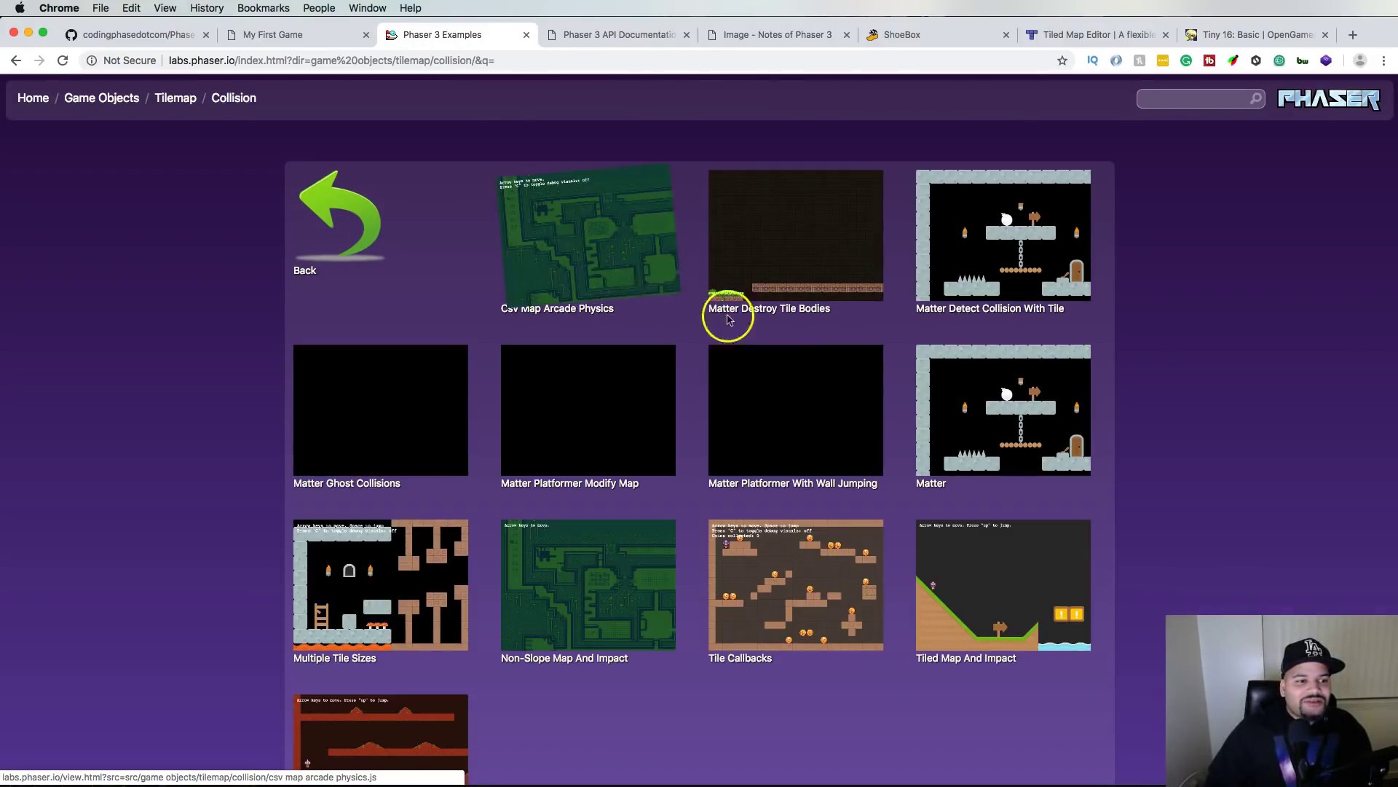
left_click(584, 243)
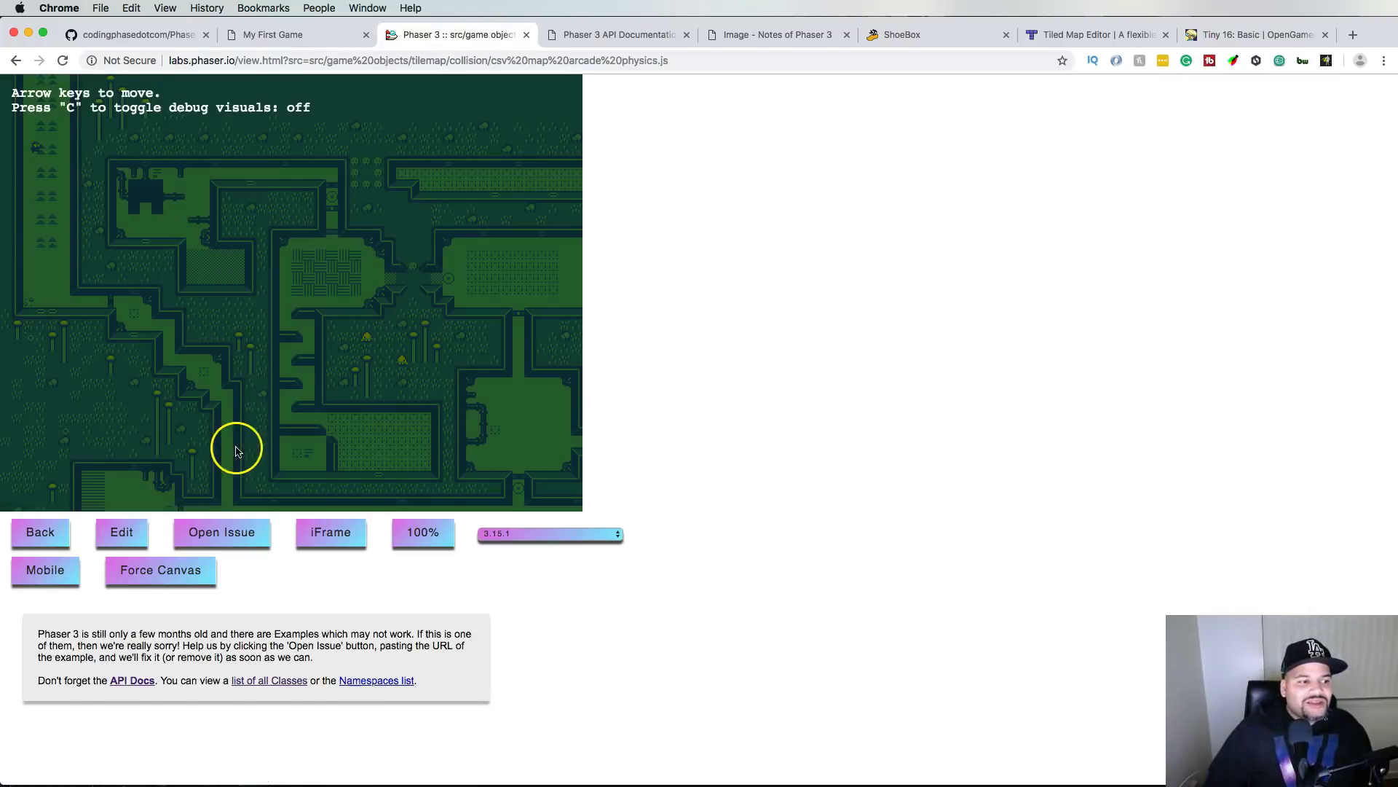
left_click(17, 61)
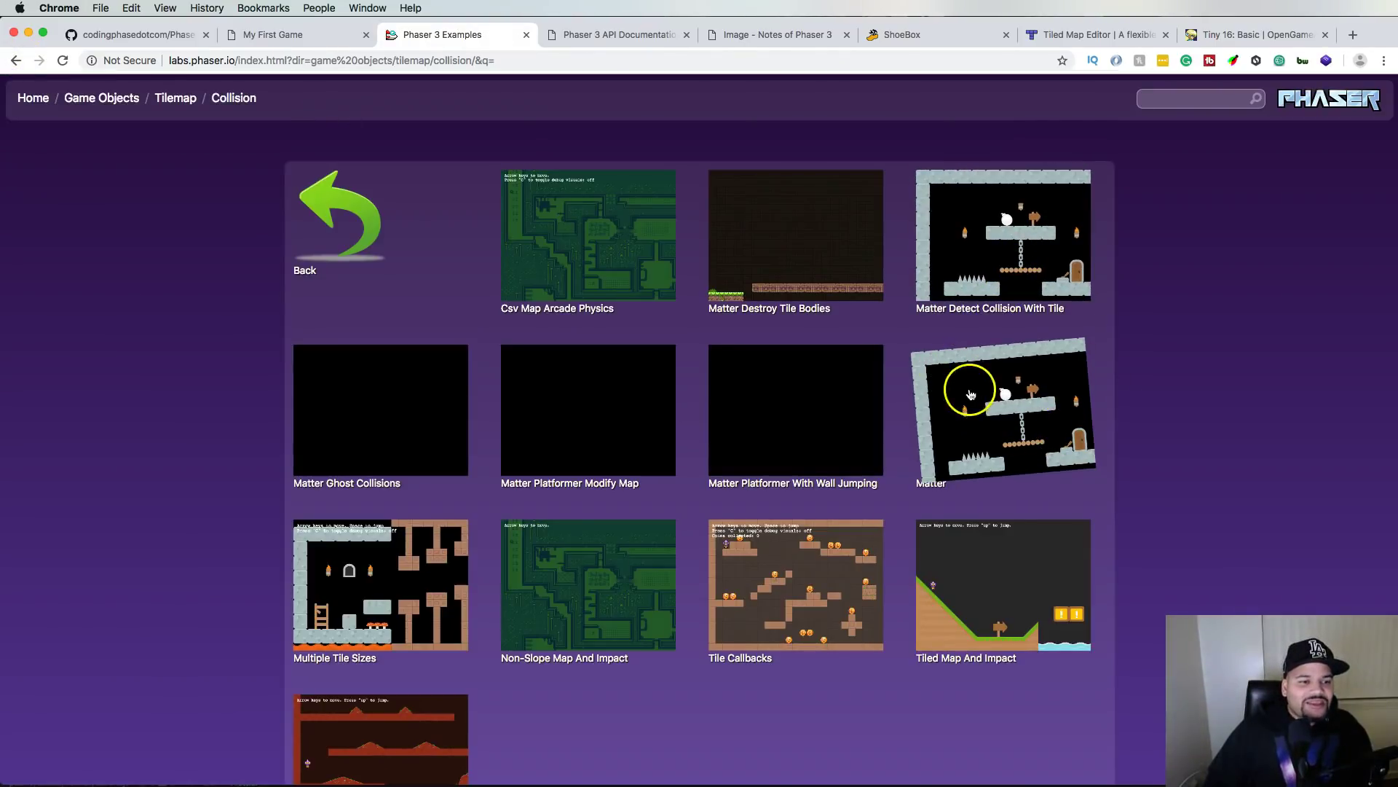
scroll(893, 400, "down", 3)
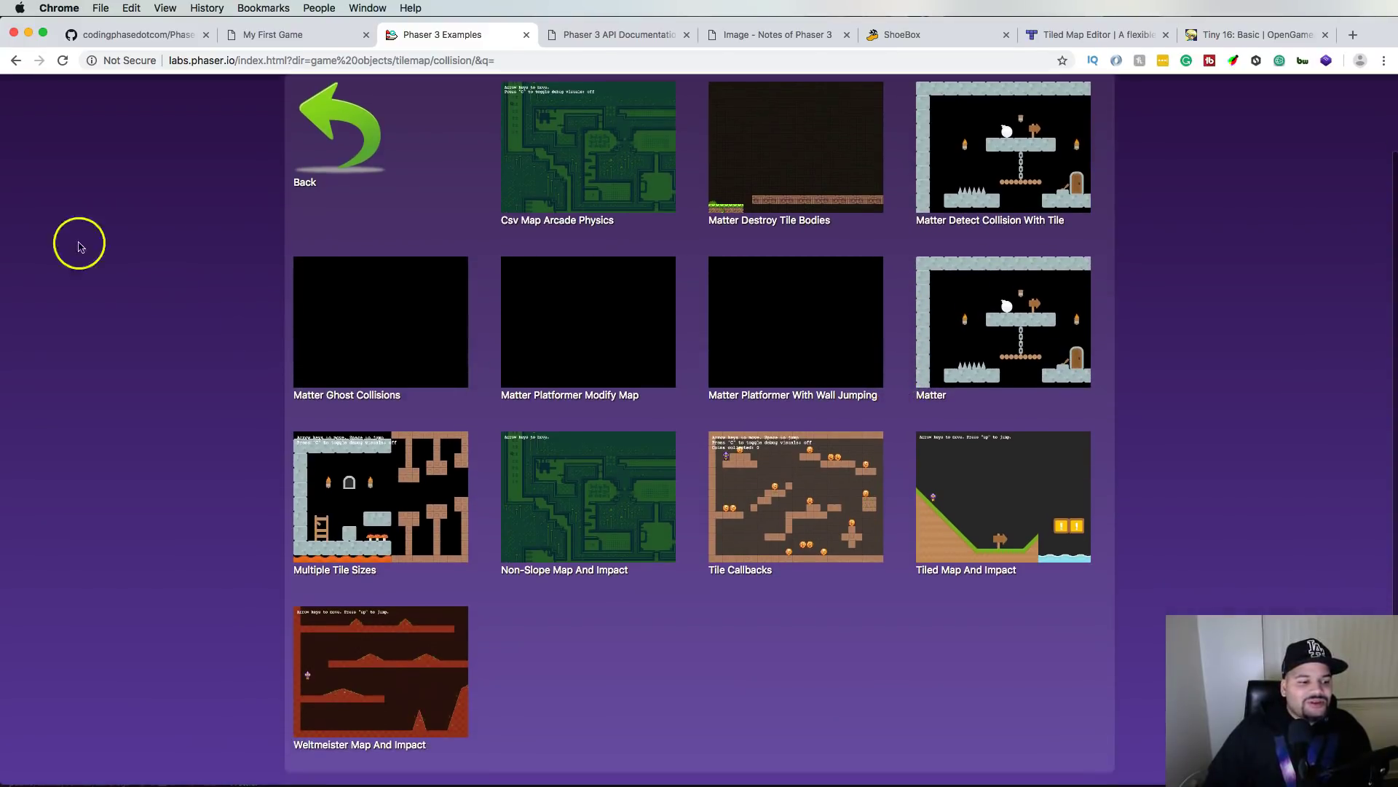
left_click(17, 61)
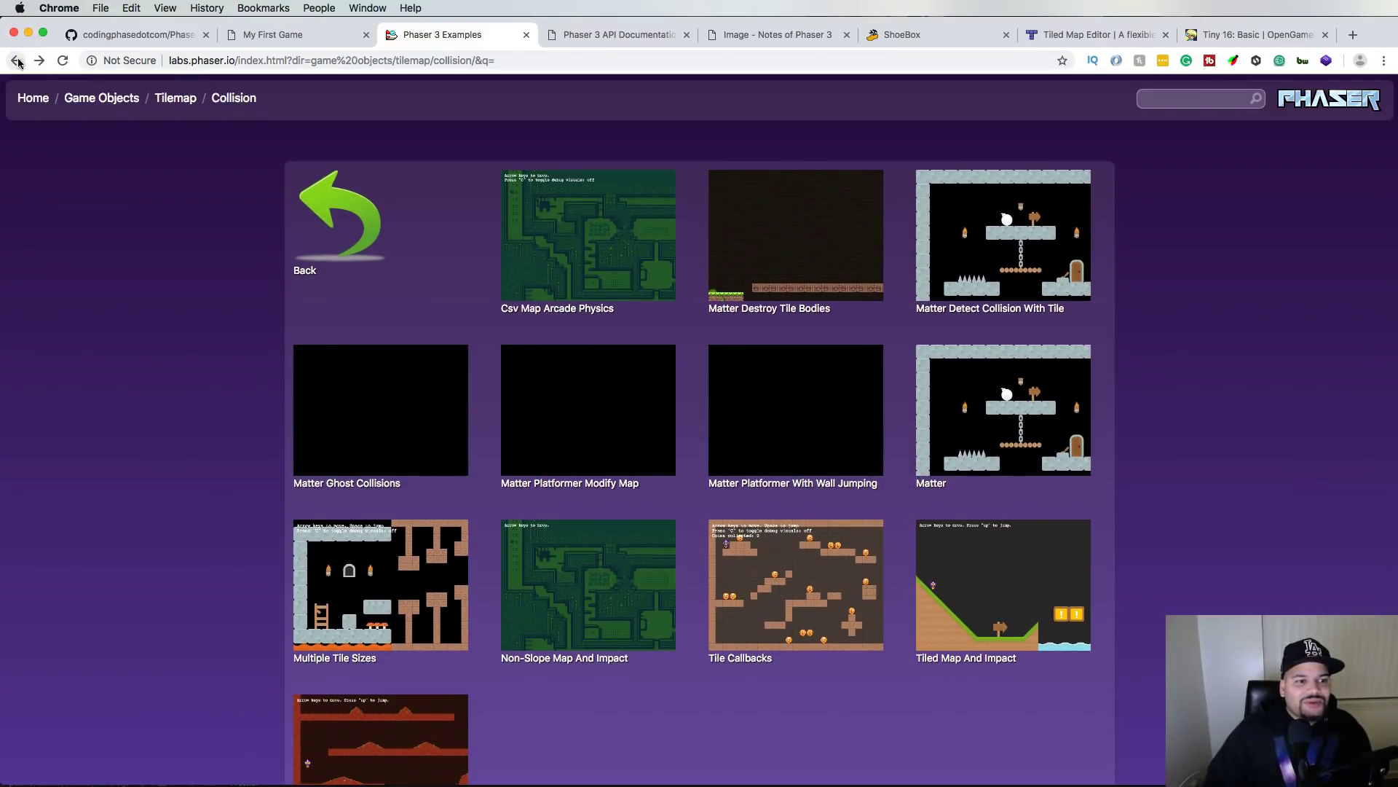
- Navigate back up through the Game Objects folders to the top-level example categories
left_click(382, 214)
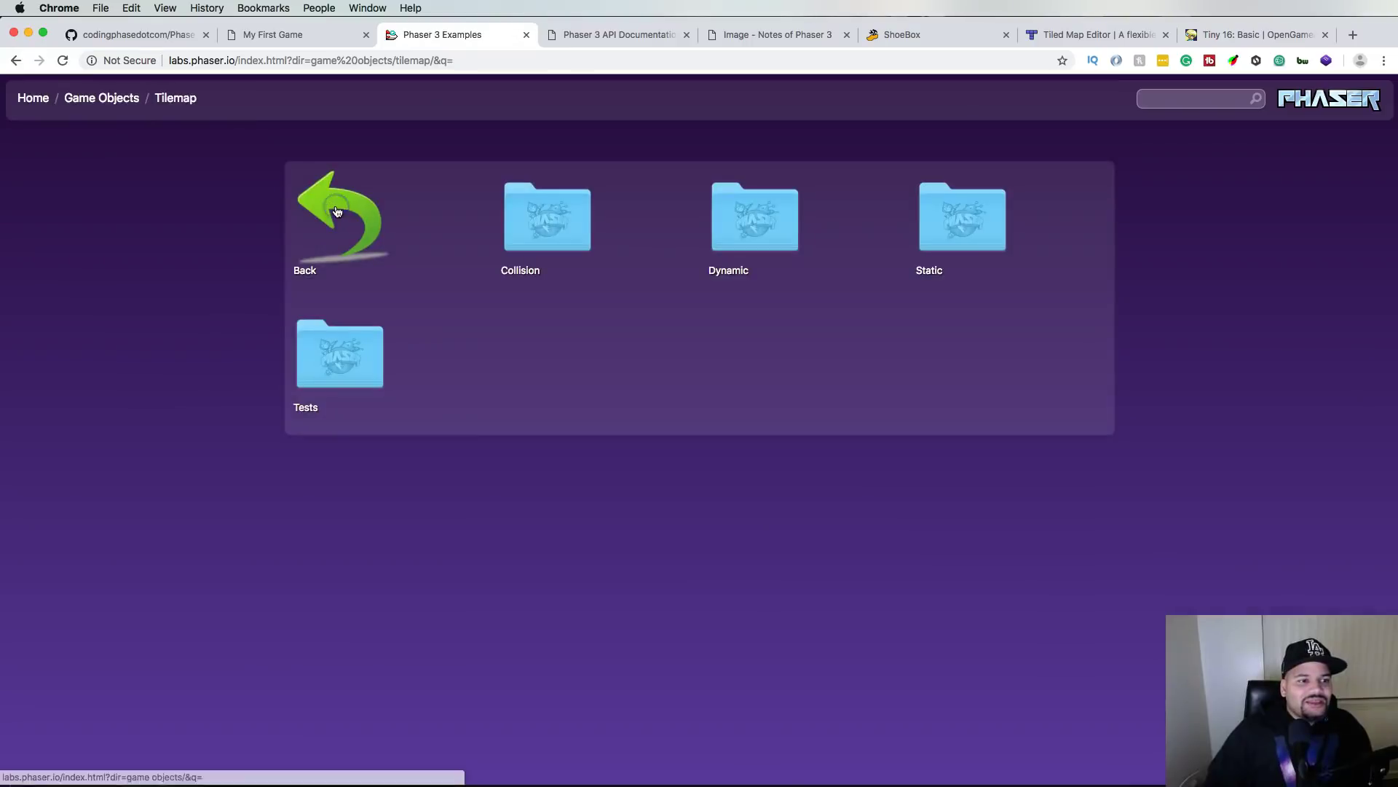
left_click(384, 214)
left_click(750, 357)
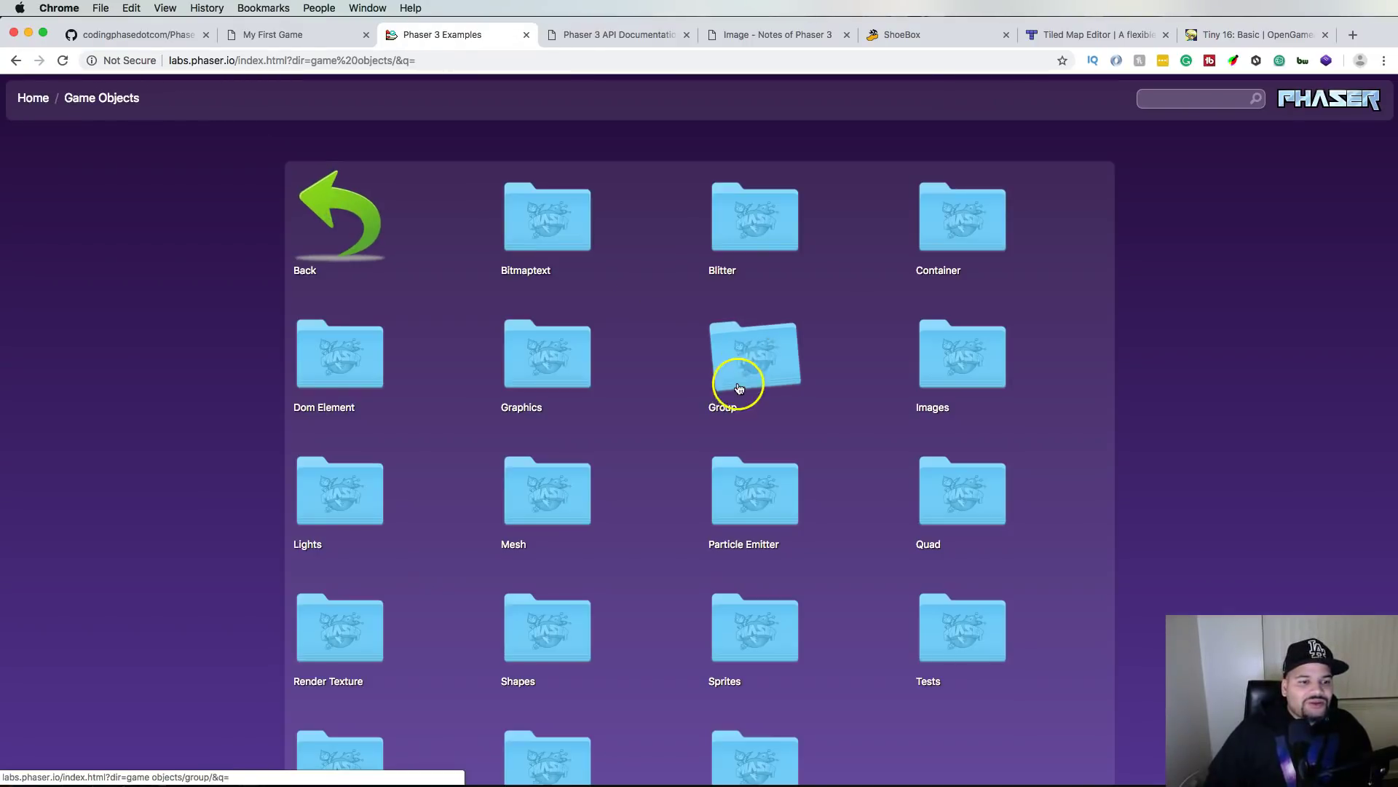
scroll(740, 379, "down", 3)
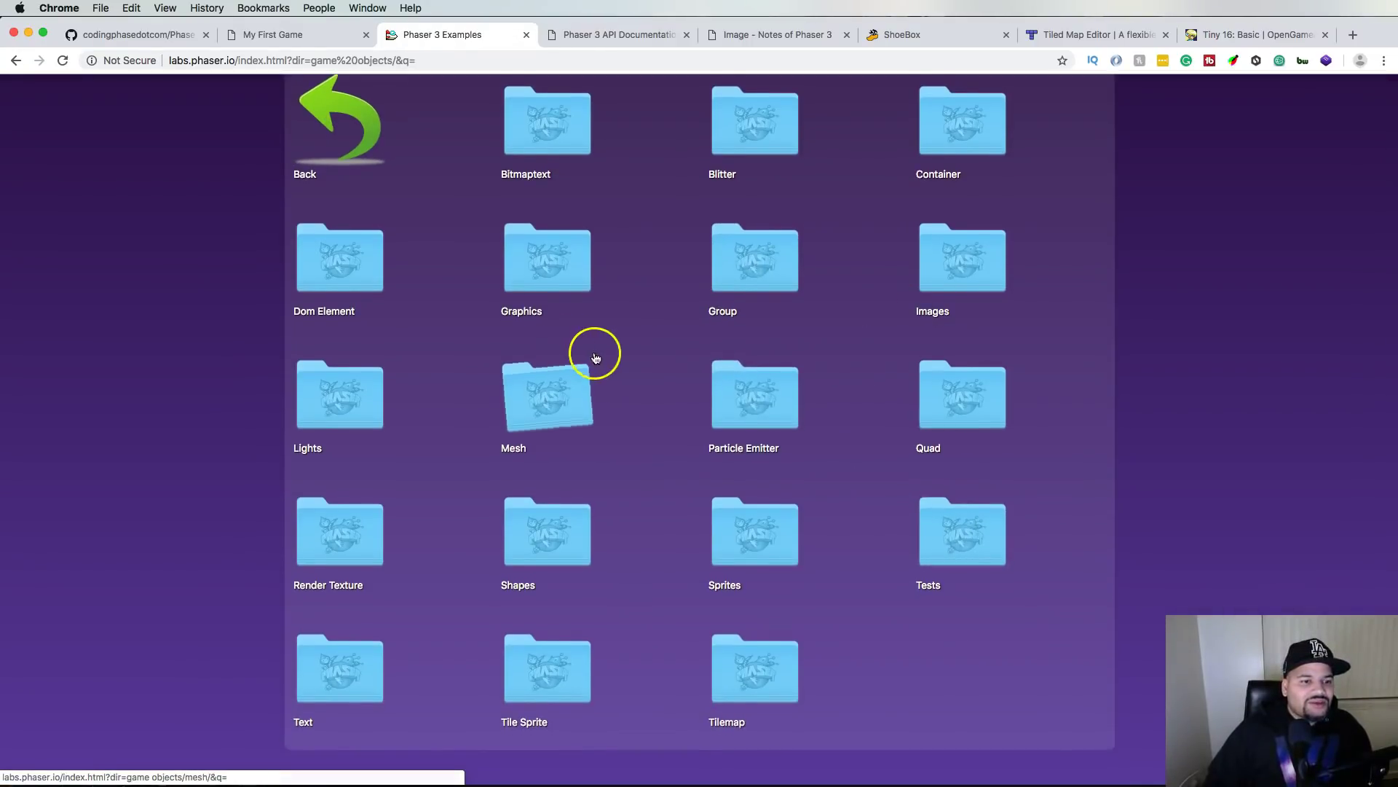
left_click(393, 173)
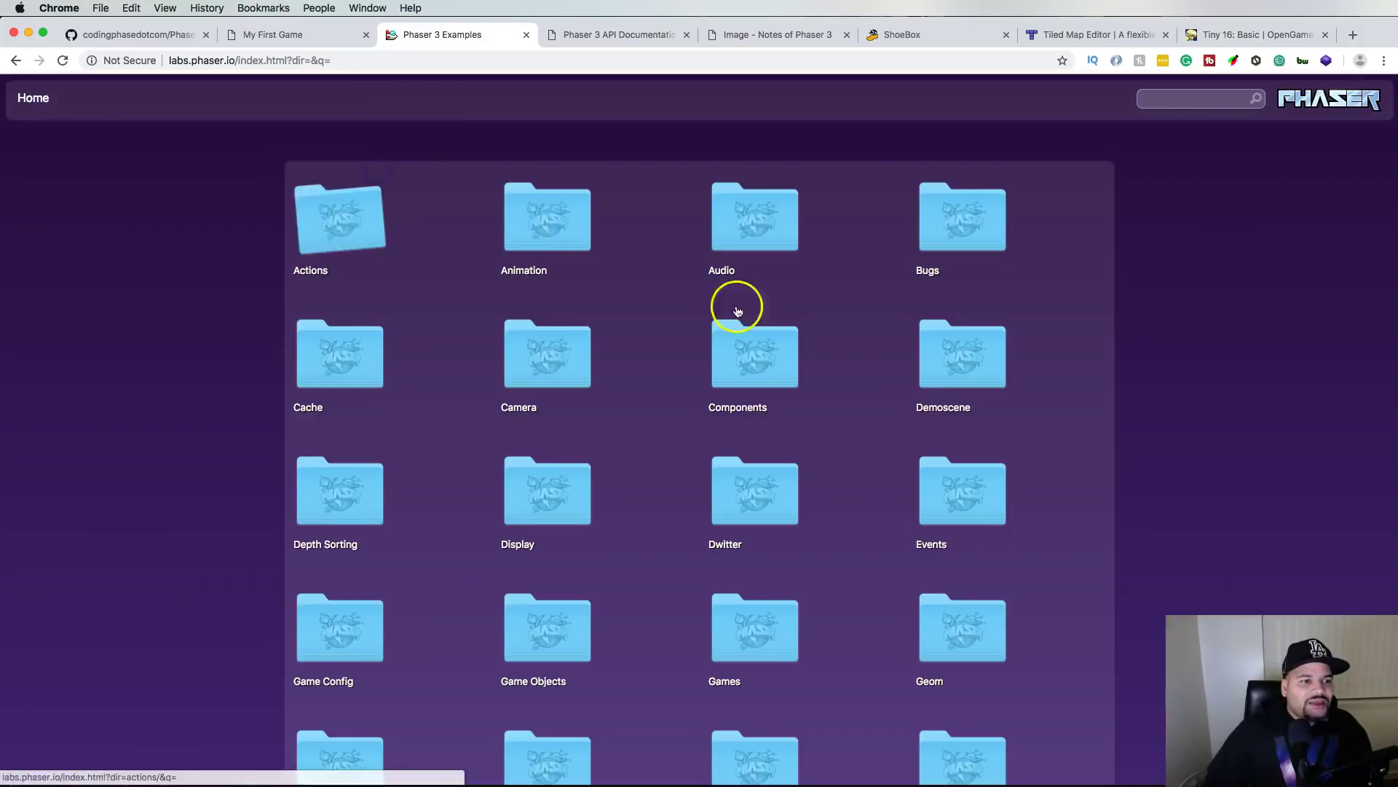
scroll(750, 444, "down", 1)
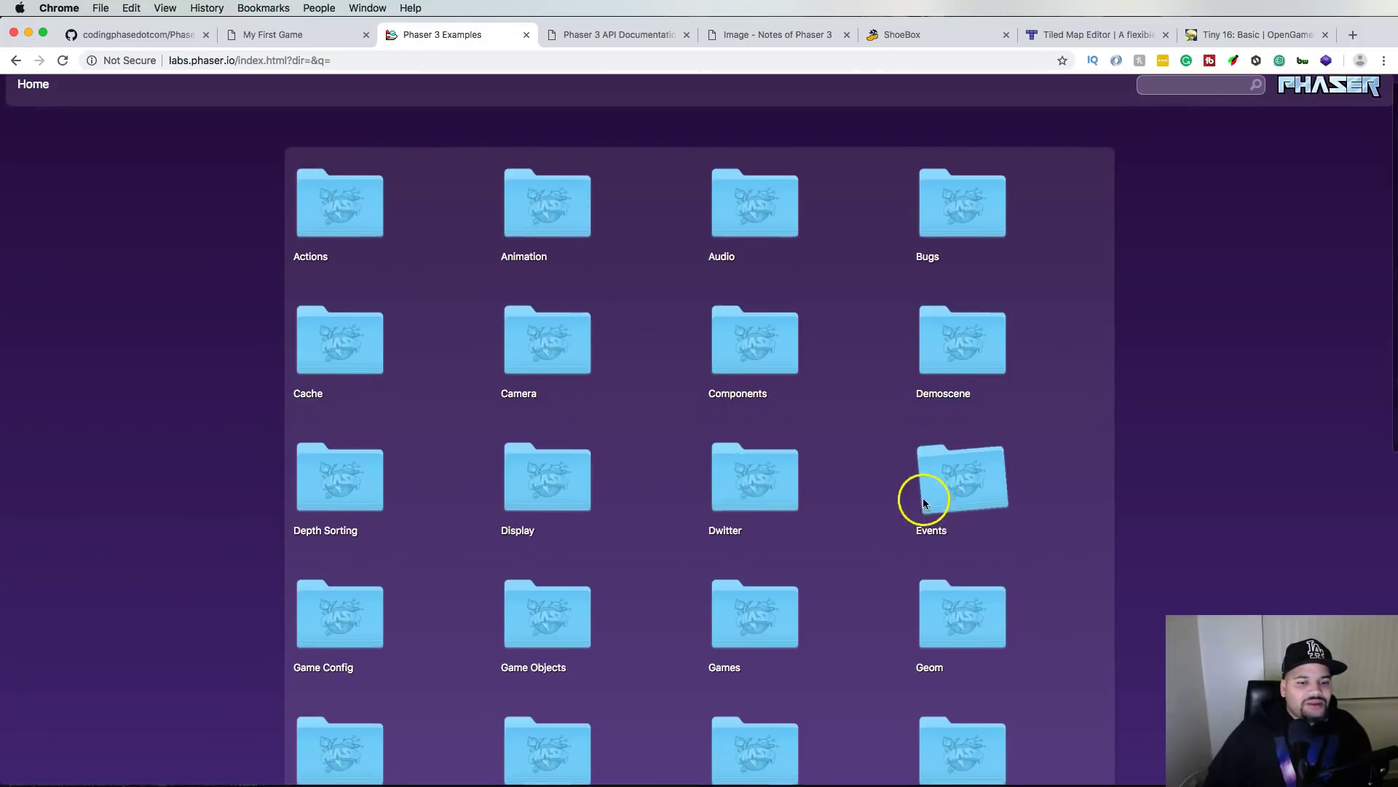
scroll(633, 484, "down", 1)
left_click(531, 537)
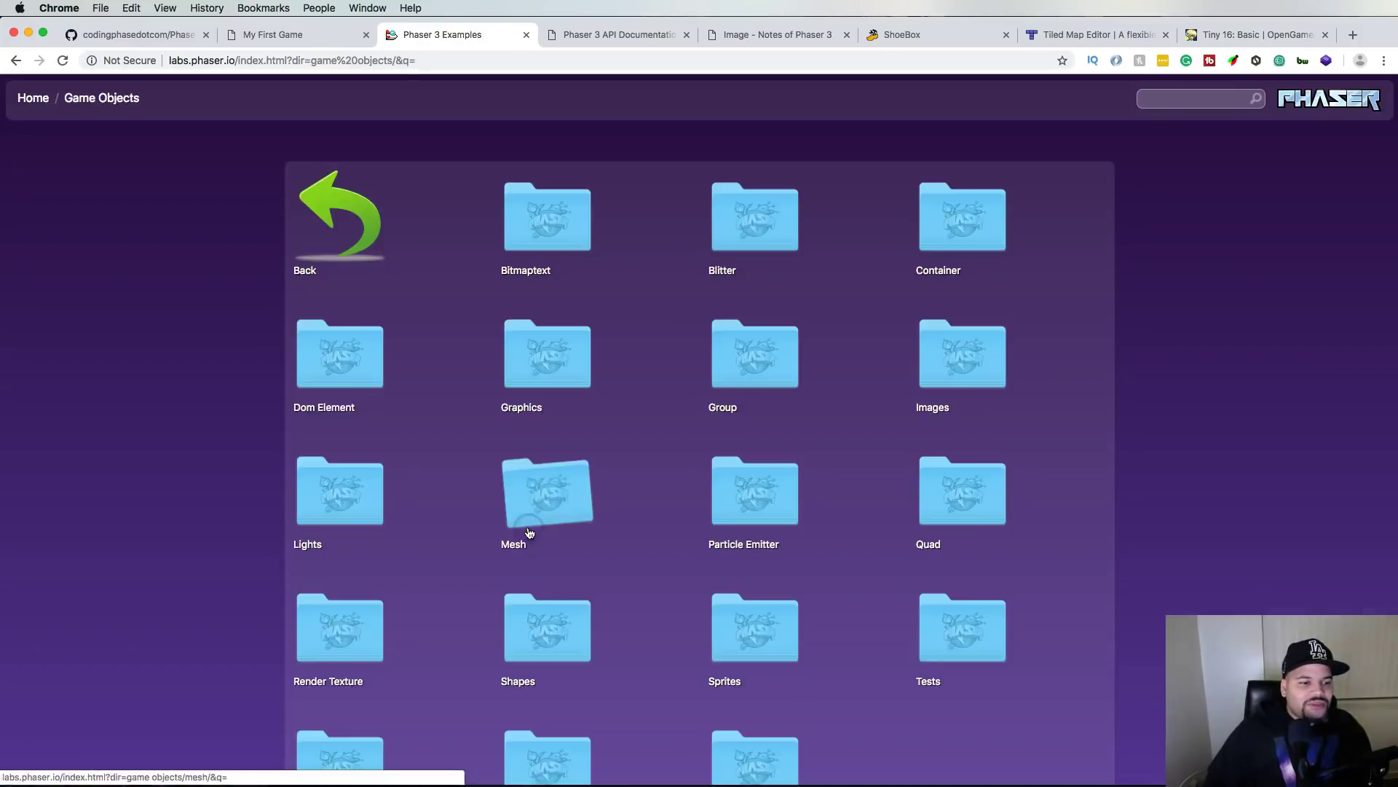
scroll(554, 521, "down", 3)
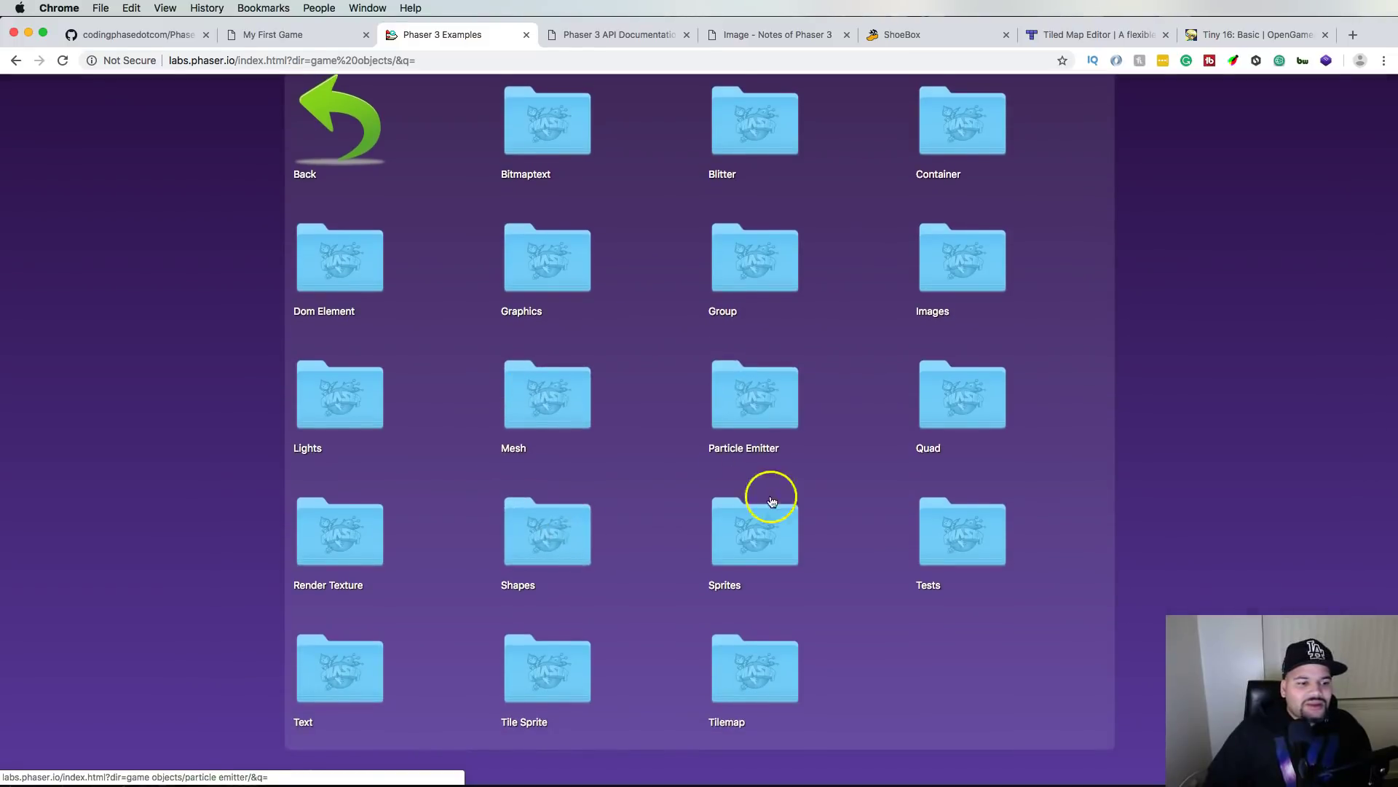
left_click(375, 131)
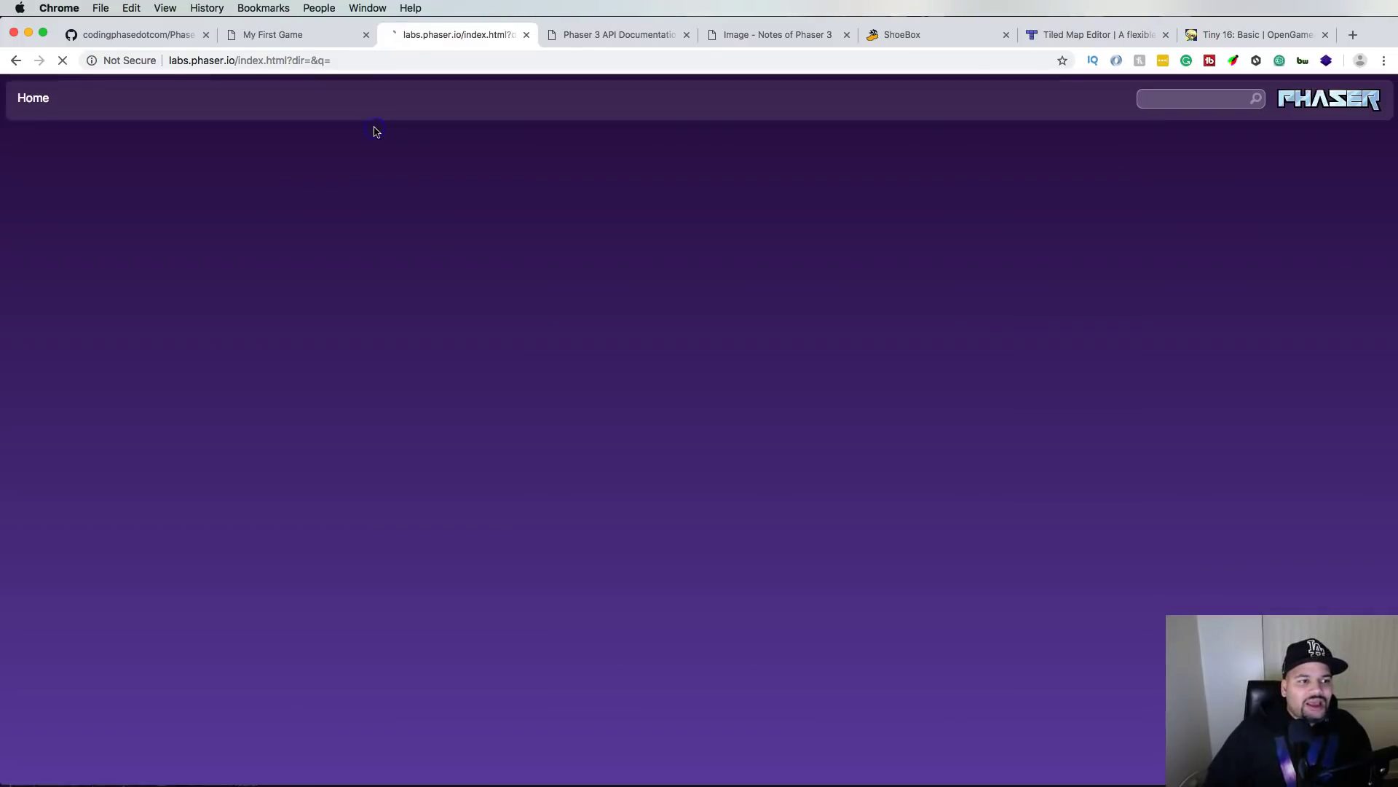
- Search the examples for 'physics' and open the Arcade Group Set Velocity X example
left_click(1228, 99)
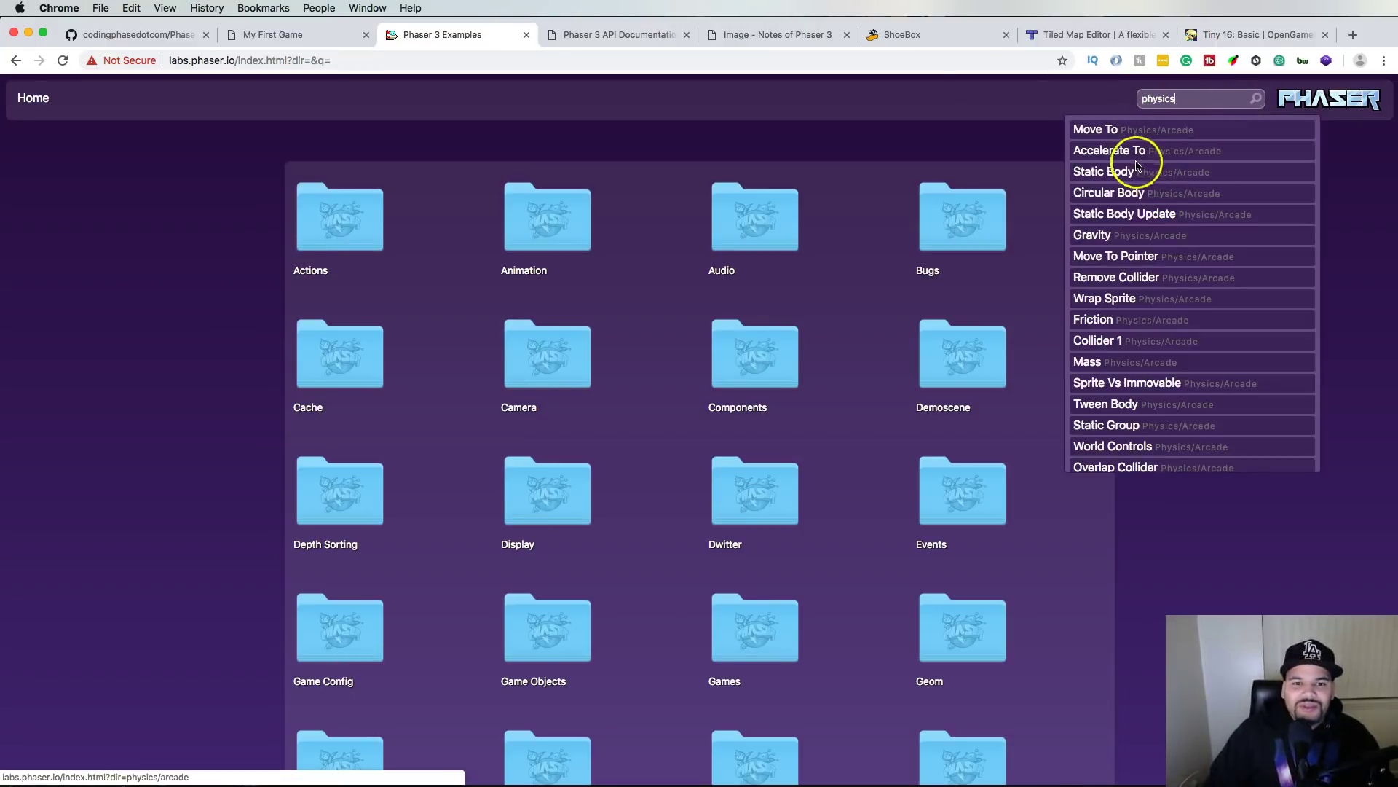
left_click(1152, 178)
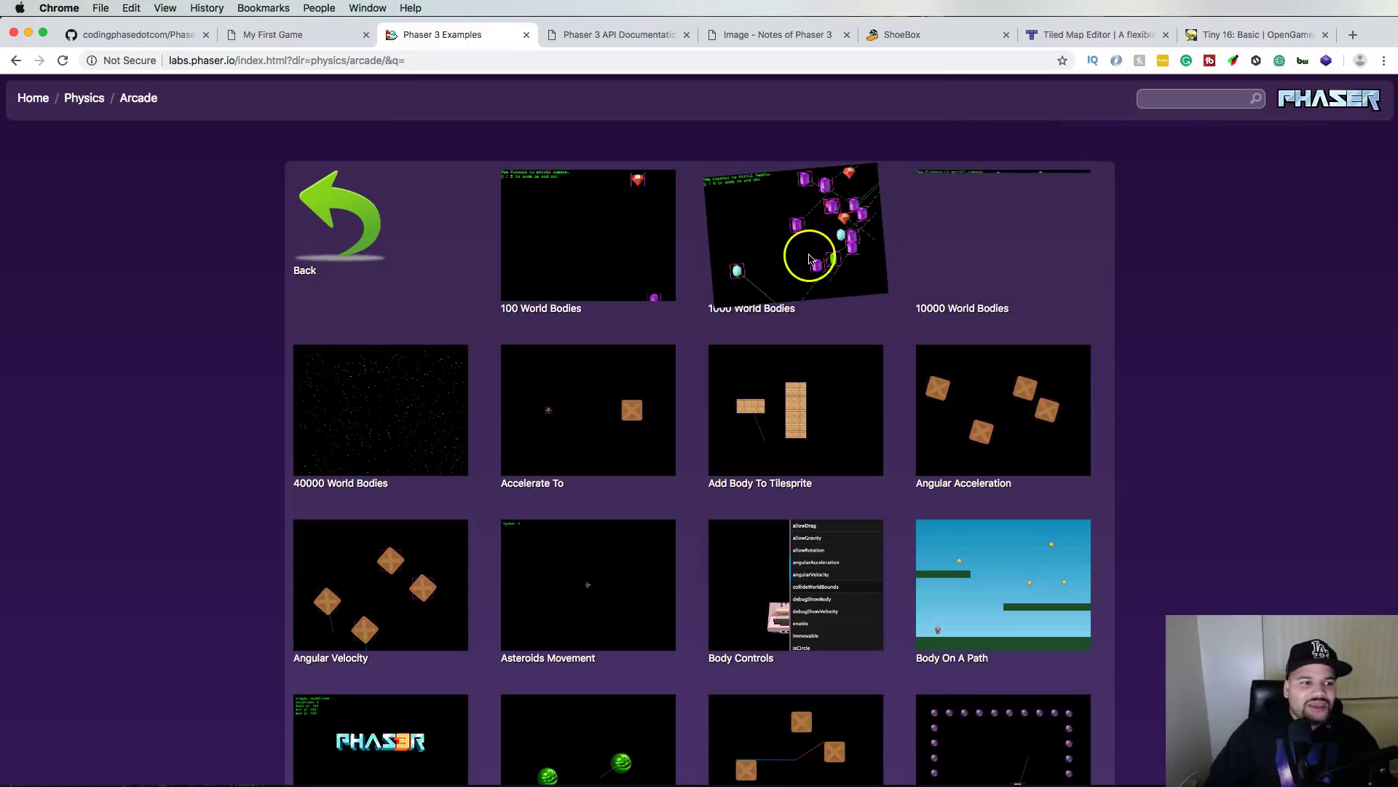
scroll(499, 228, "down", 3)
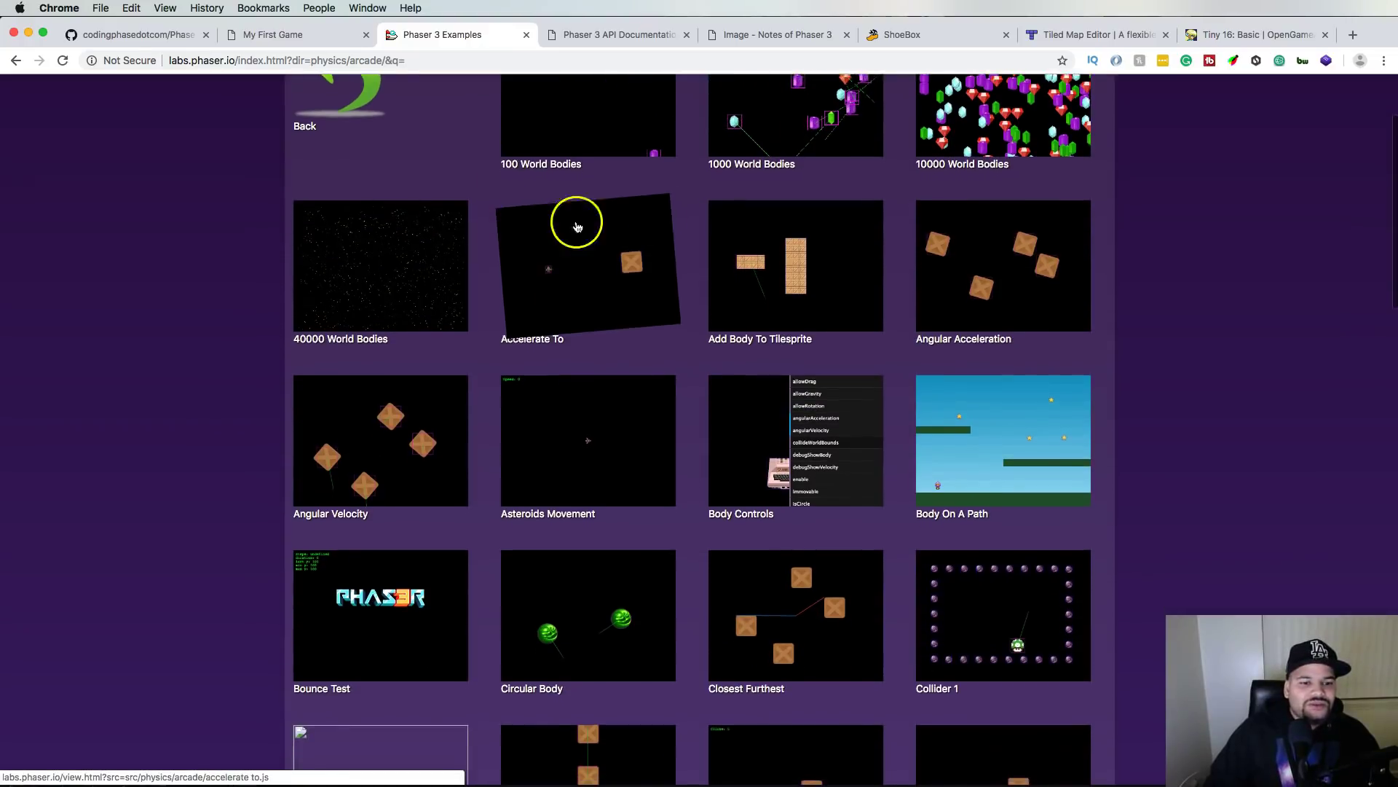
scroll(855, 436, "down", 7)
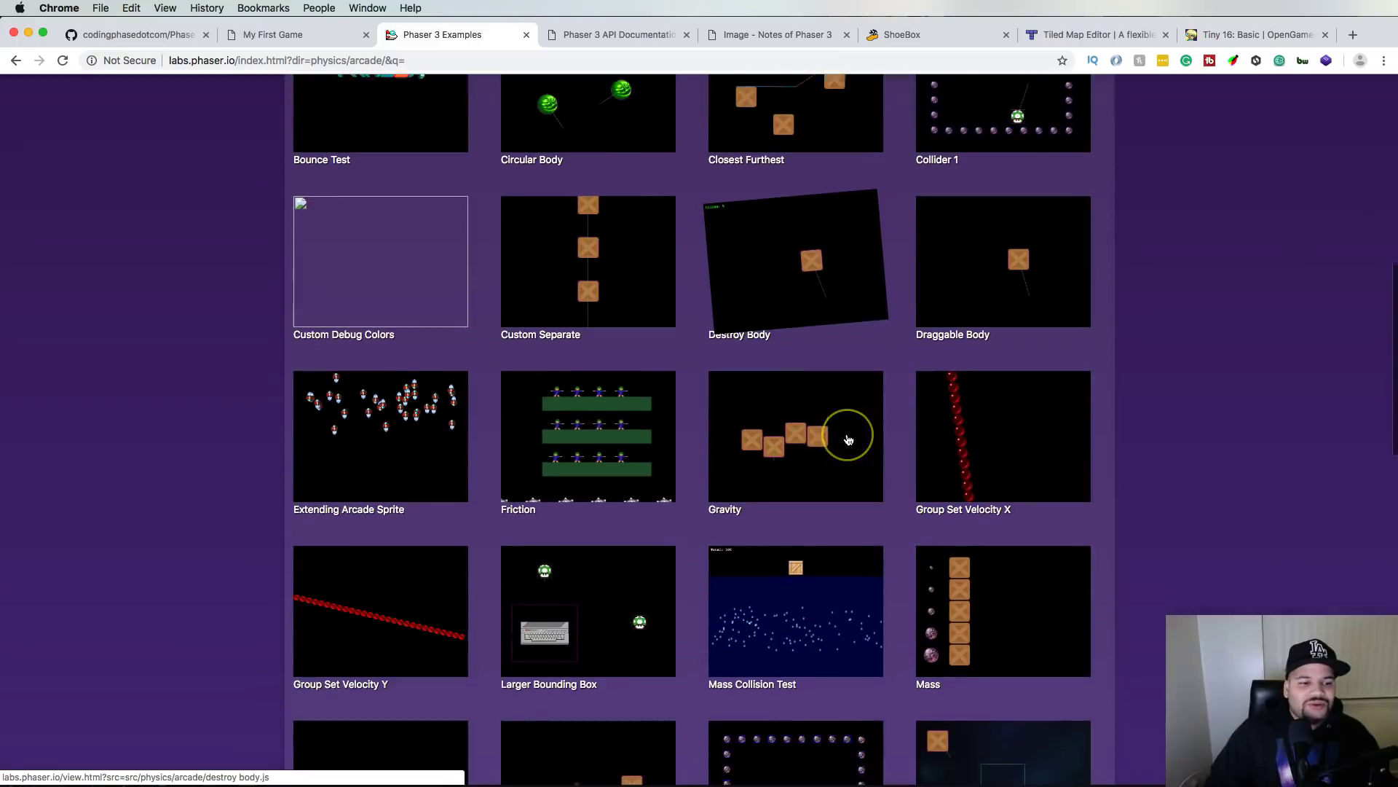
left_click(956, 412)
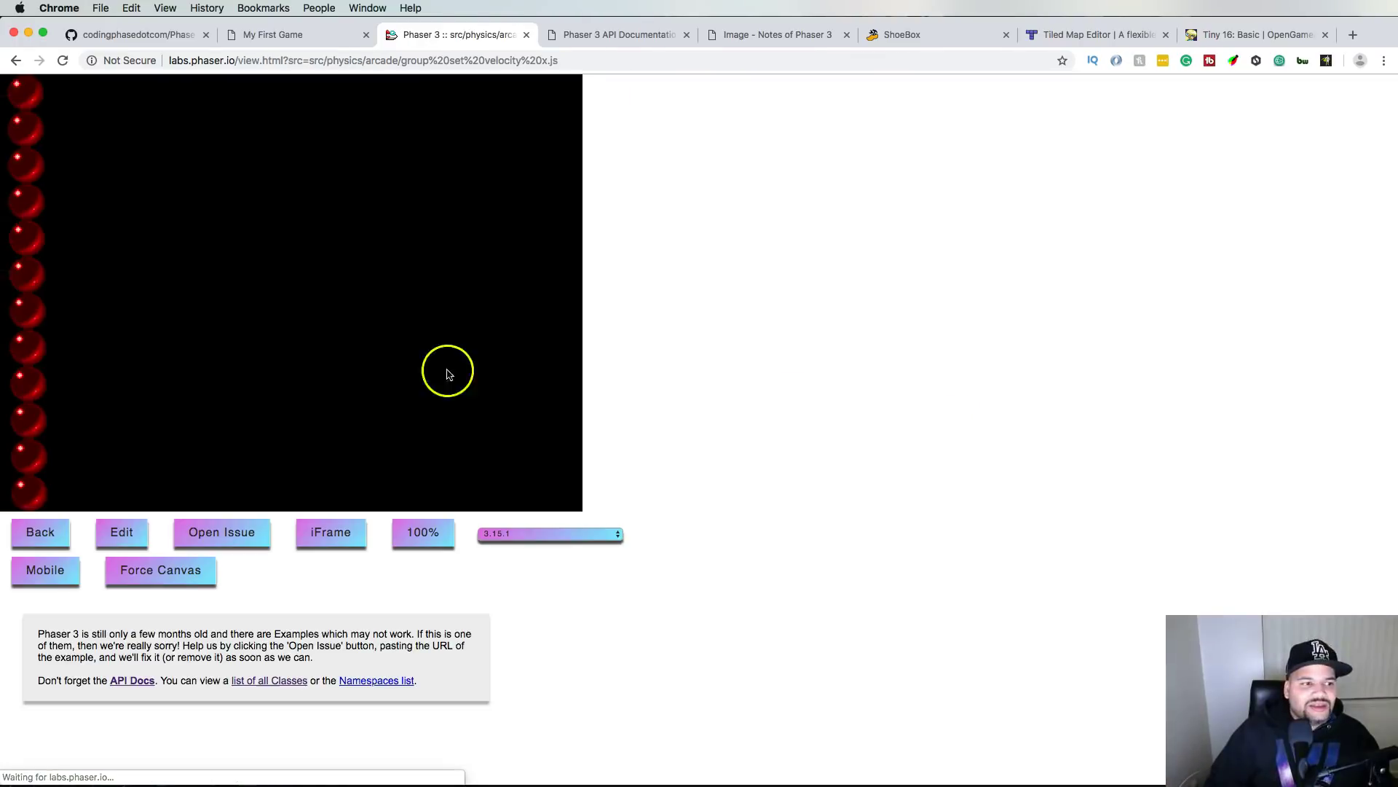
- Open the example in the sandbox, change the grid x value on line 32 from 25 to 120, and rerun
left_click(128, 530)
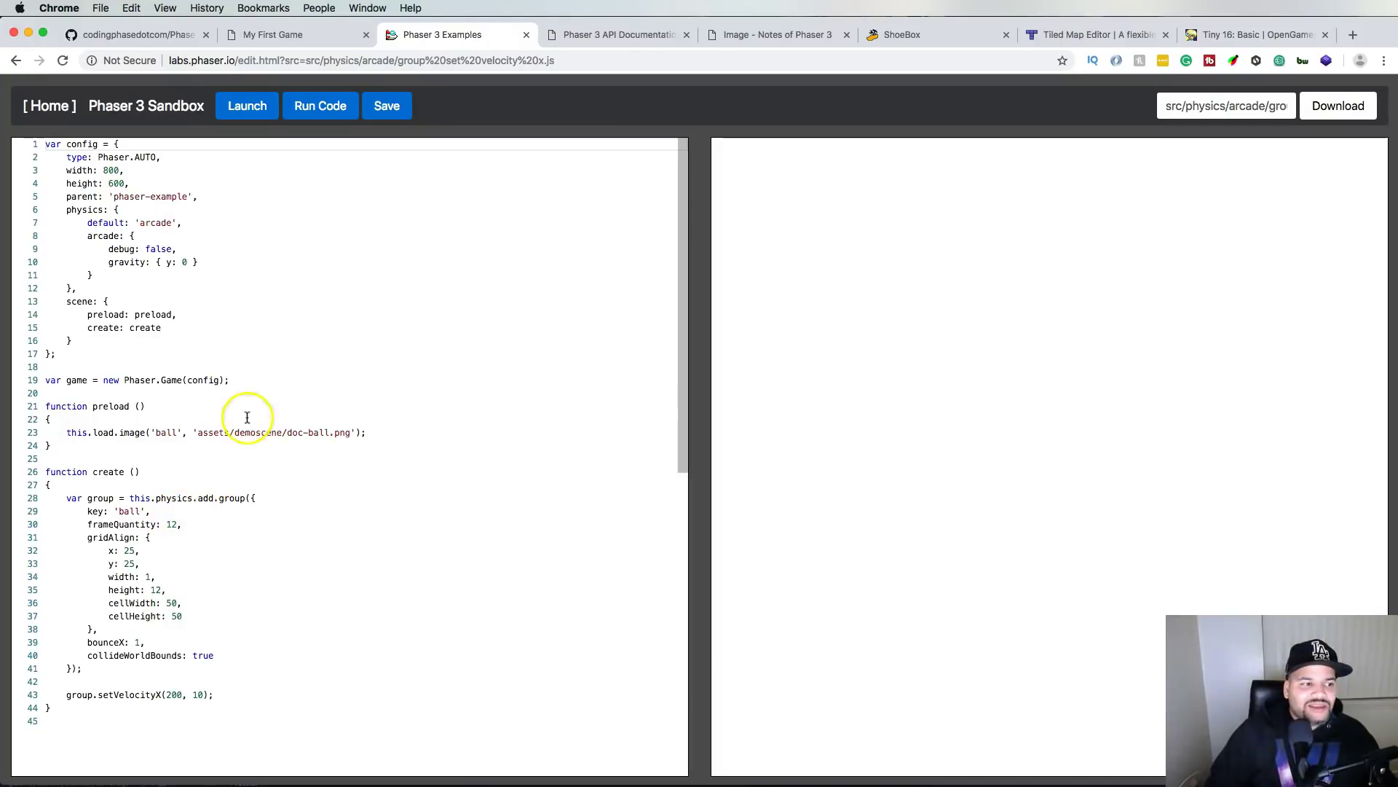
scroll(191, 480, "down", 5)
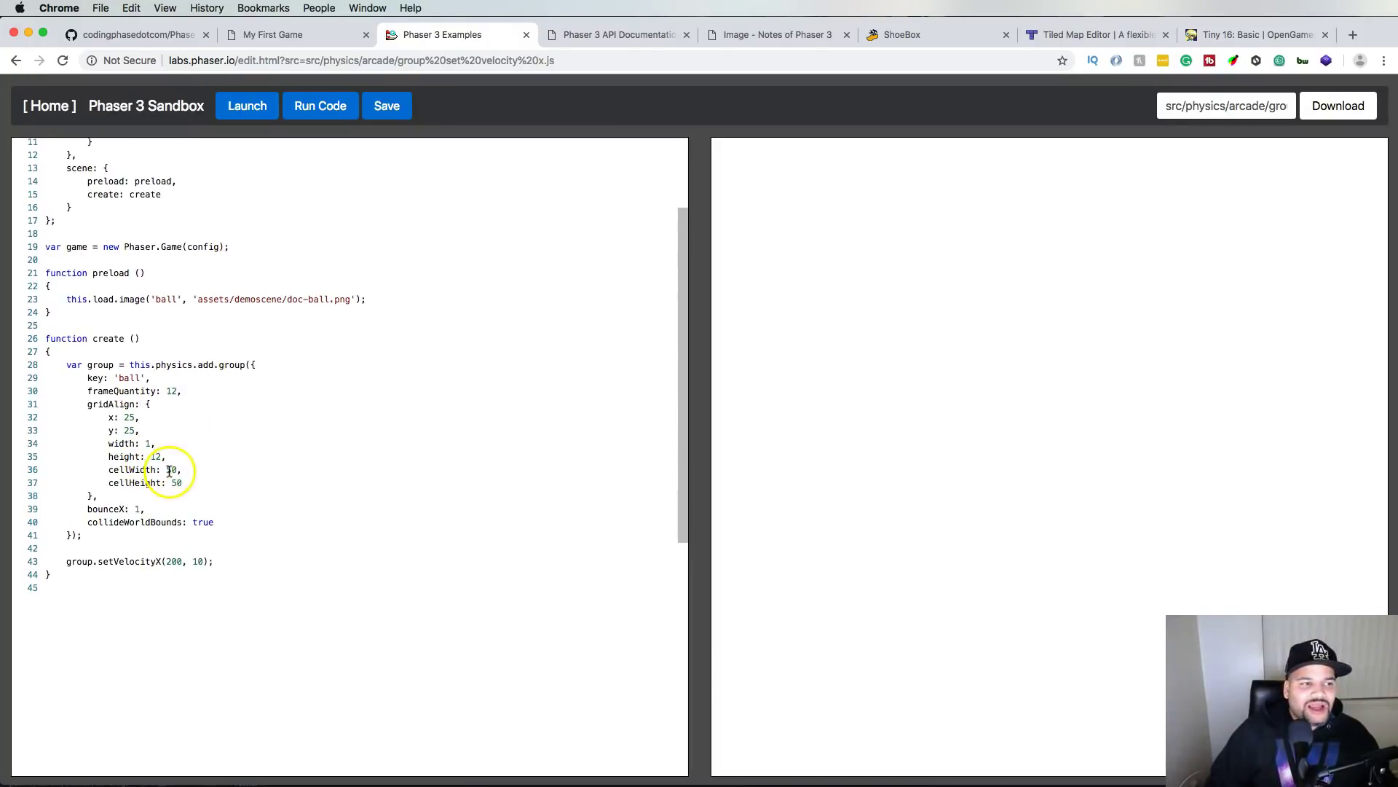
left_click(332, 111)
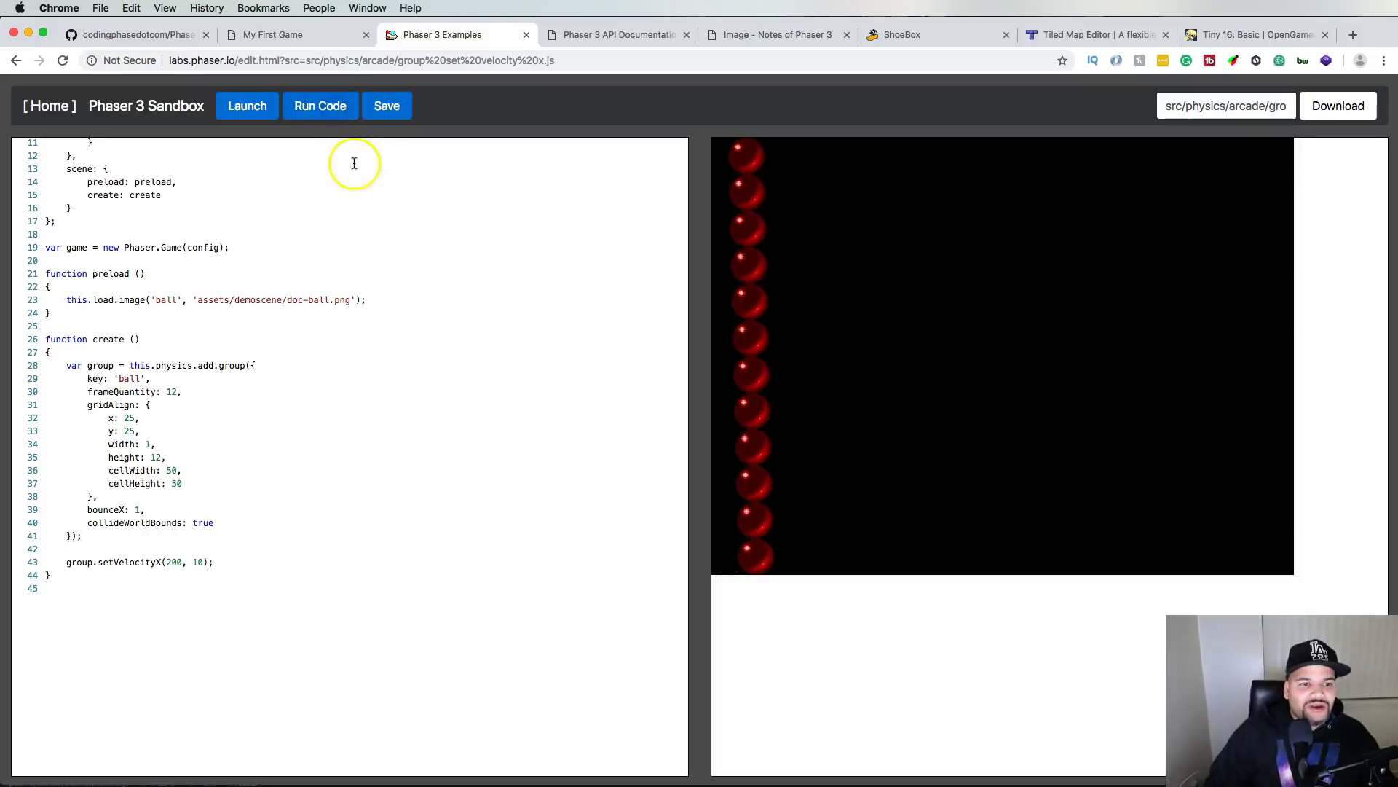
left_click(135, 421)
left_click_drag(135, 420, 124, 420)
type("120")
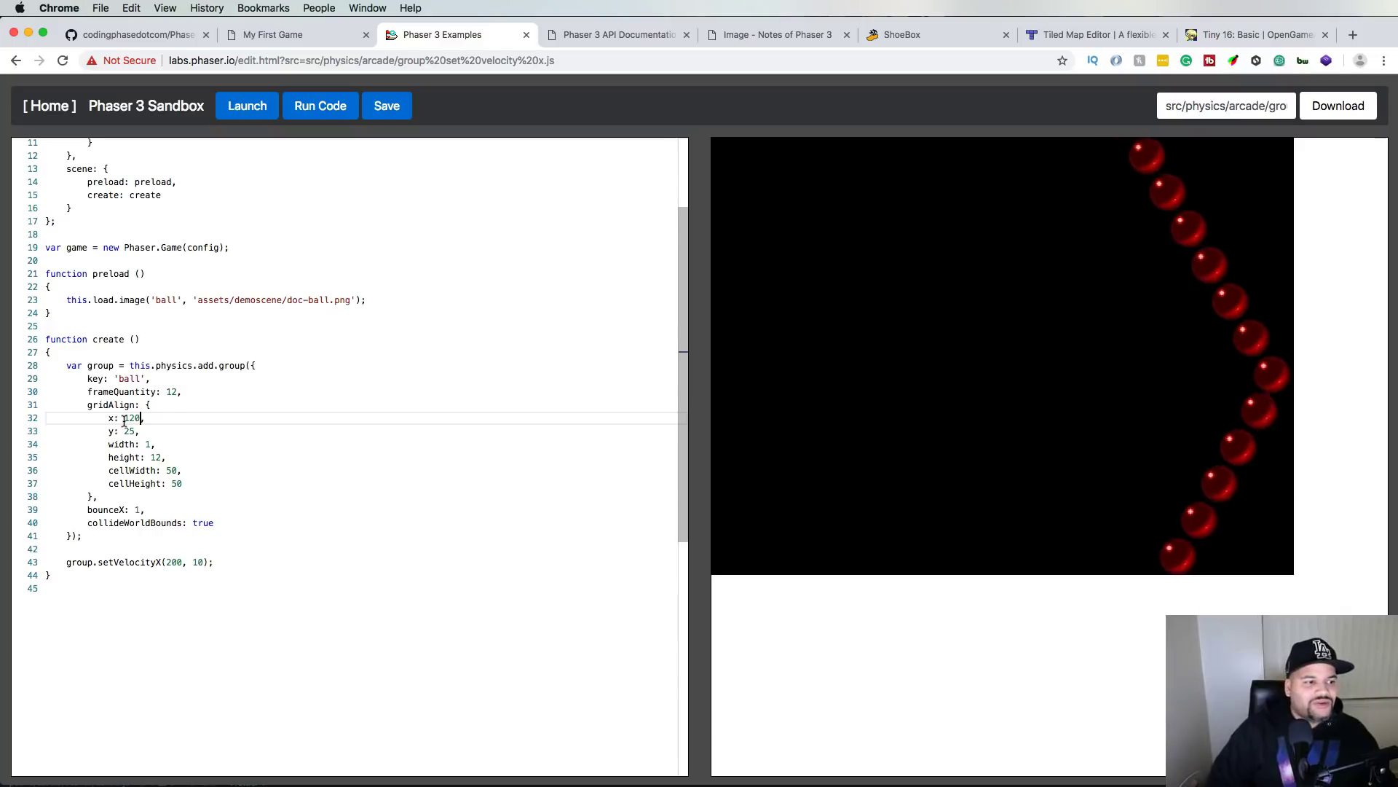
left_click(322, 109)
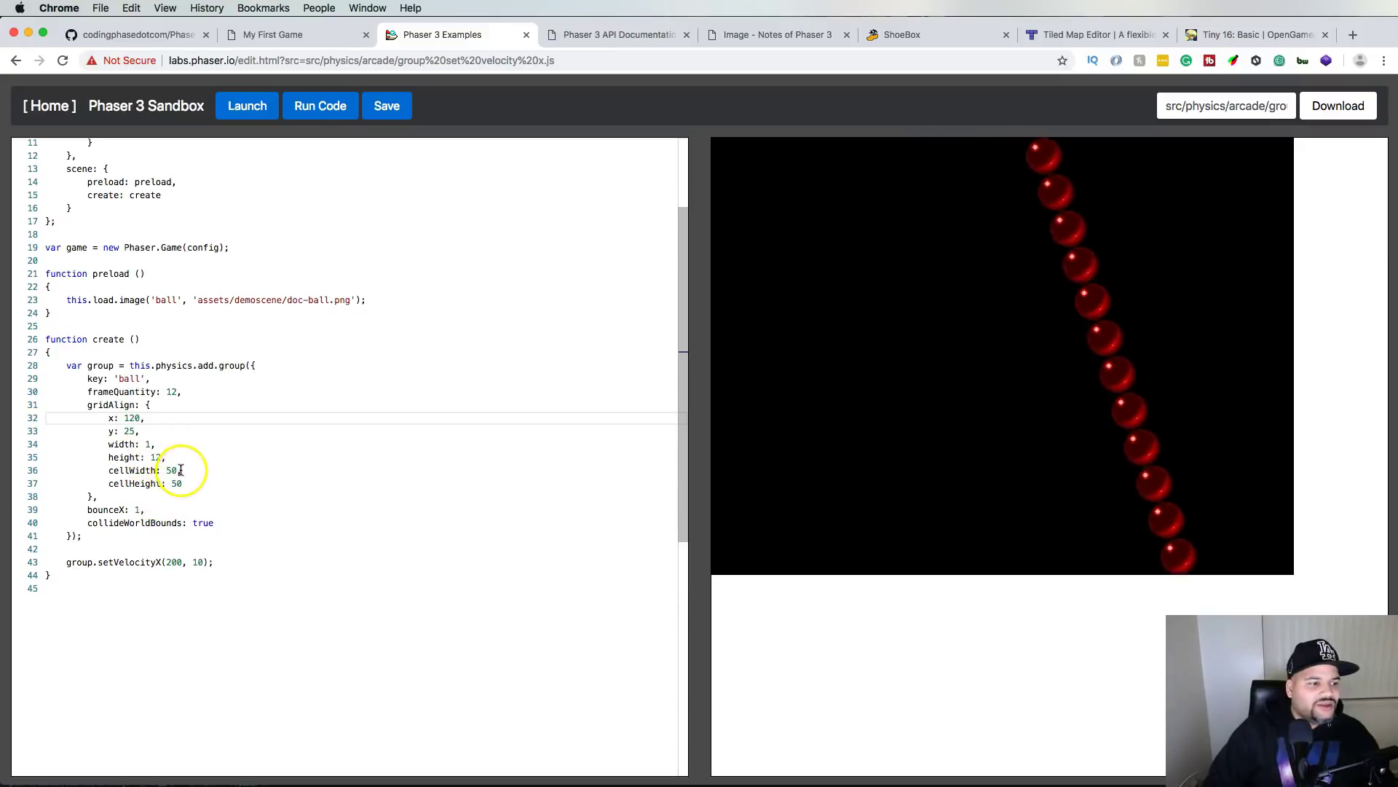
- Change cellWidth on line 36 from 50 to 500 and rerun the preview
left_click_drag(176, 470, 164, 470)
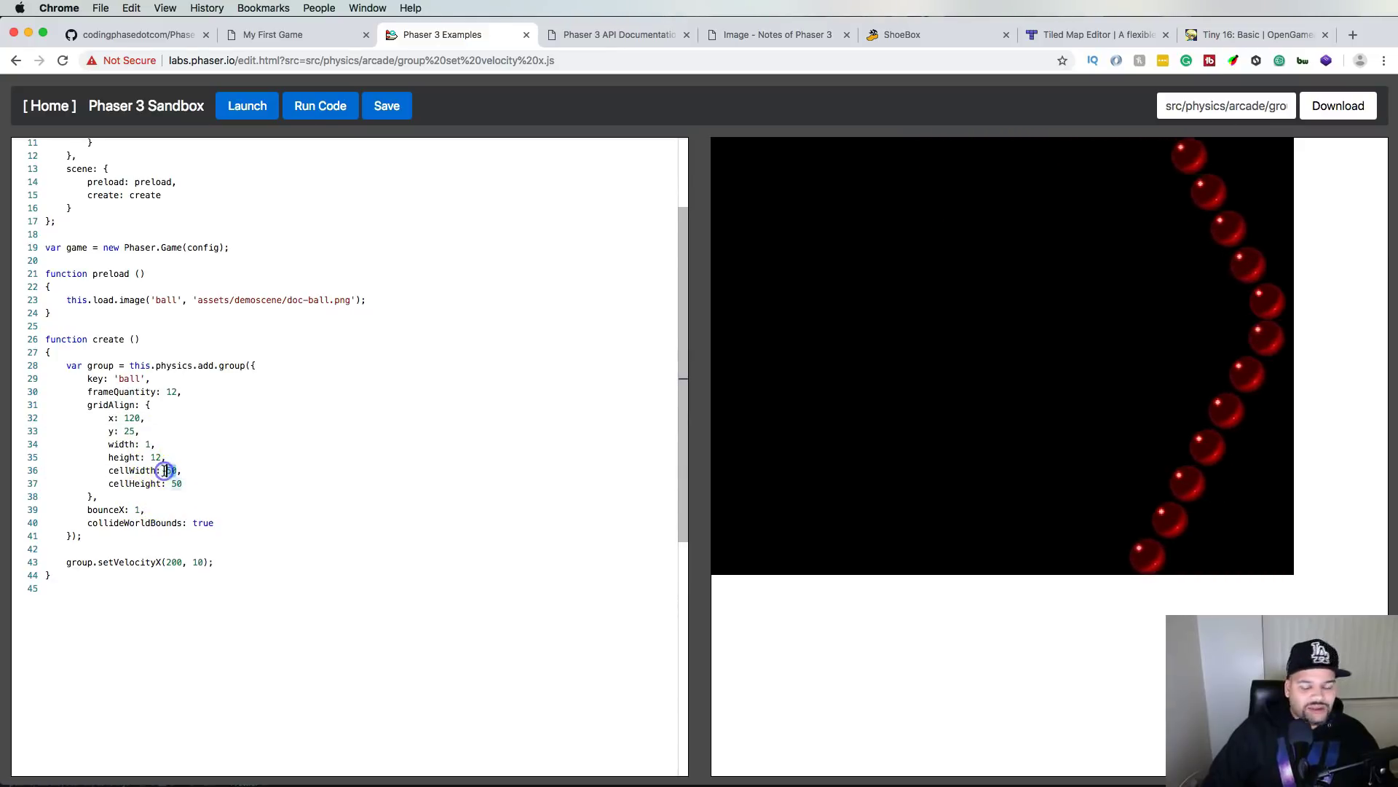
type("500")
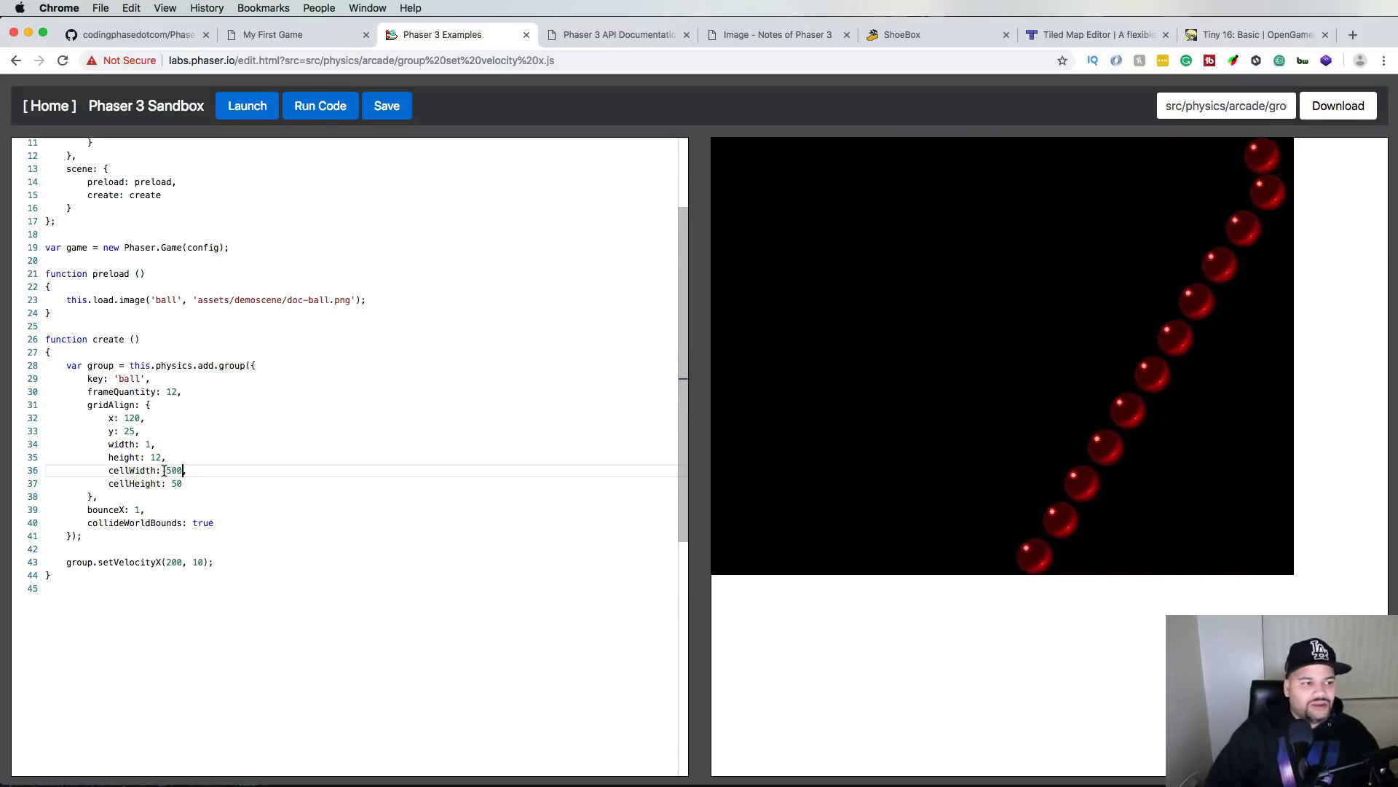
left_click(263, 117)
left_click(303, 109)
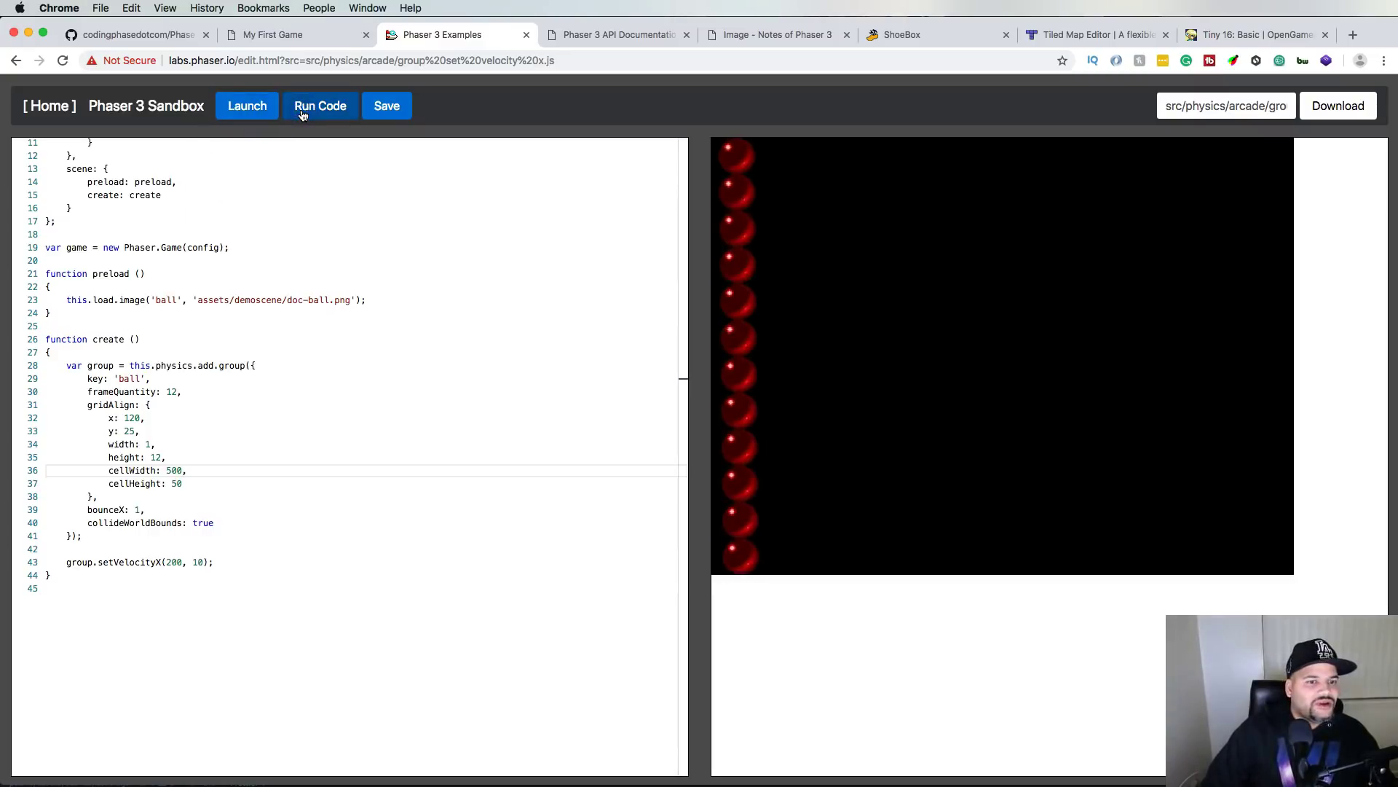
- Set setVelocityX on line 43 from 200 to 500, rerun, and return to the examples index
left_click(171, 564)
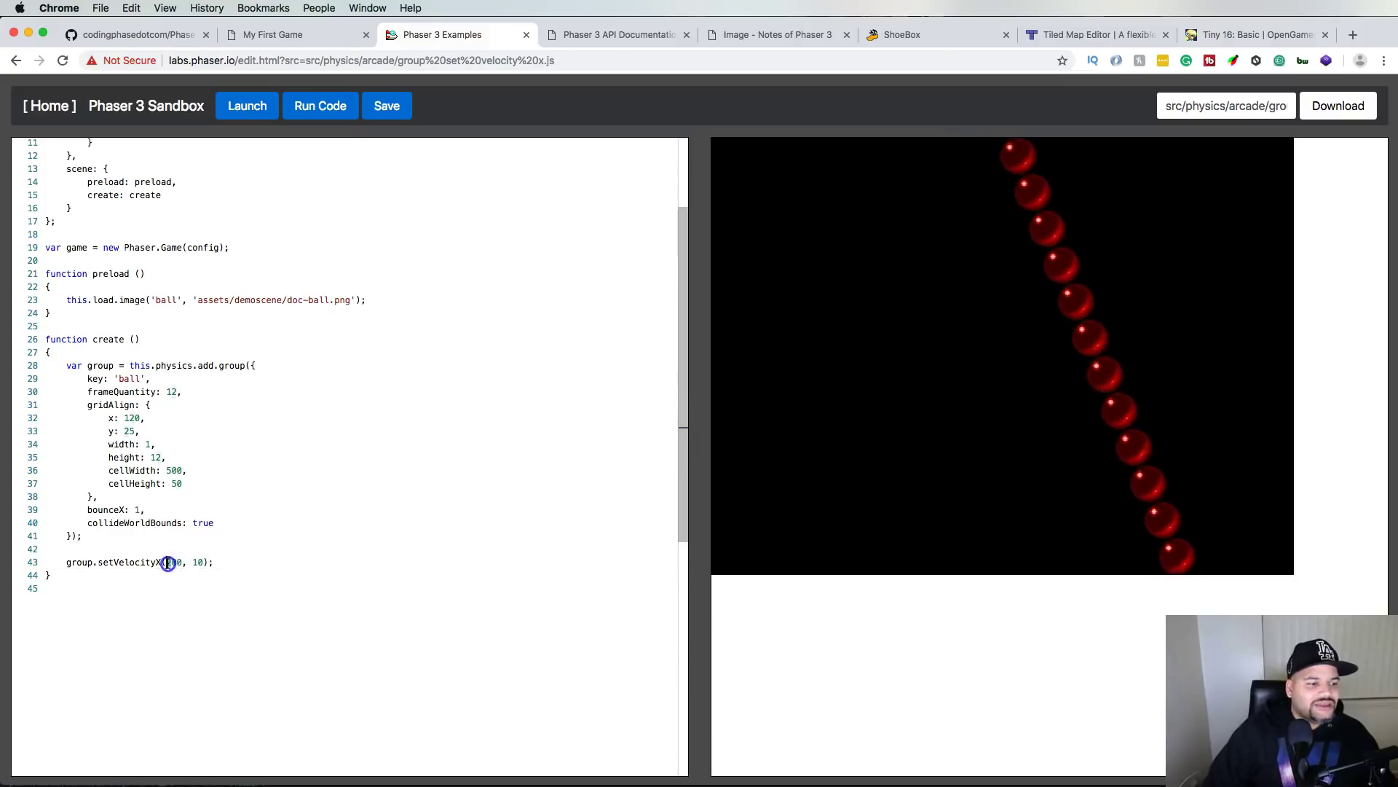
double_click(169, 563)
type("500")
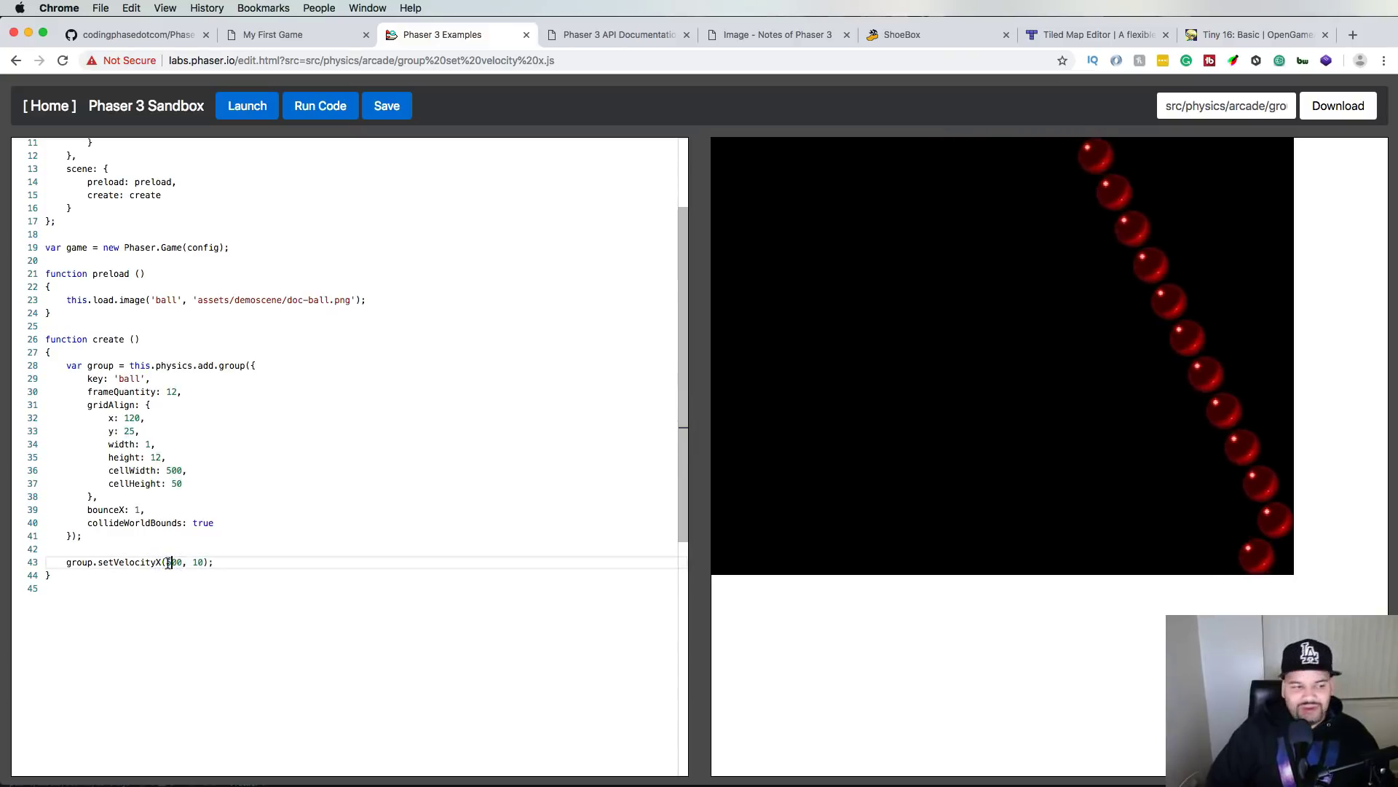
left_click(329, 116)
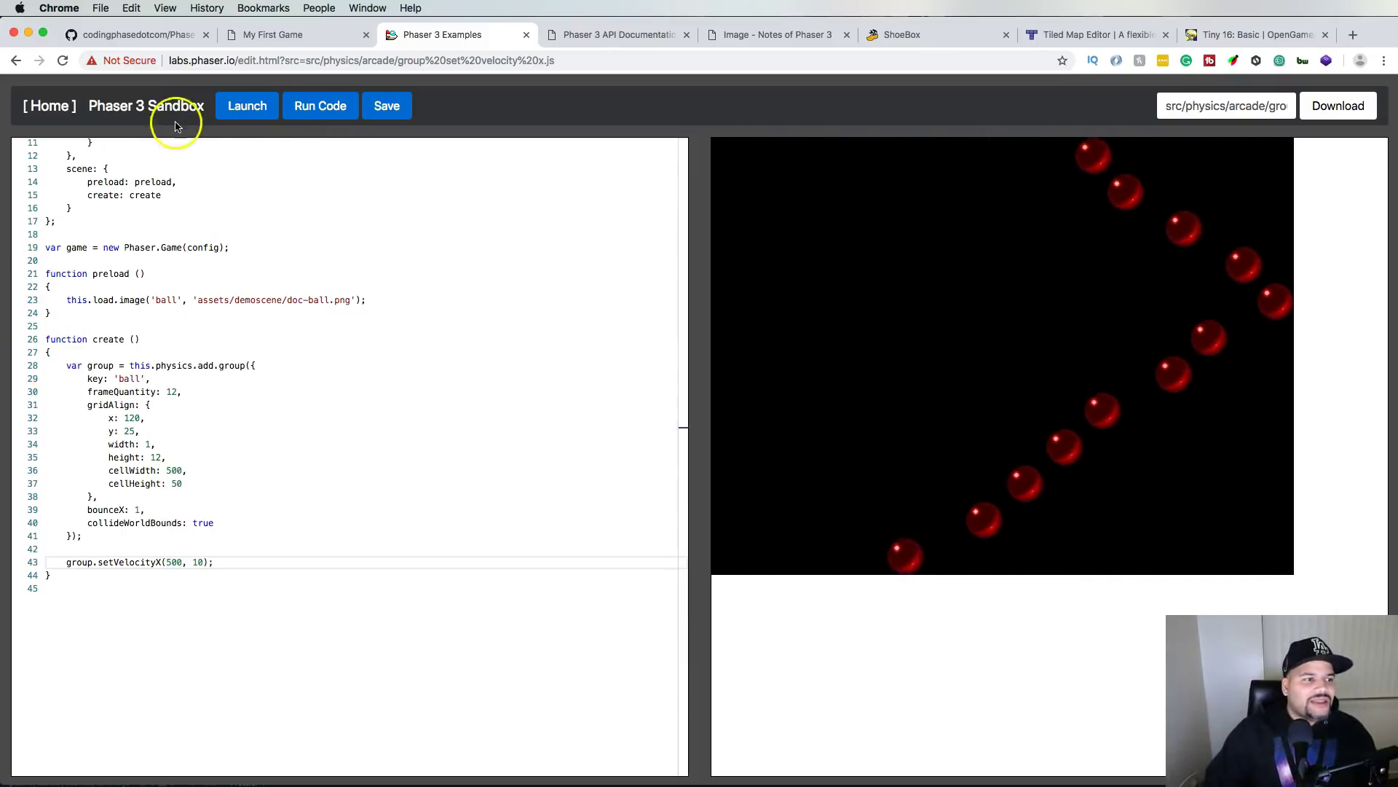
left_click(53, 108)
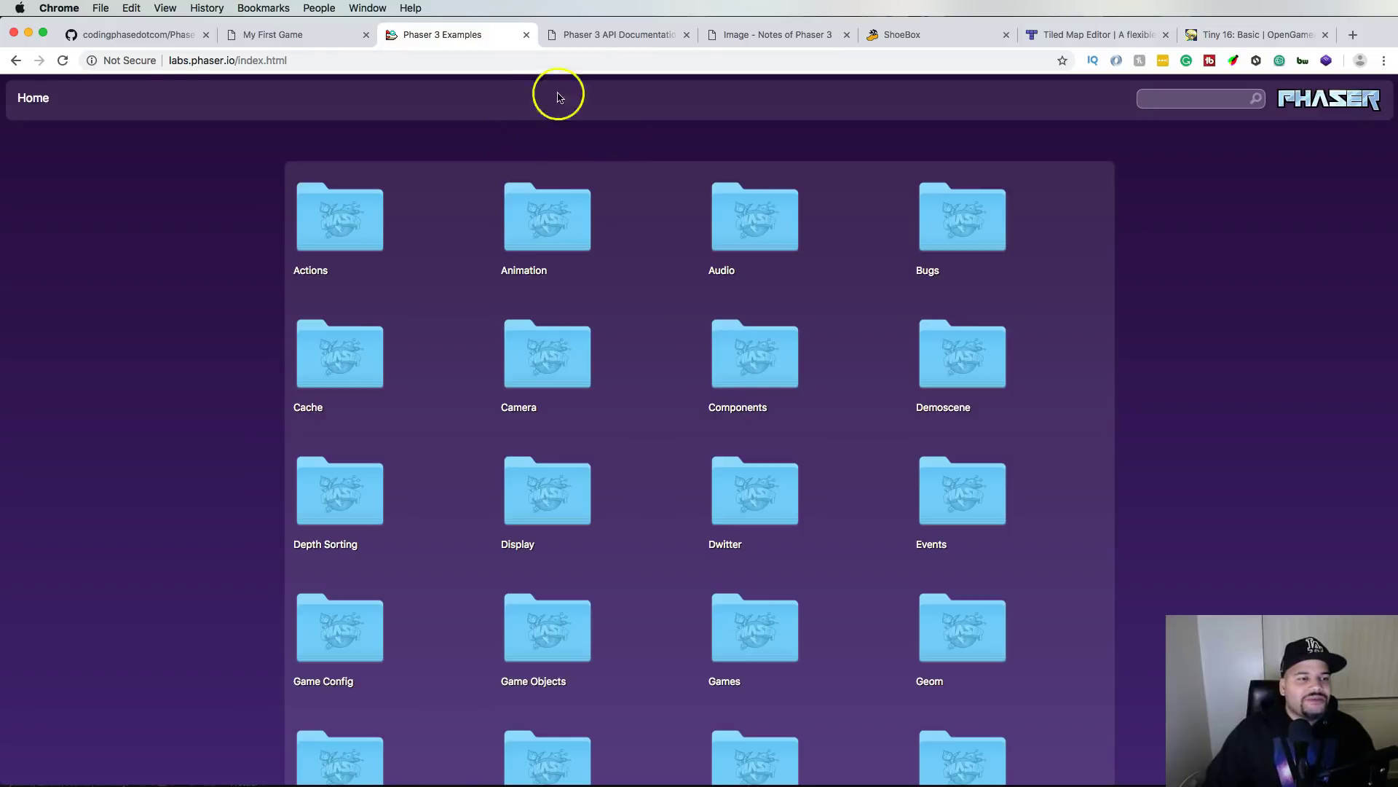
- Leave the examples and load phaser.io via the 'phas' address-bar suggestion
left_click(16, 61)
right_click(16, 60)
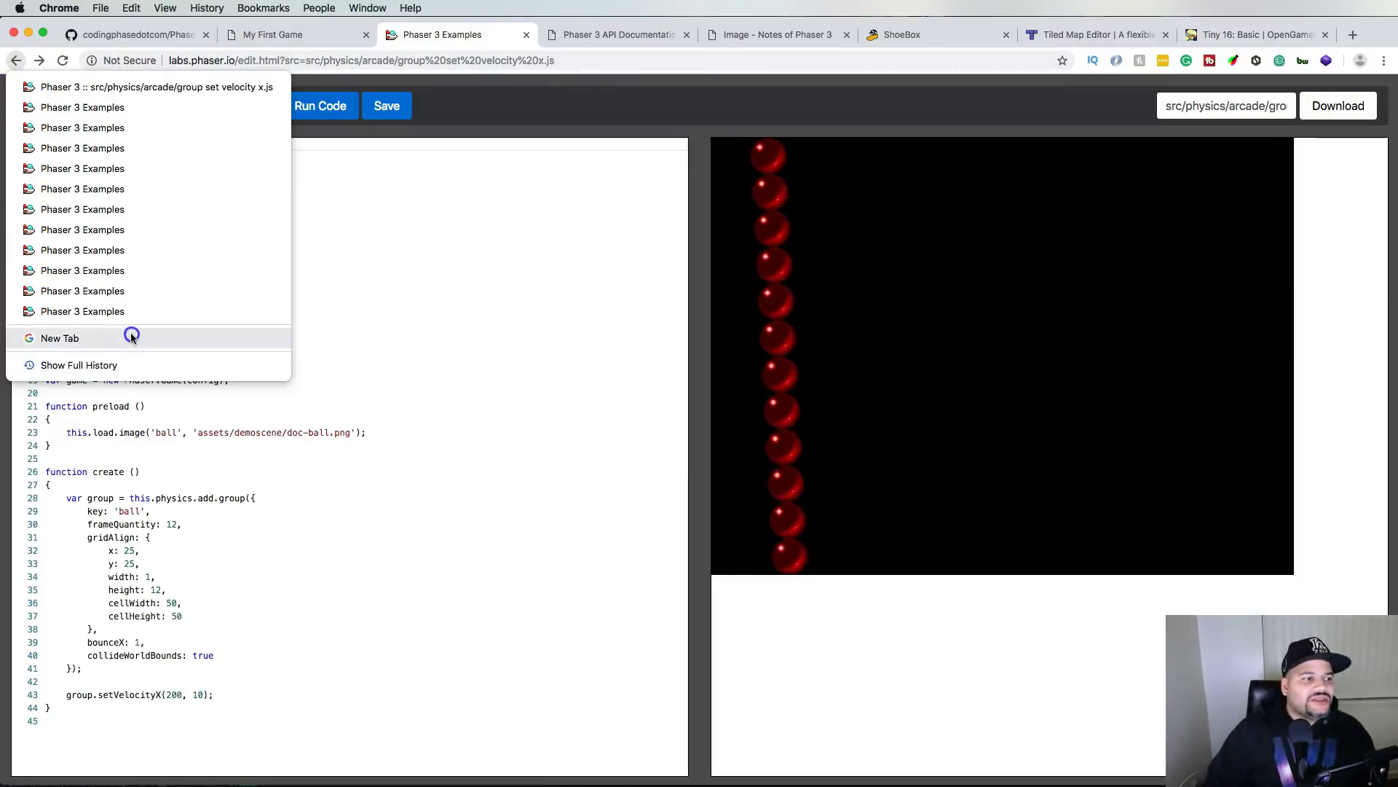
left_click(408, 68)
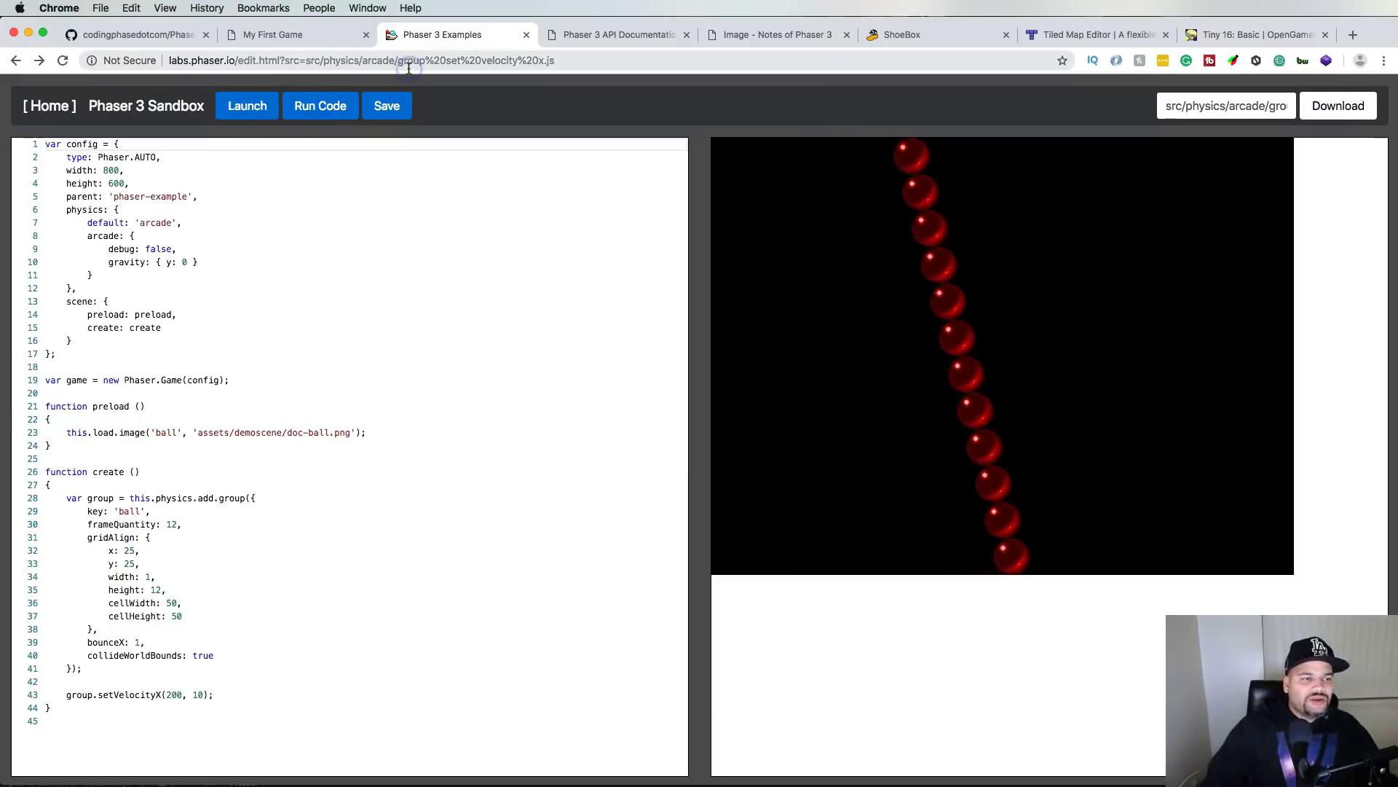
type("phaser.io")
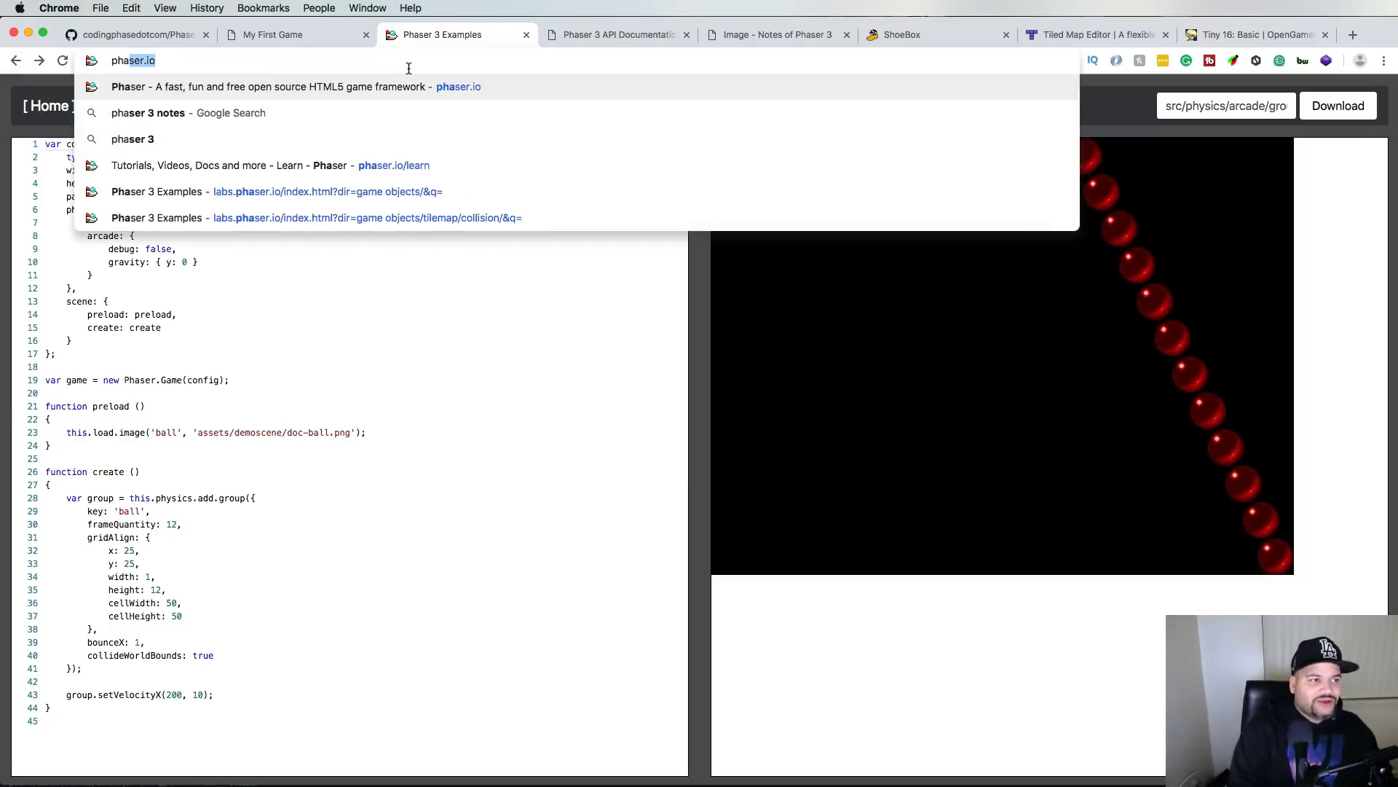
key("Return")
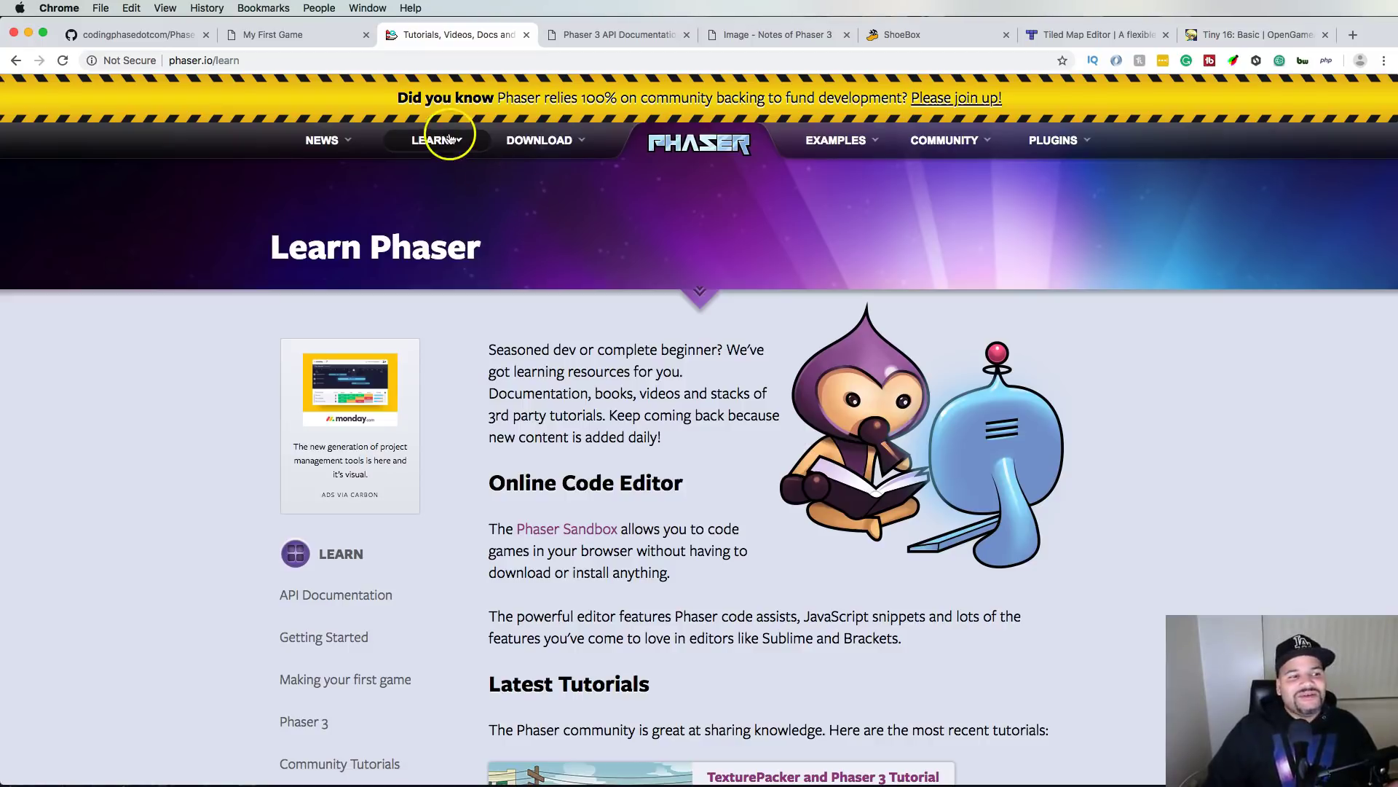
- Open the Welcome to Phaser 3 page from the Learn sidebar and scroll through it
scroll(468, 265, "down", 2)
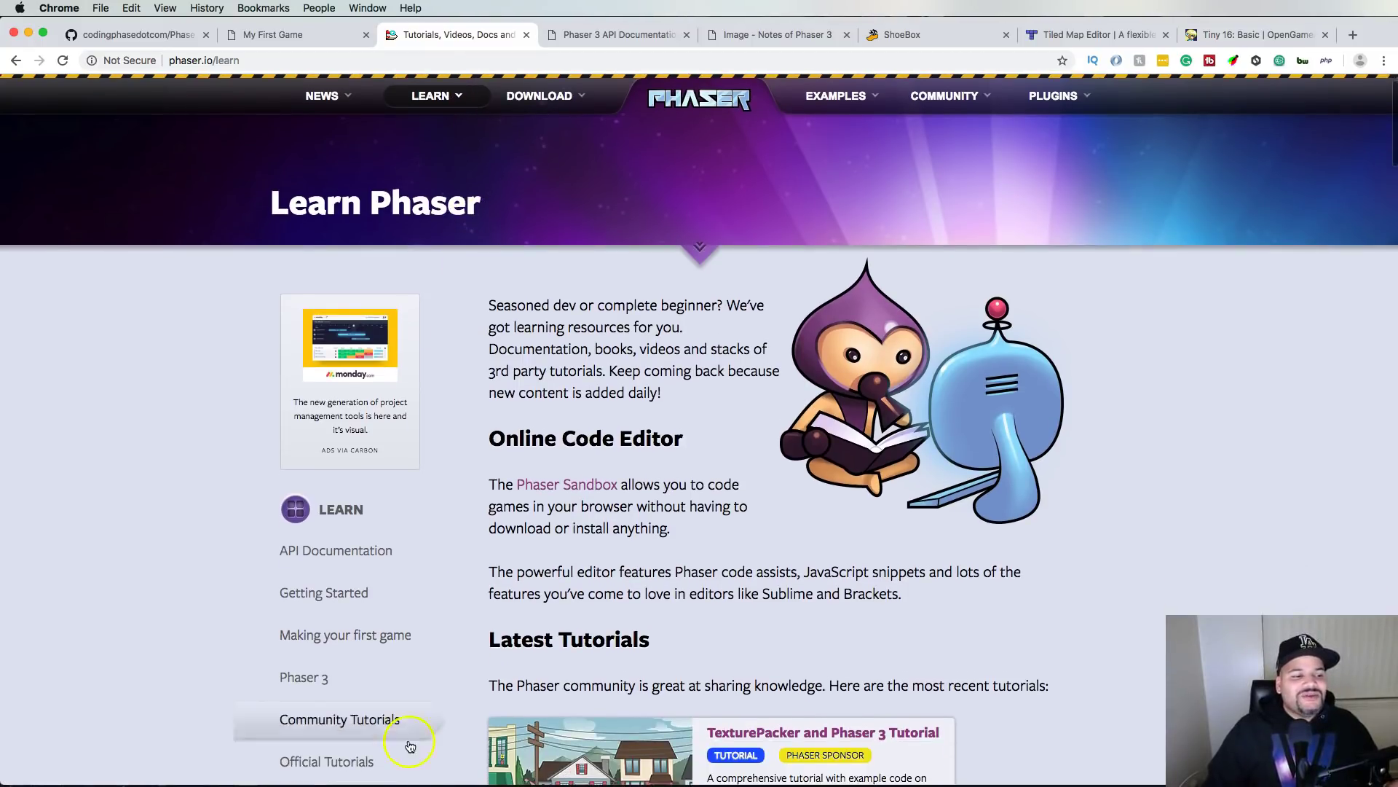
left_click(366, 665)
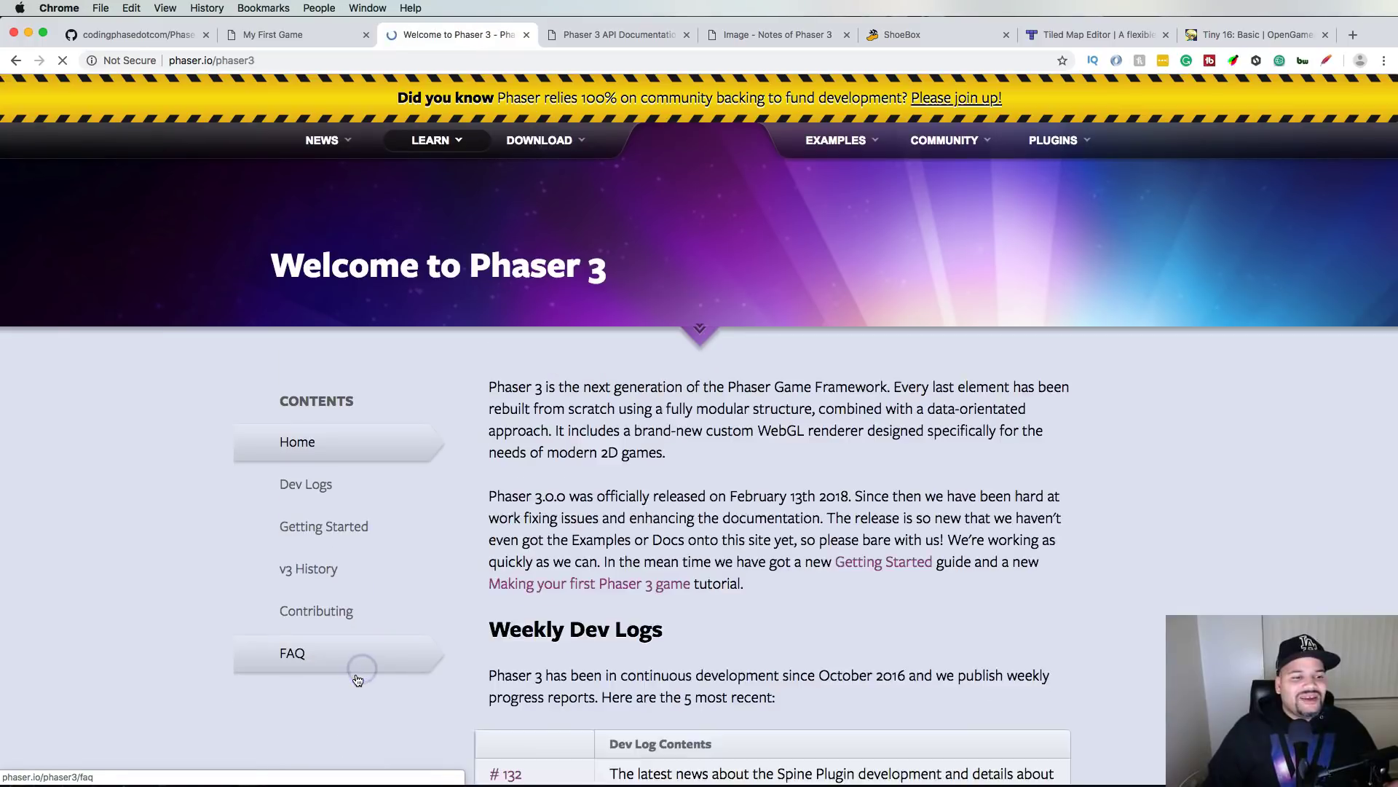
scroll(639, 542, "down", 1)
right_click(492, 463)
right_click(478, 457)
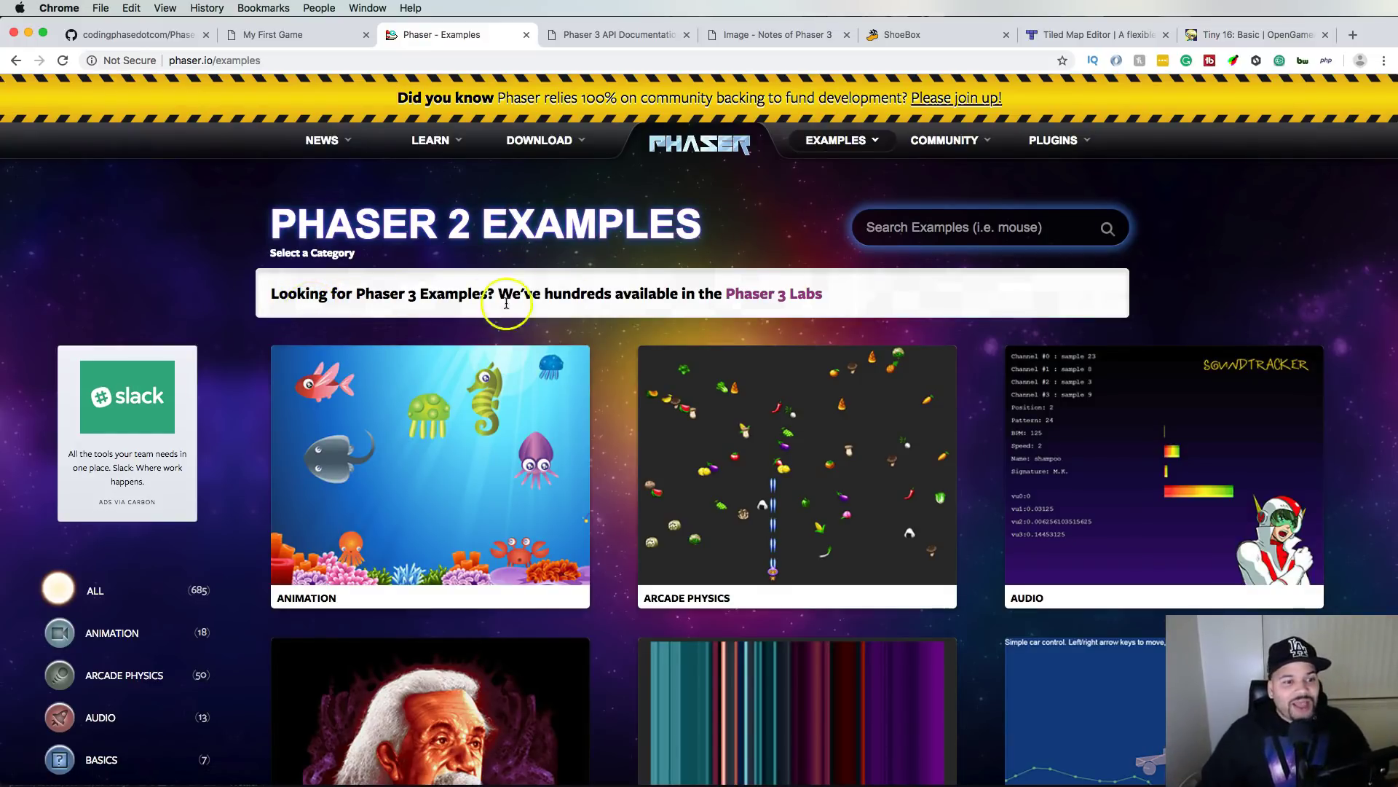
- Visit Phaser 3 Labs, return to the Phaser 2 Examples page, and scroll through its categories
left_click(766, 299)
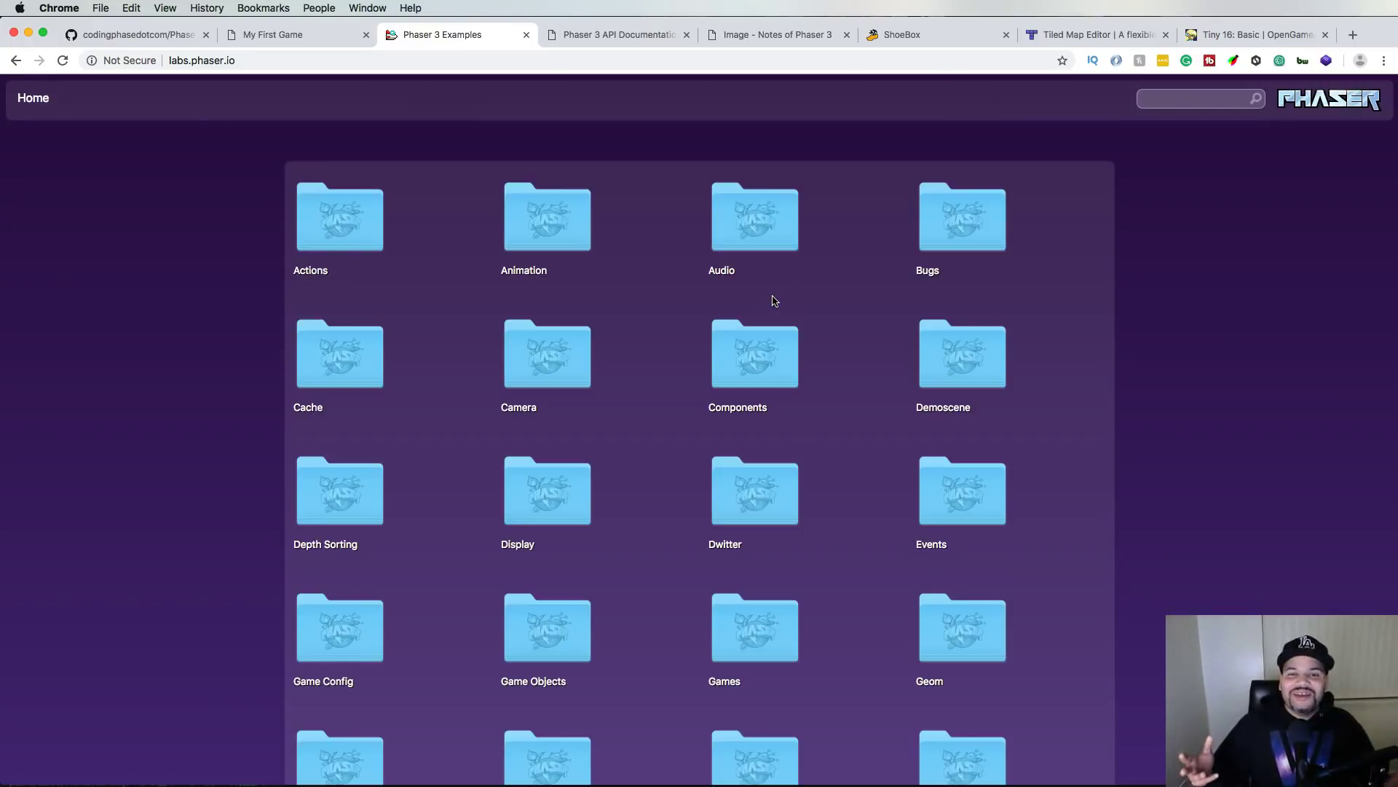
left_click(16, 61)
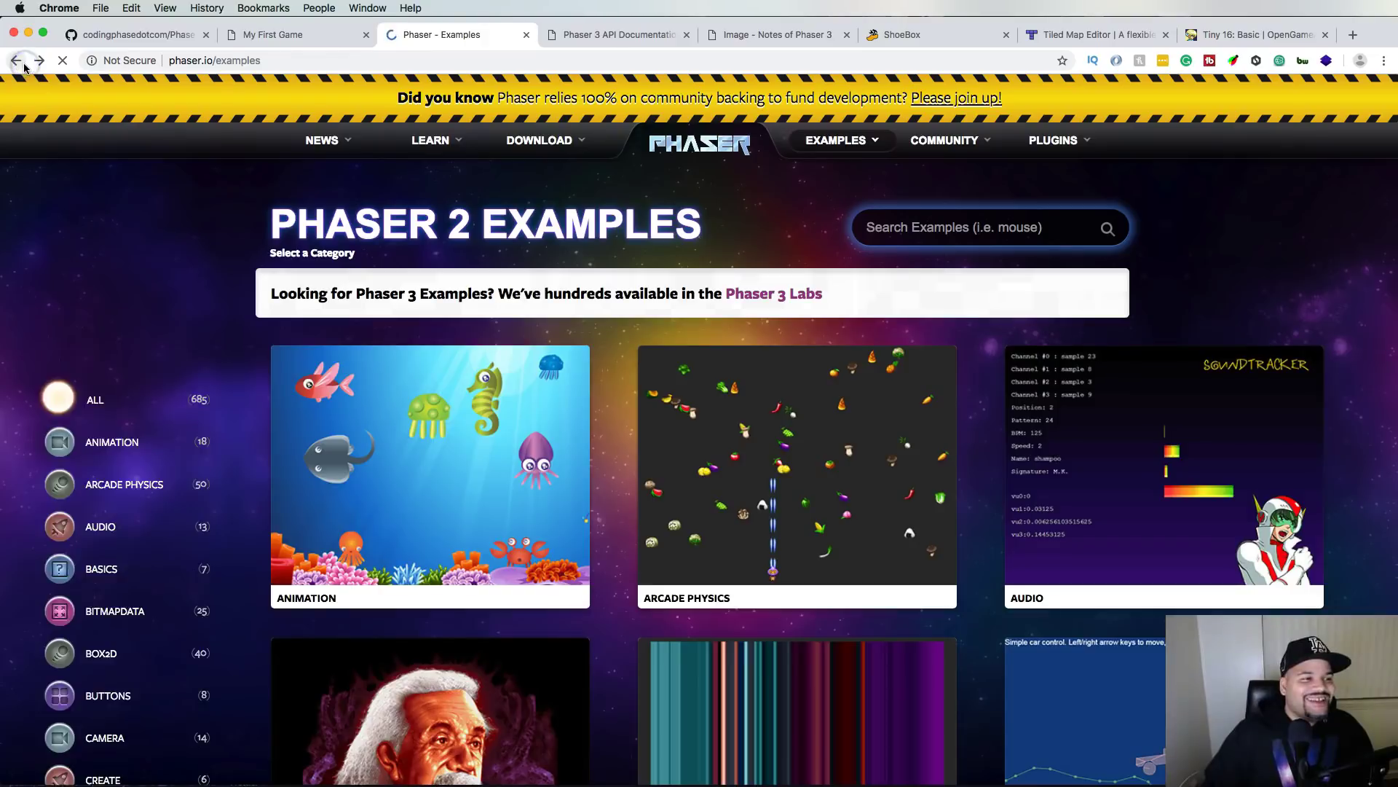
scroll(733, 397, "down", 3)
scroll(733, 397, "down", 10)
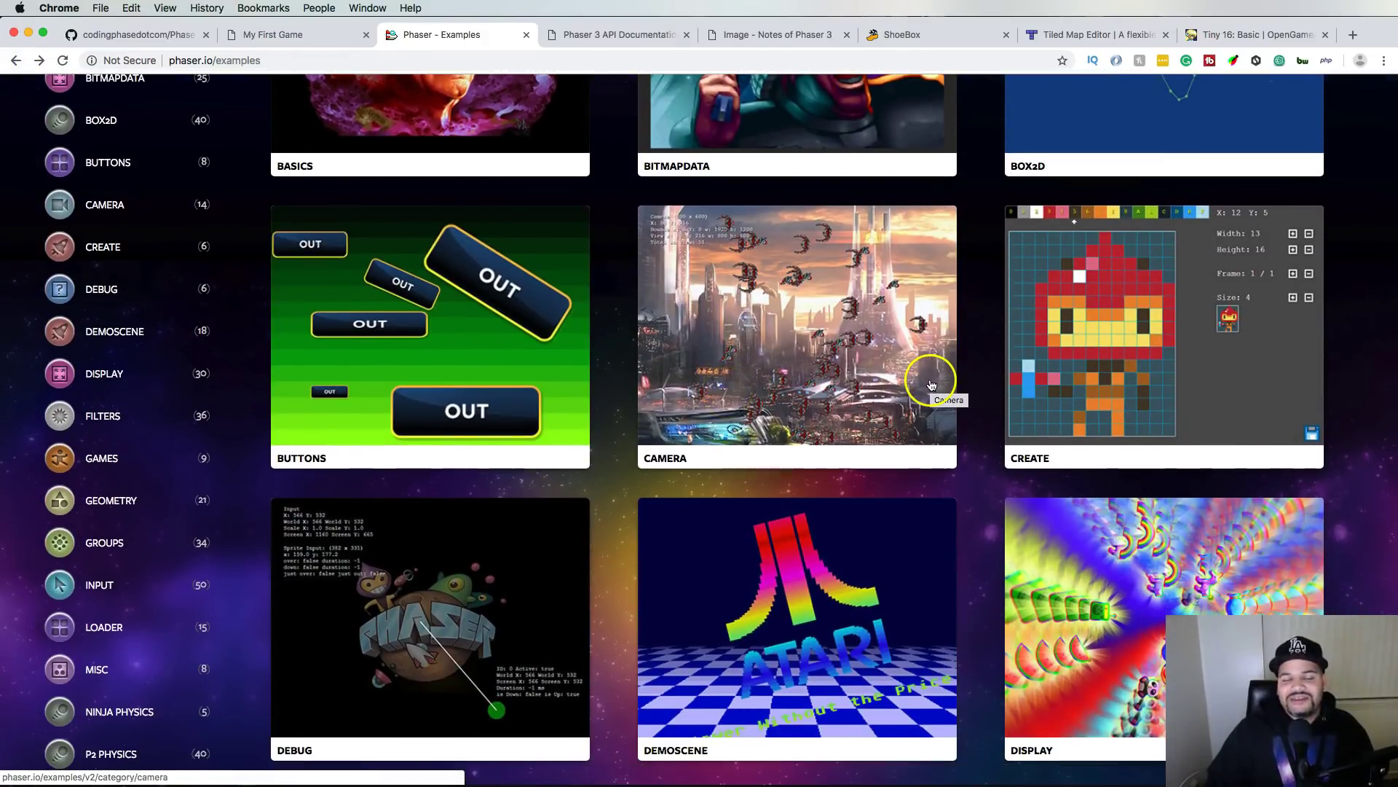
scroll(931, 383, "down", 8)
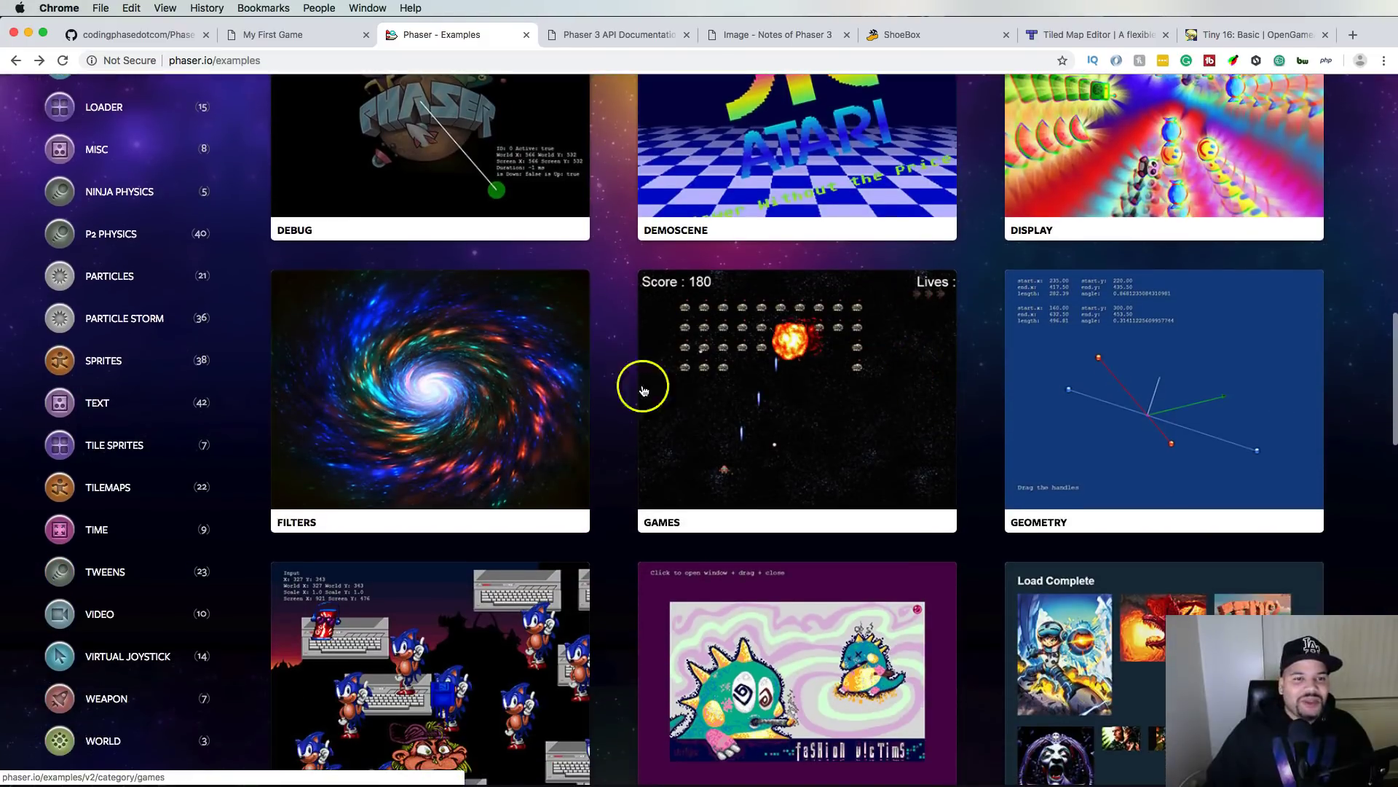
- Switch between the API Documentation and Notes of Phaser 3 tabs, ending on the ShoeBox tab
left_click(622, 36)
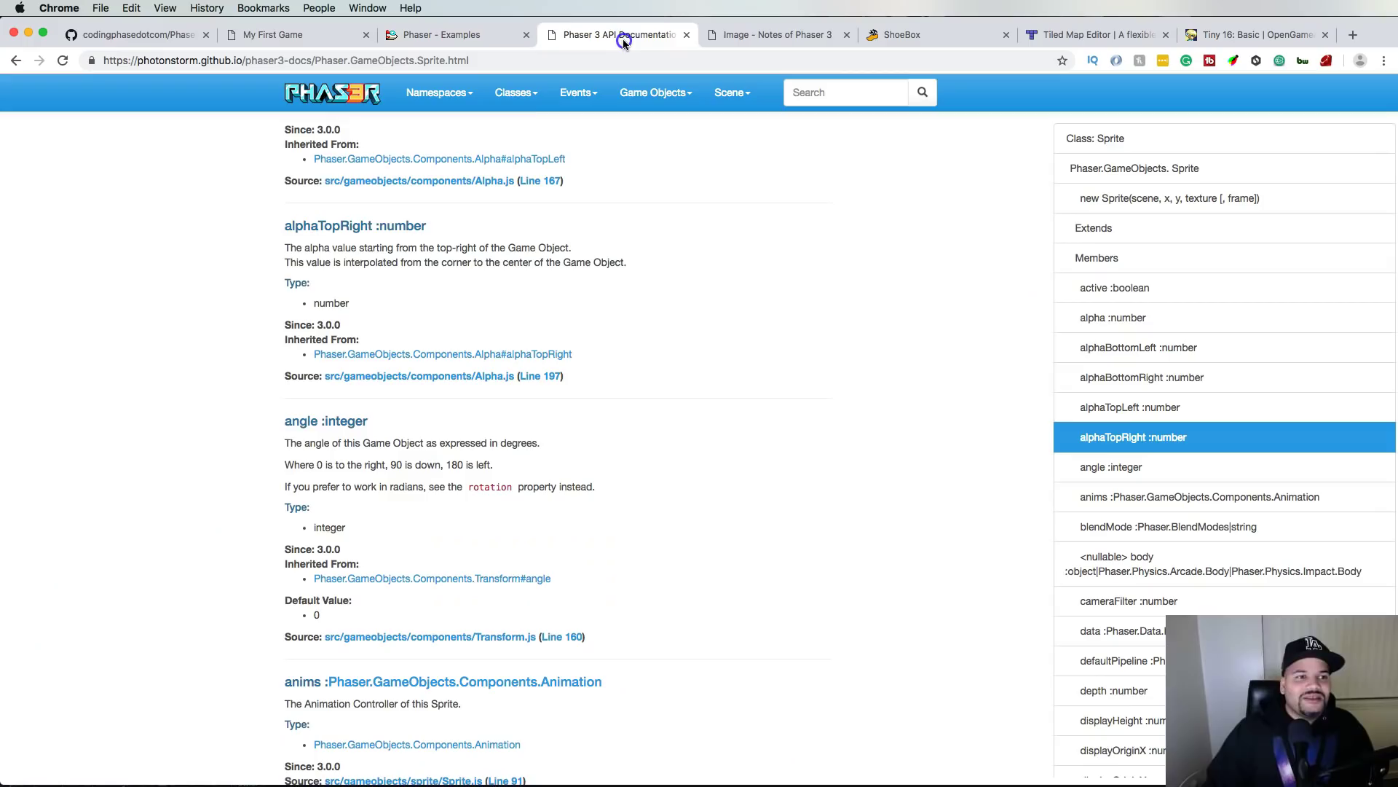
left_click(812, 42)
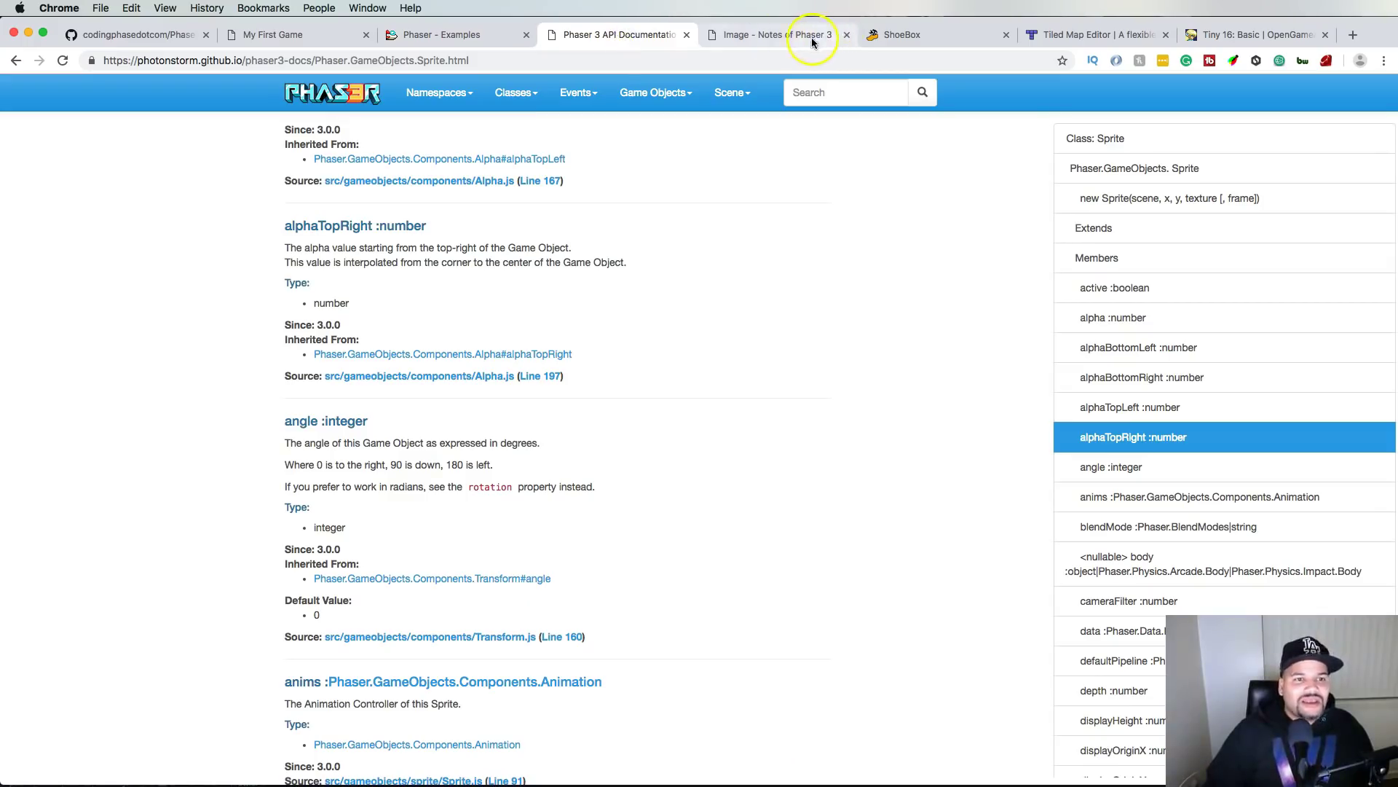
left_click(789, 34)
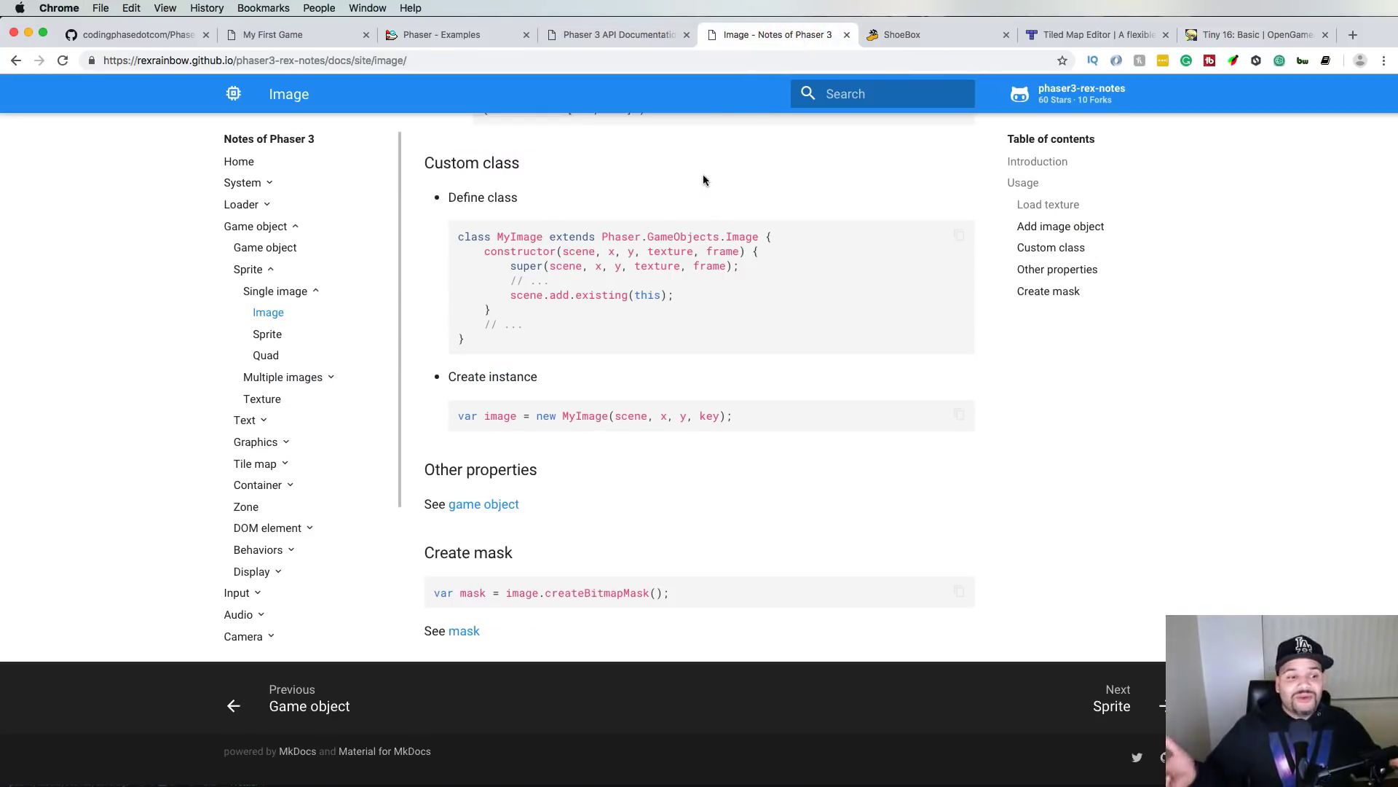
left_click(638, 37)
left_click(753, 39)
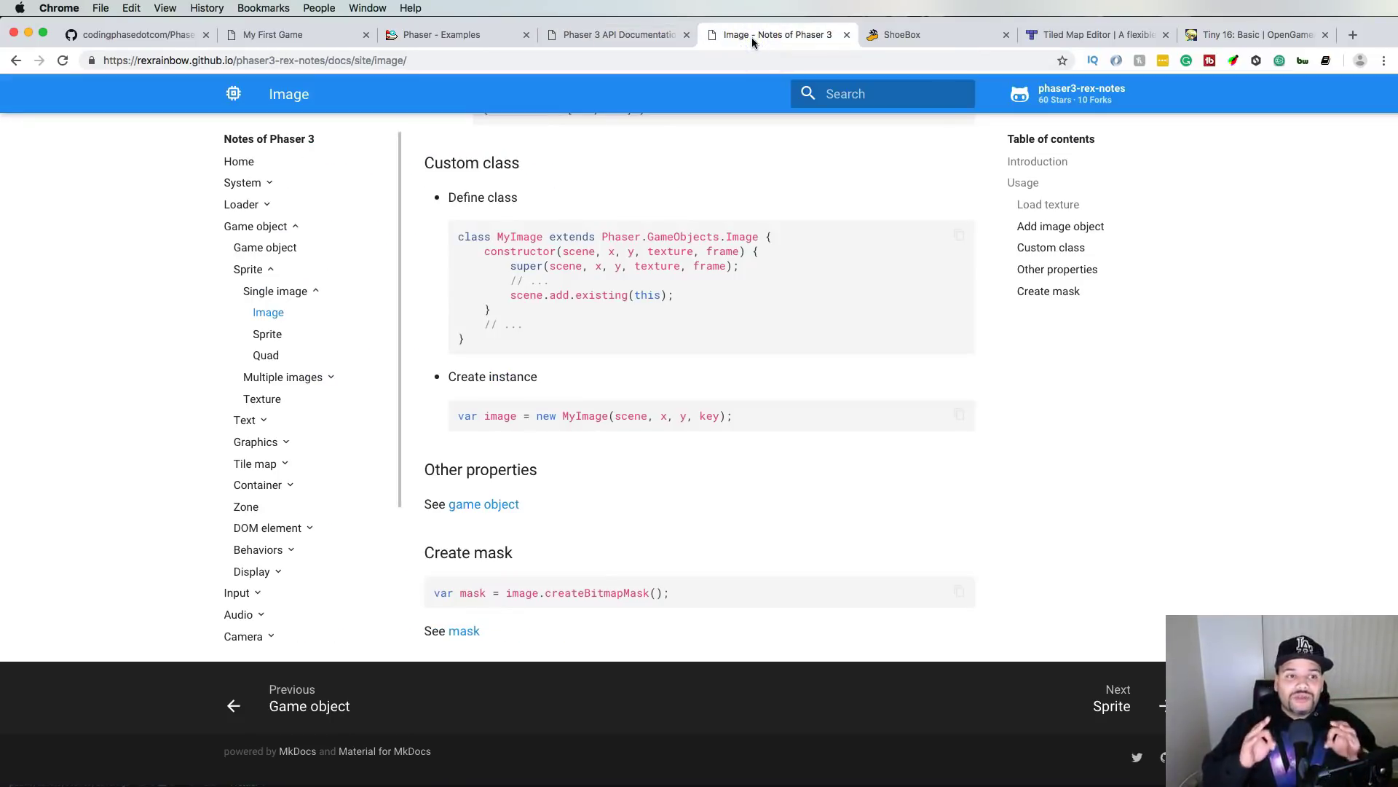
left_click(938, 35)
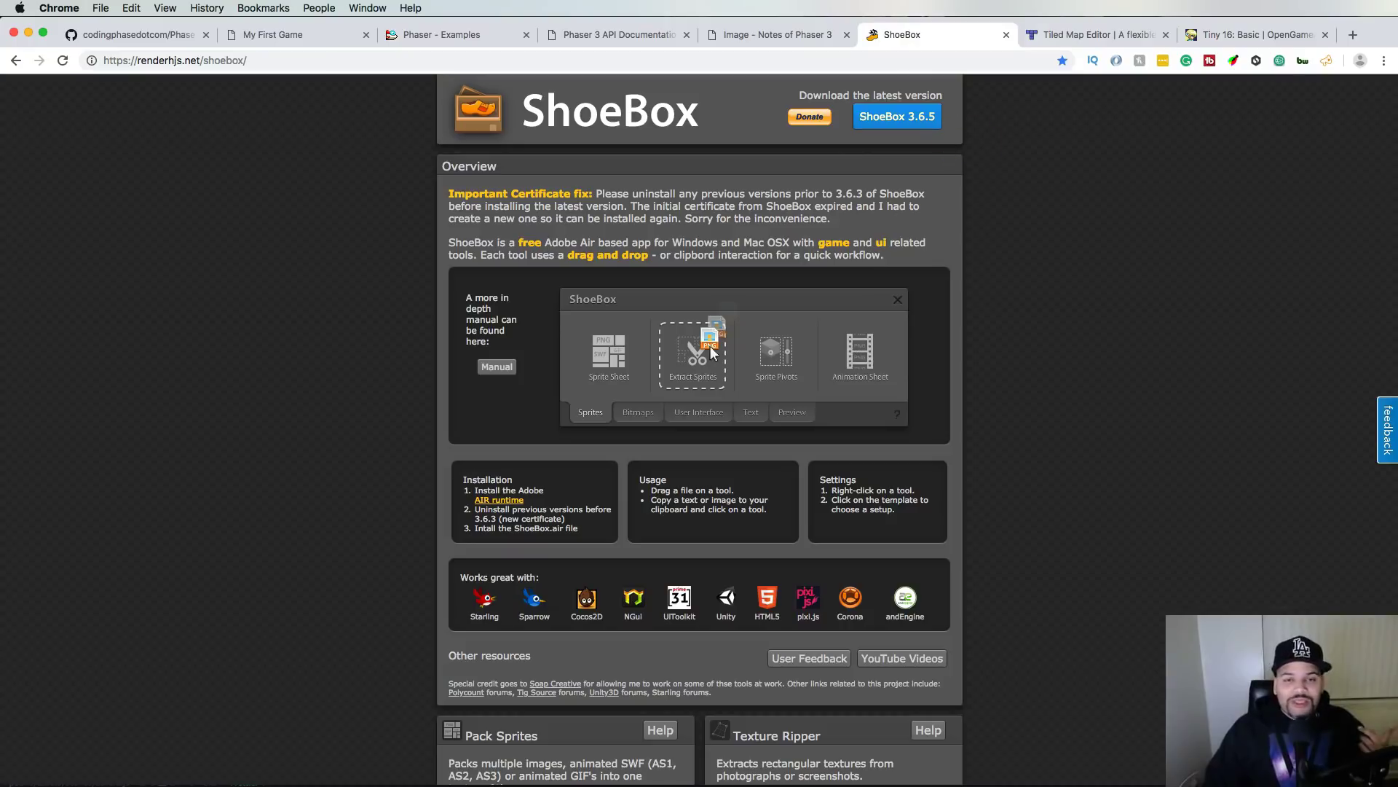
- In a new tab, run a Google search for 'texturepacker'
left_click(1351, 36)
type("textru")
key("BackSpace")
key("BackSpace")
type("urep")
key("Down")
key("Down")
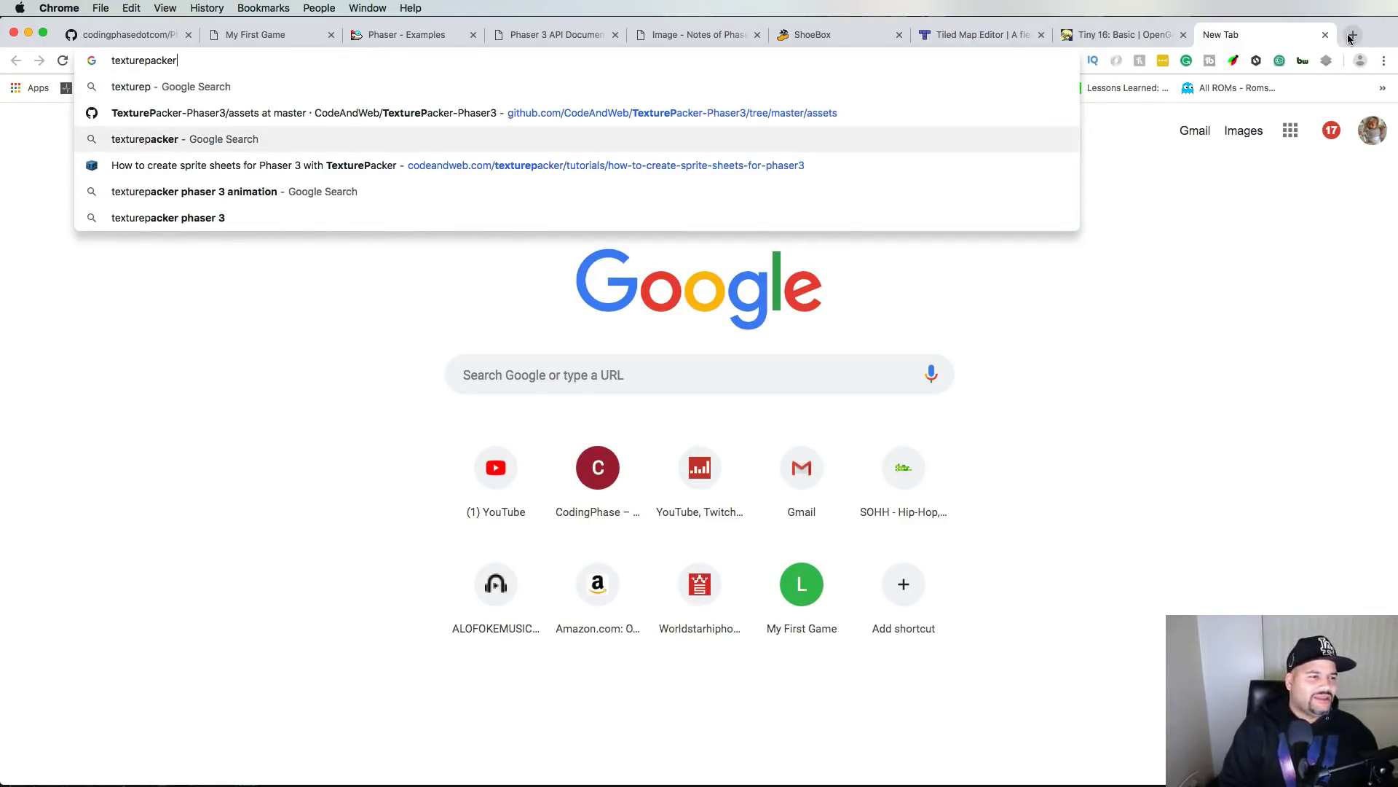
key("Return")
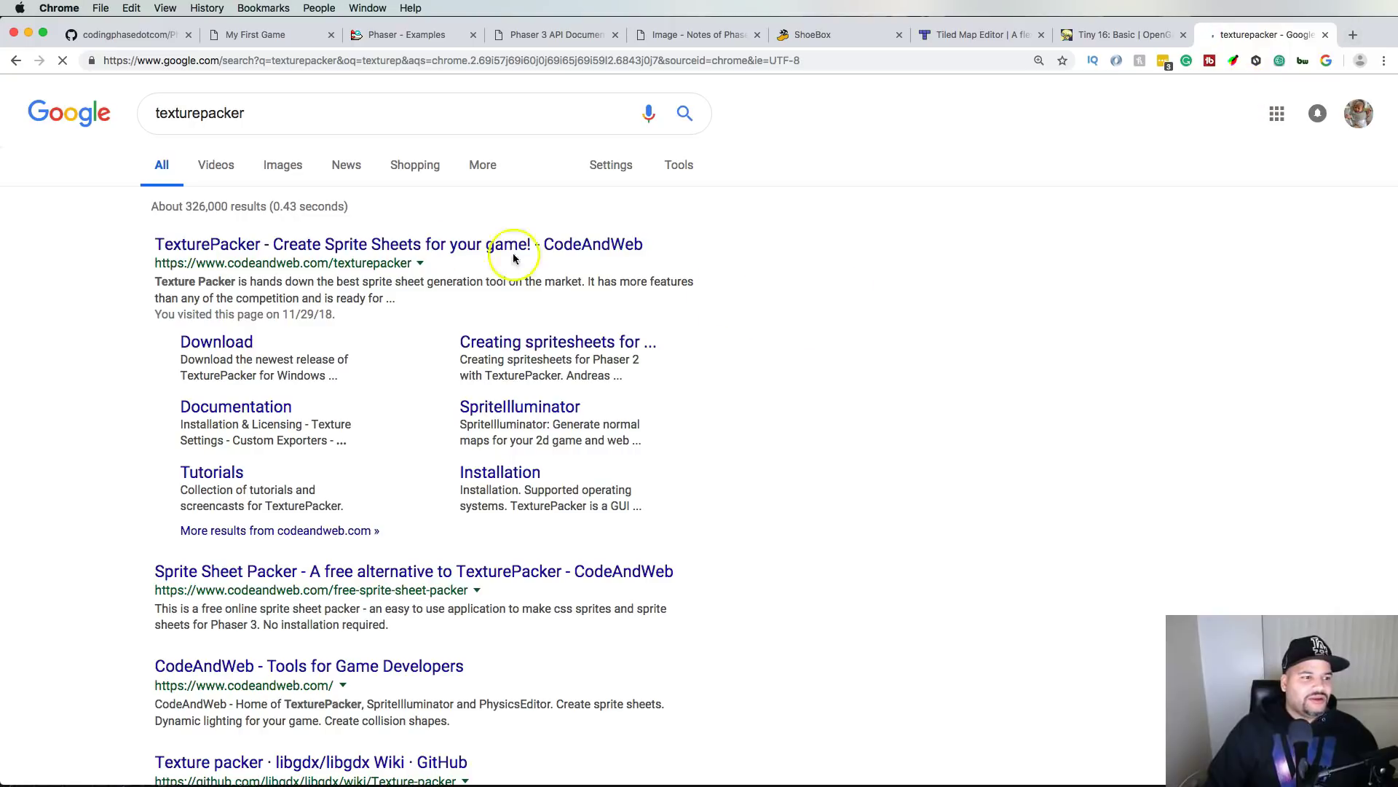
- Open the TexturePacker site from the results and go to its Downloads page
left_click(435, 246)
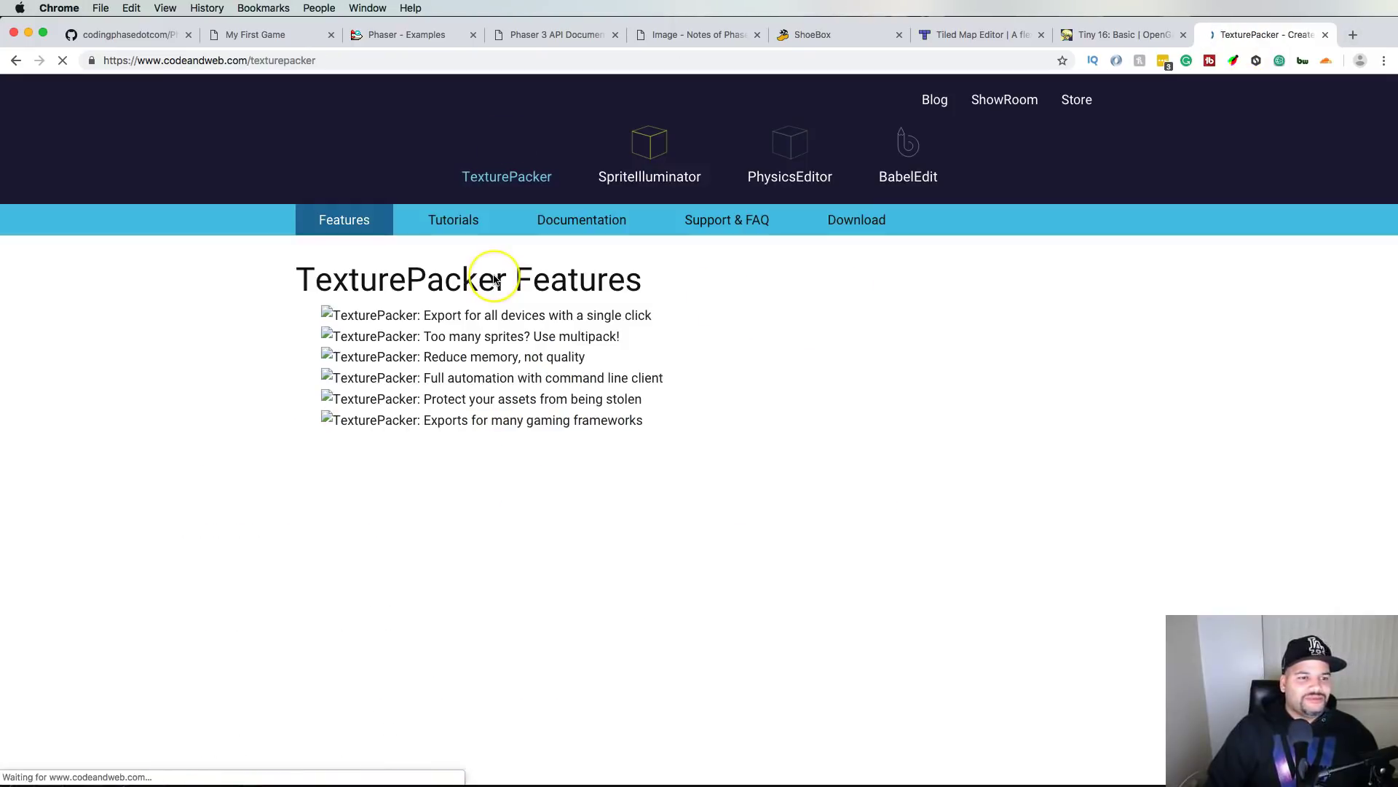
scroll(615, 277, "down", 3)
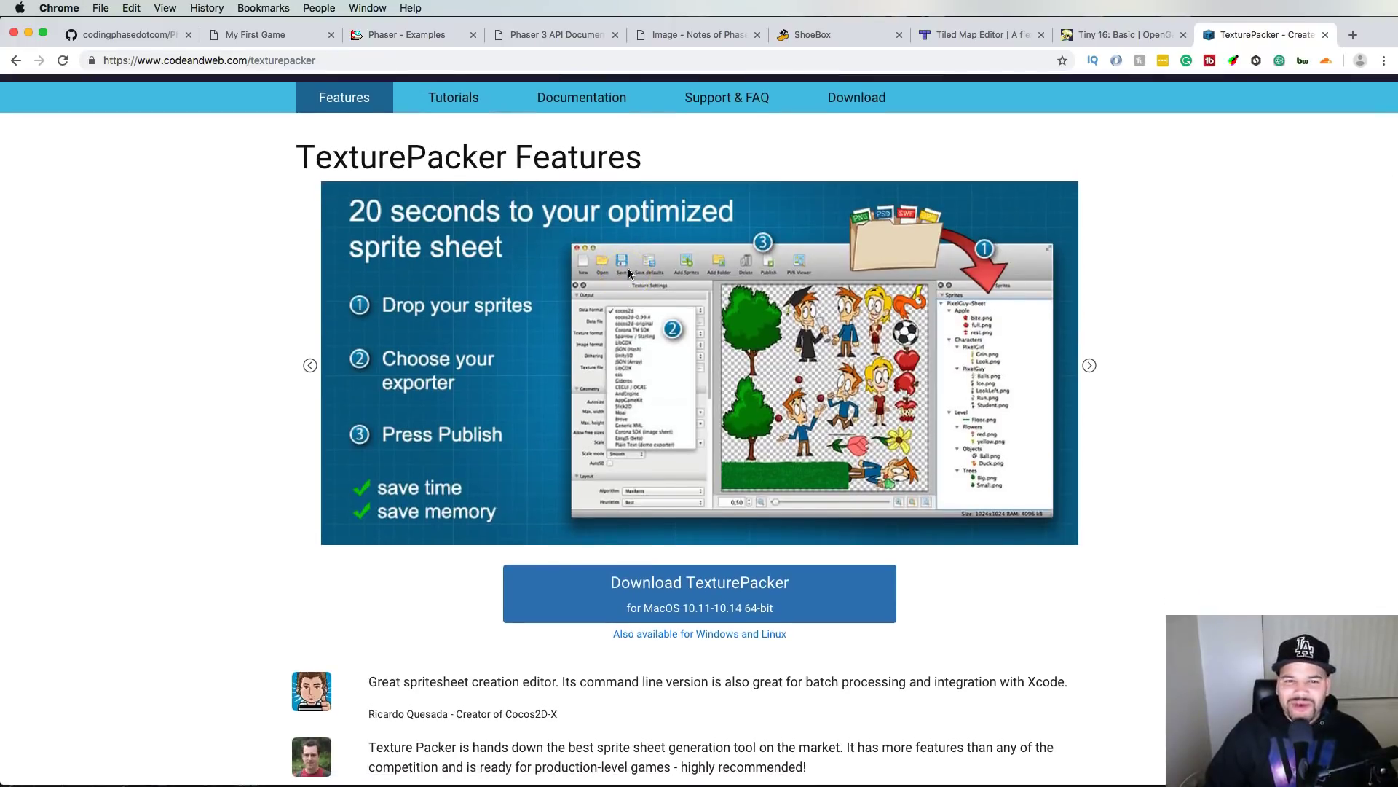
scroll(717, 305, "up", 1)
scroll(717, 304, "up", 3)
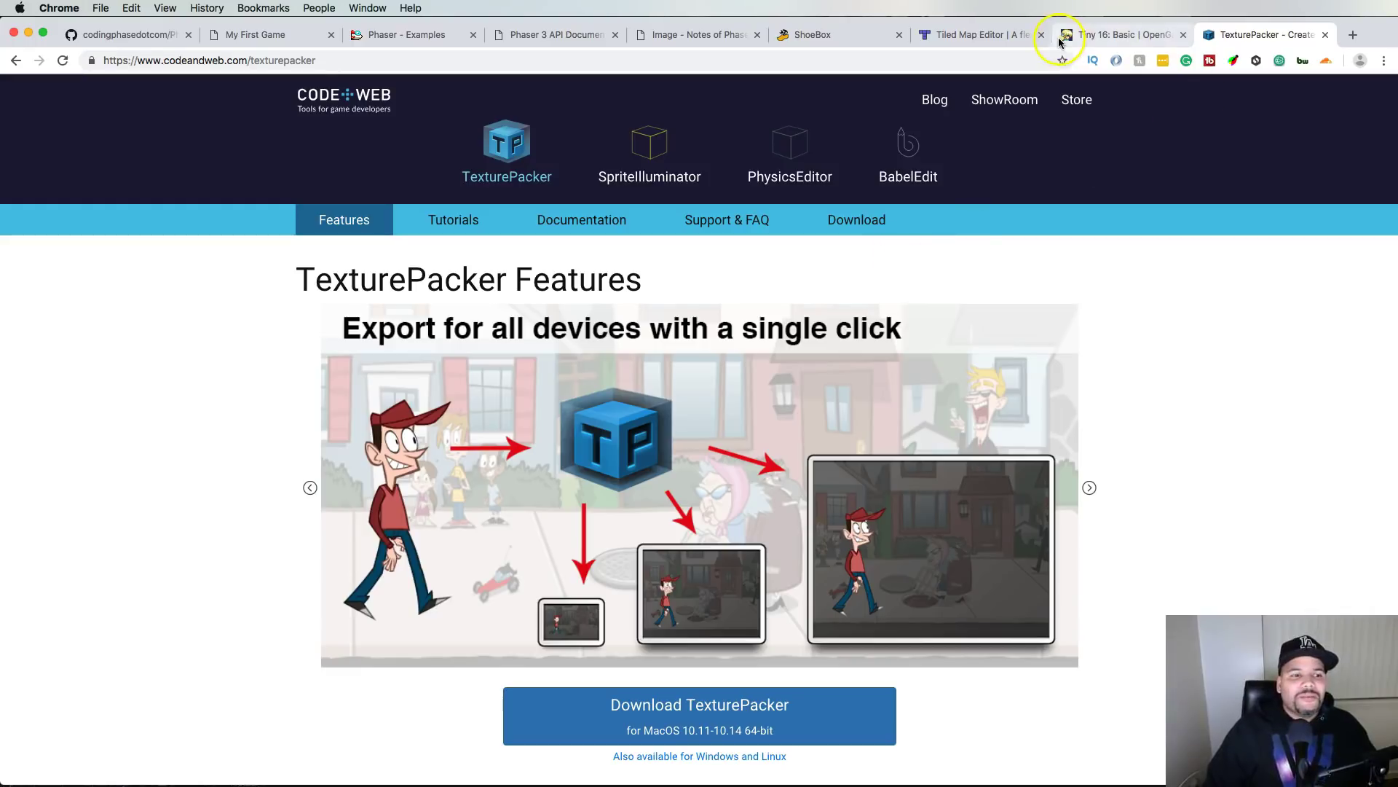
left_click(835, 229)
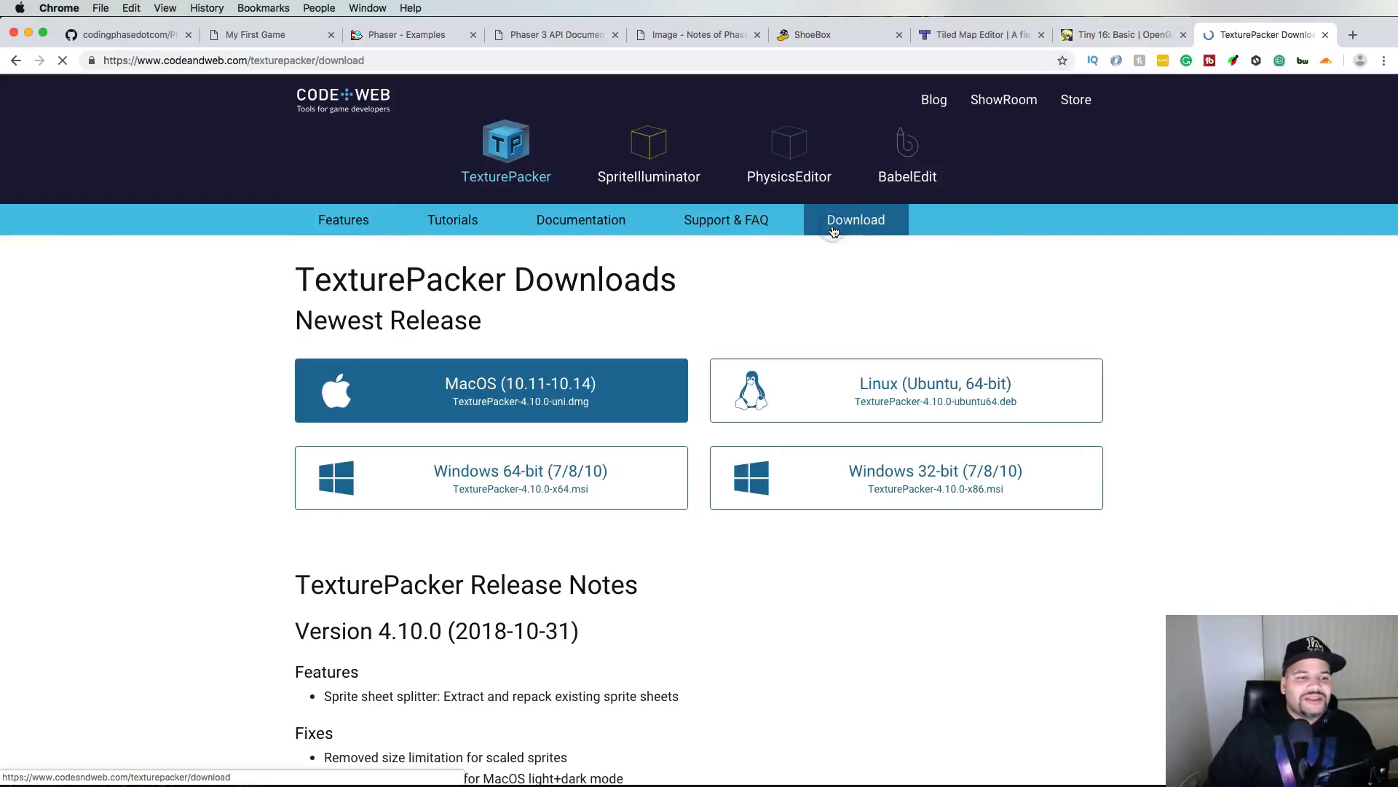
scroll(835, 230, "down", 10)
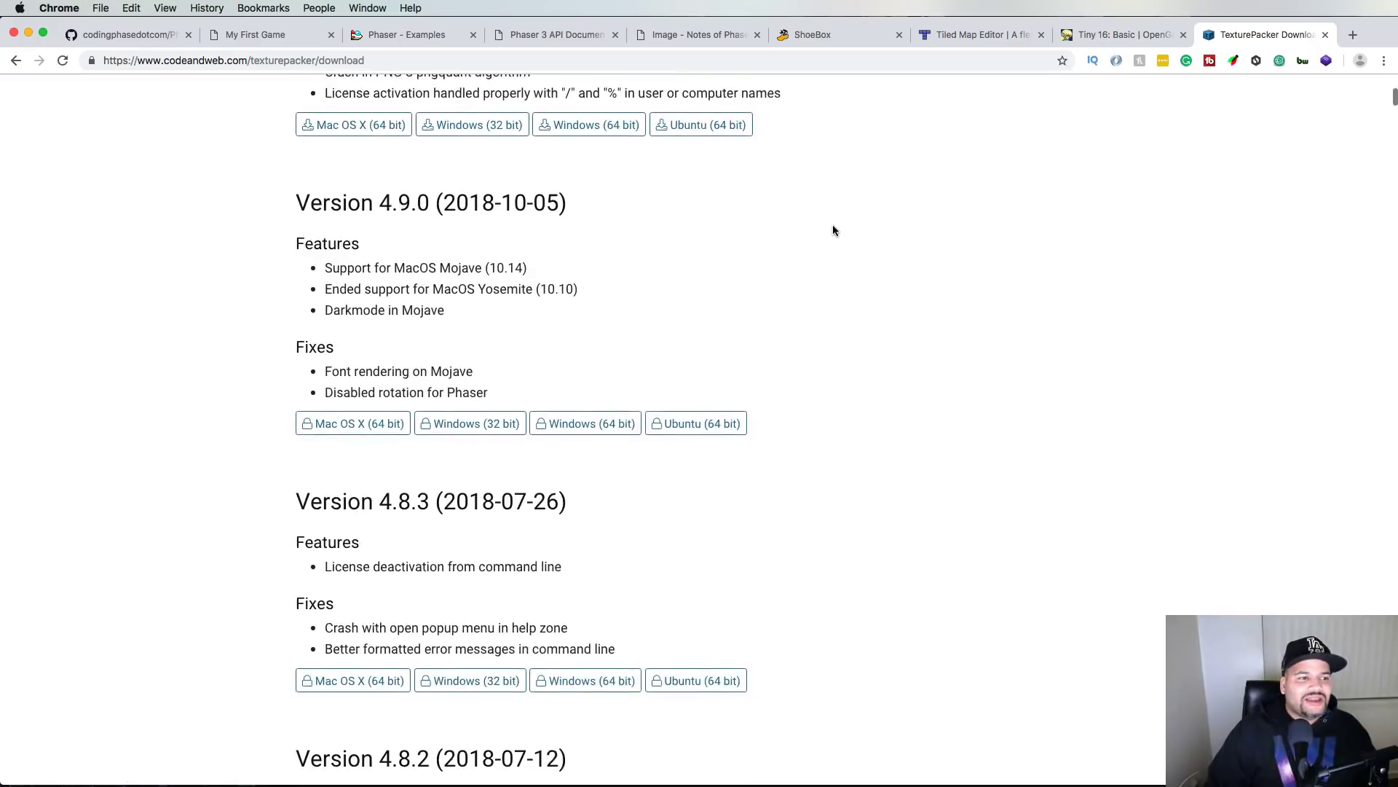
scroll(834, 230, "up", 4)
scroll(833, 231, "up", 6)
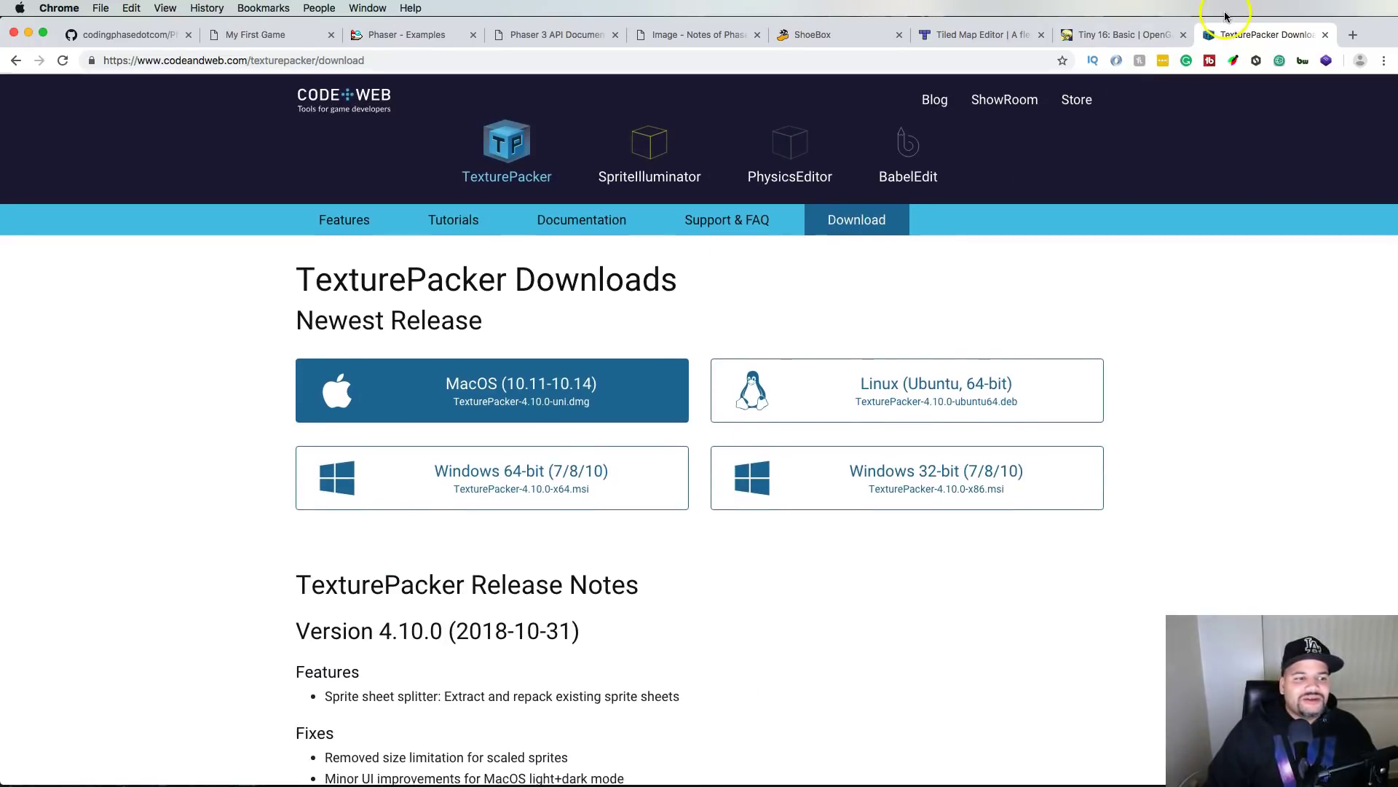